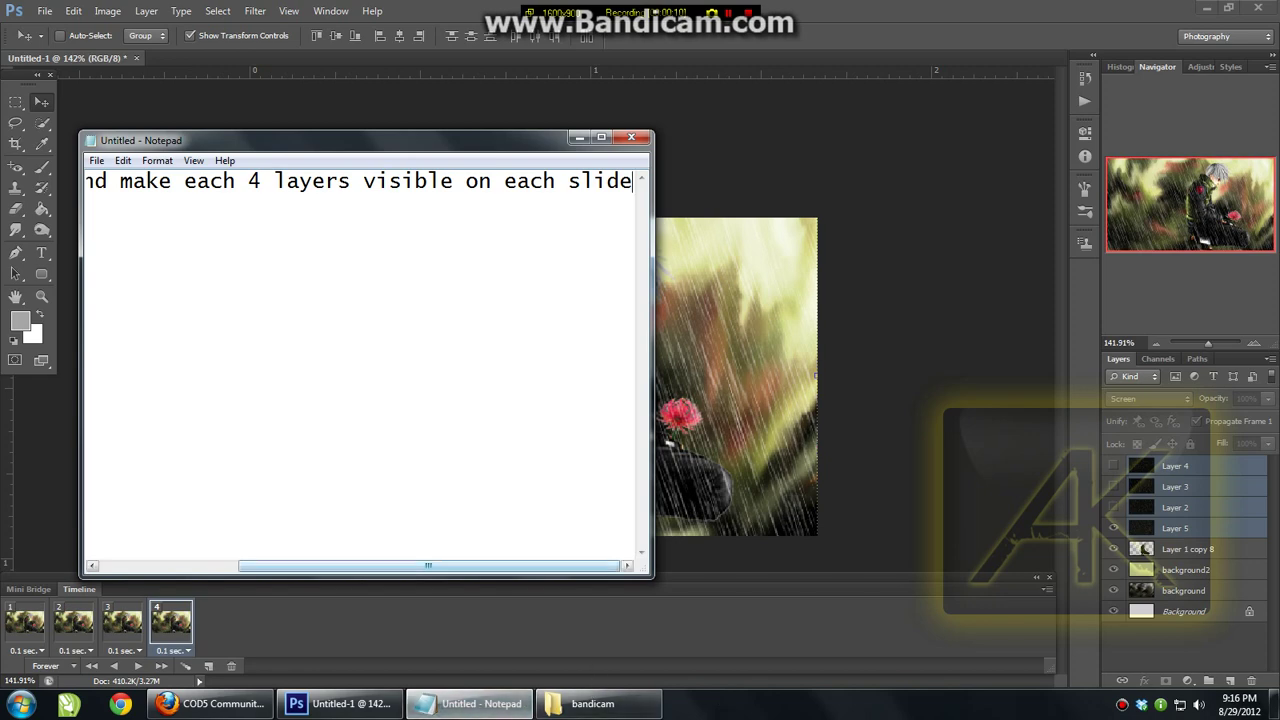
# Step: Switch to Photoshop and keep Layer 5 as the only visible rain layer in animation frame 1
pyautogui.click(579, 137)
pyautogui.click(12, 643)
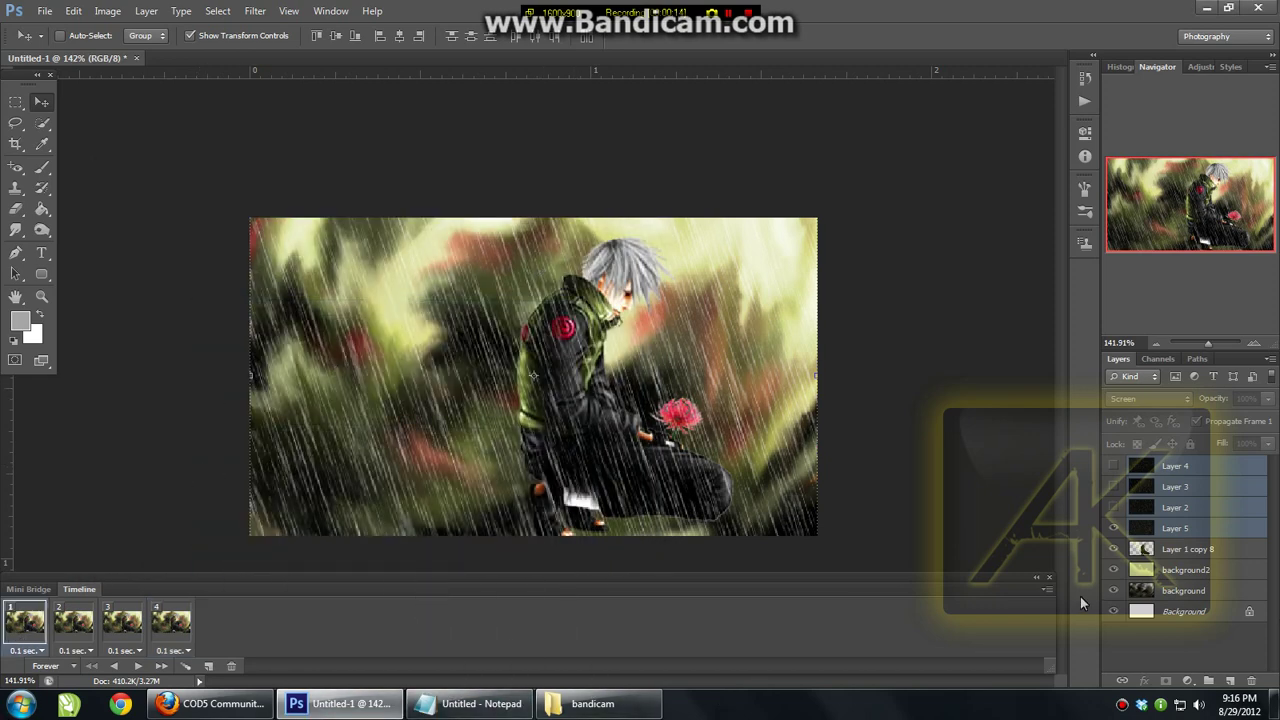
pyautogui.click(1175, 528)
pyautogui.click(1113, 528)
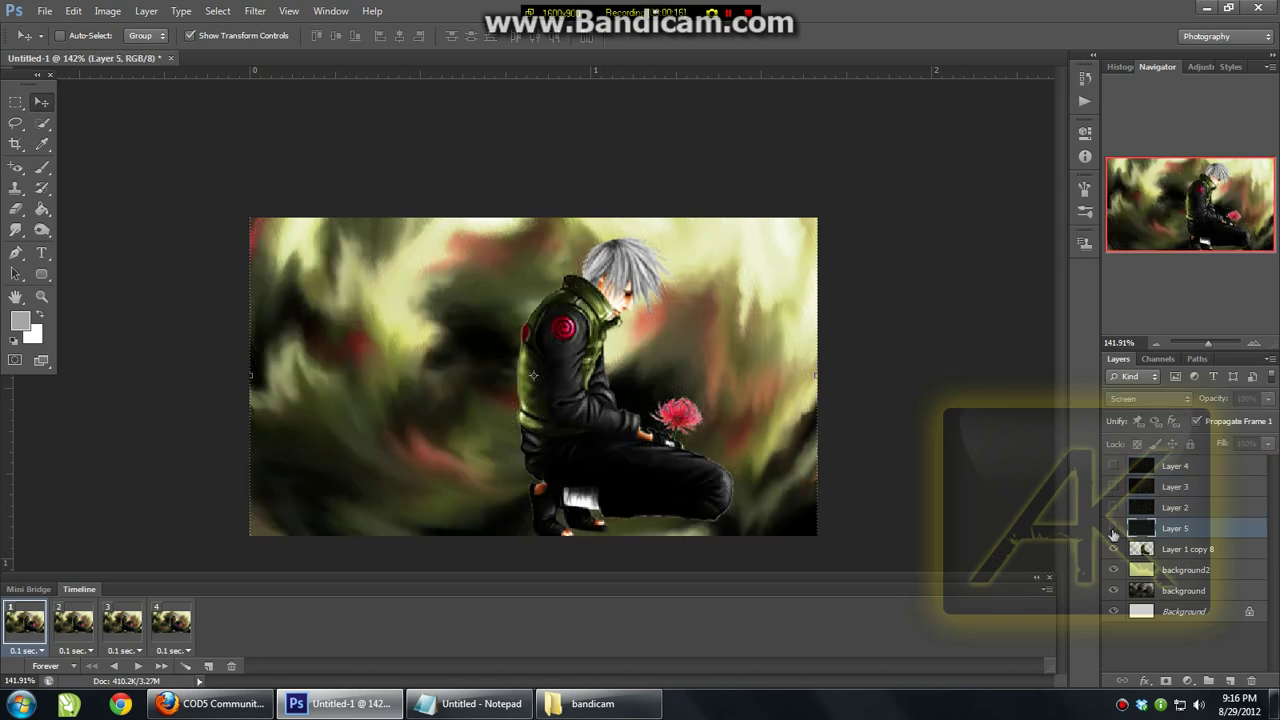
pyautogui.click(1113, 528)
# Step: In animation frame 2, hide Layer 5 and show Layer 2
pyautogui.click(70, 625)
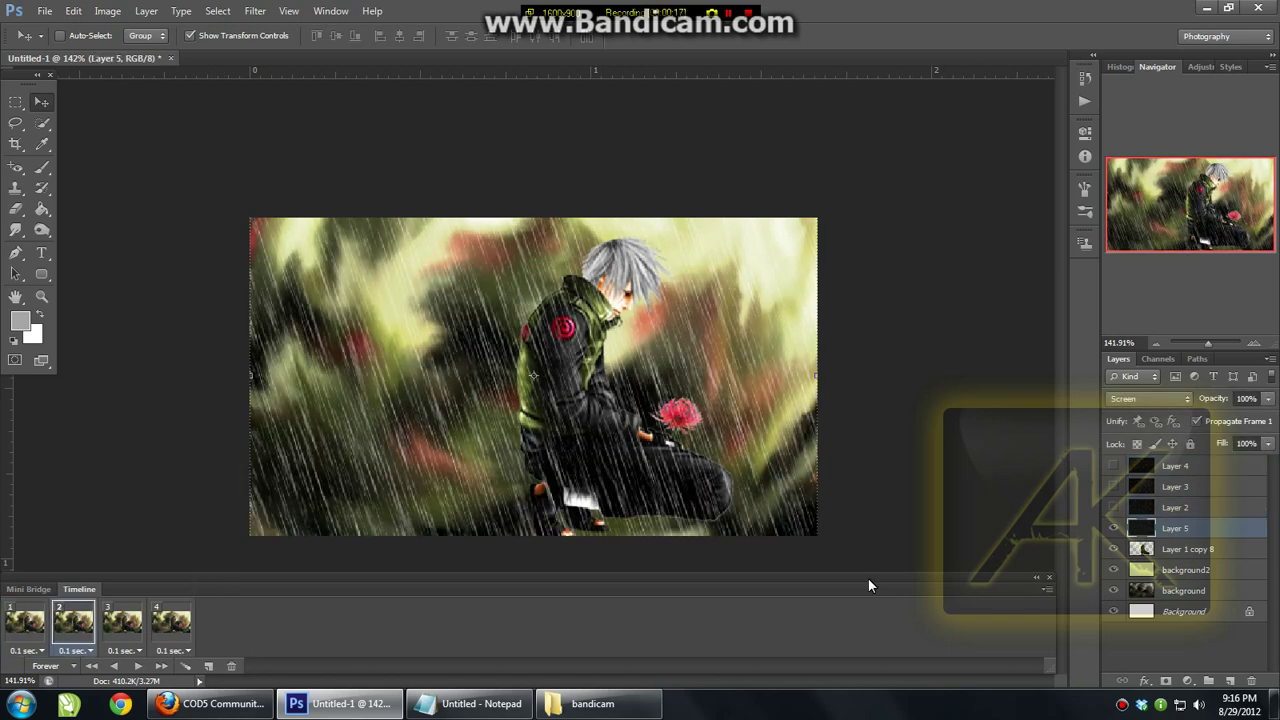
pyautogui.click(1113, 528)
pyautogui.click(1113, 507)
# Step: In animation frame 3, show Layer 3 instead of Layer 5
pyautogui.click(122, 625)
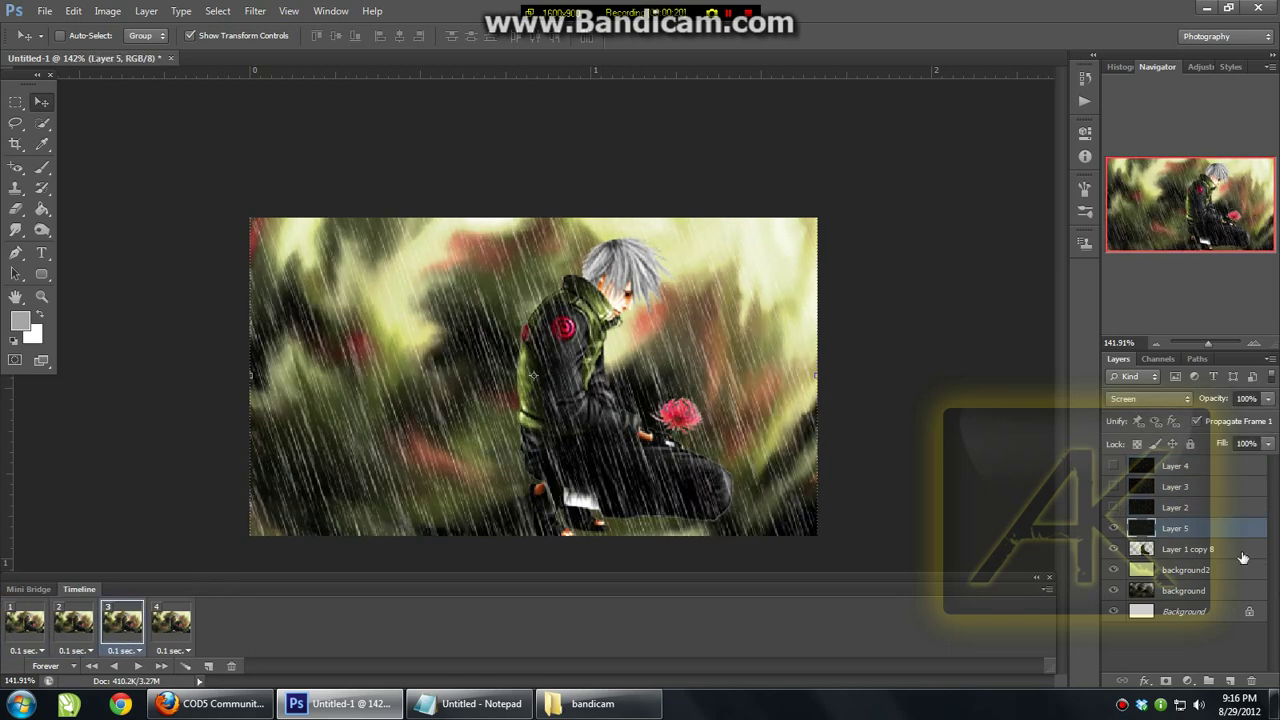
pyautogui.click(1113, 507)
pyautogui.click(1113, 528)
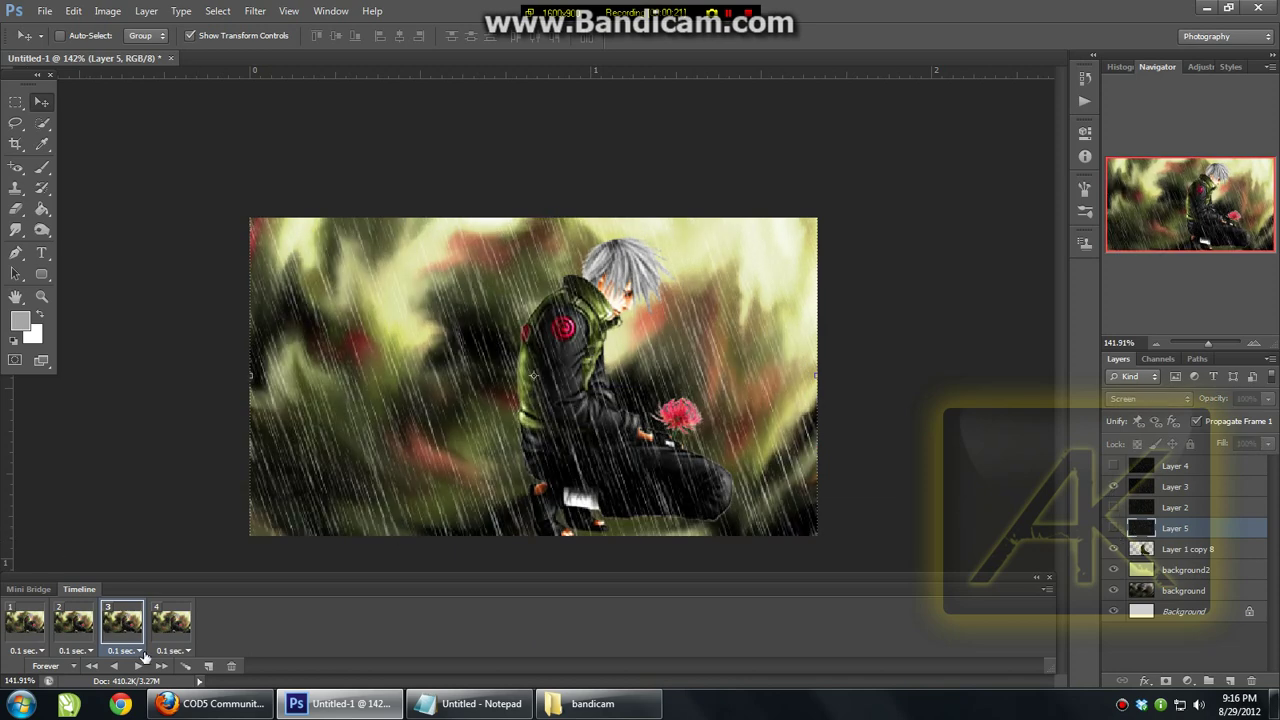
# Step: In animation frame 4, make Layer 4 visible and hide Layer 5
pyautogui.click(163, 638)
pyautogui.click(1113, 466)
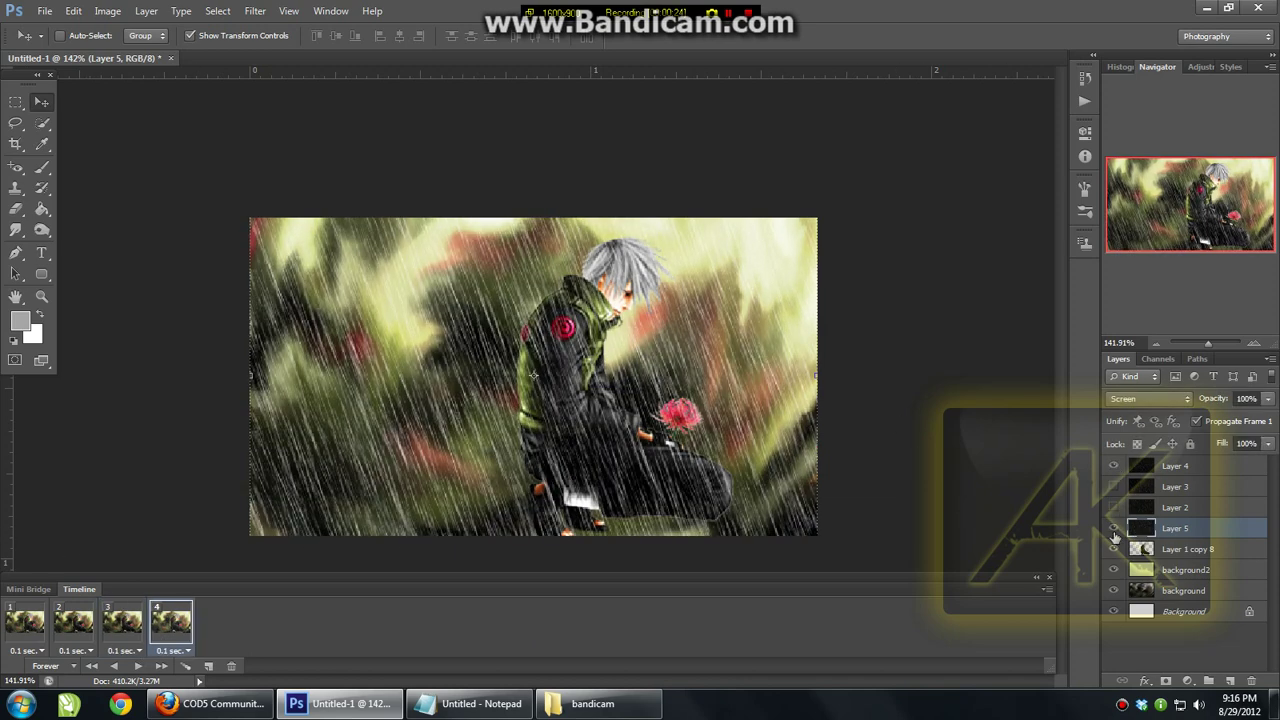
pyautogui.click(1113, 528)
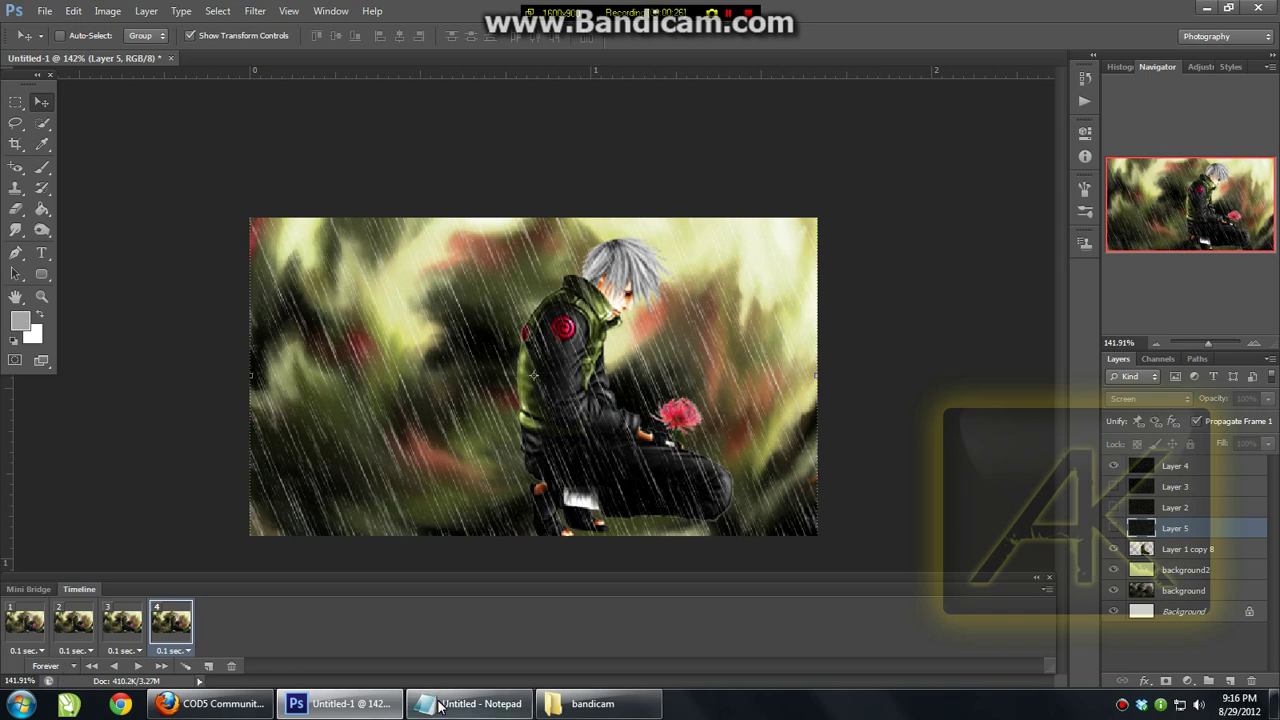
# Step: Switch to Notepad, replace the note with "their time to 0.1 sec" and minimize it
pyautogui.click(470, 703)
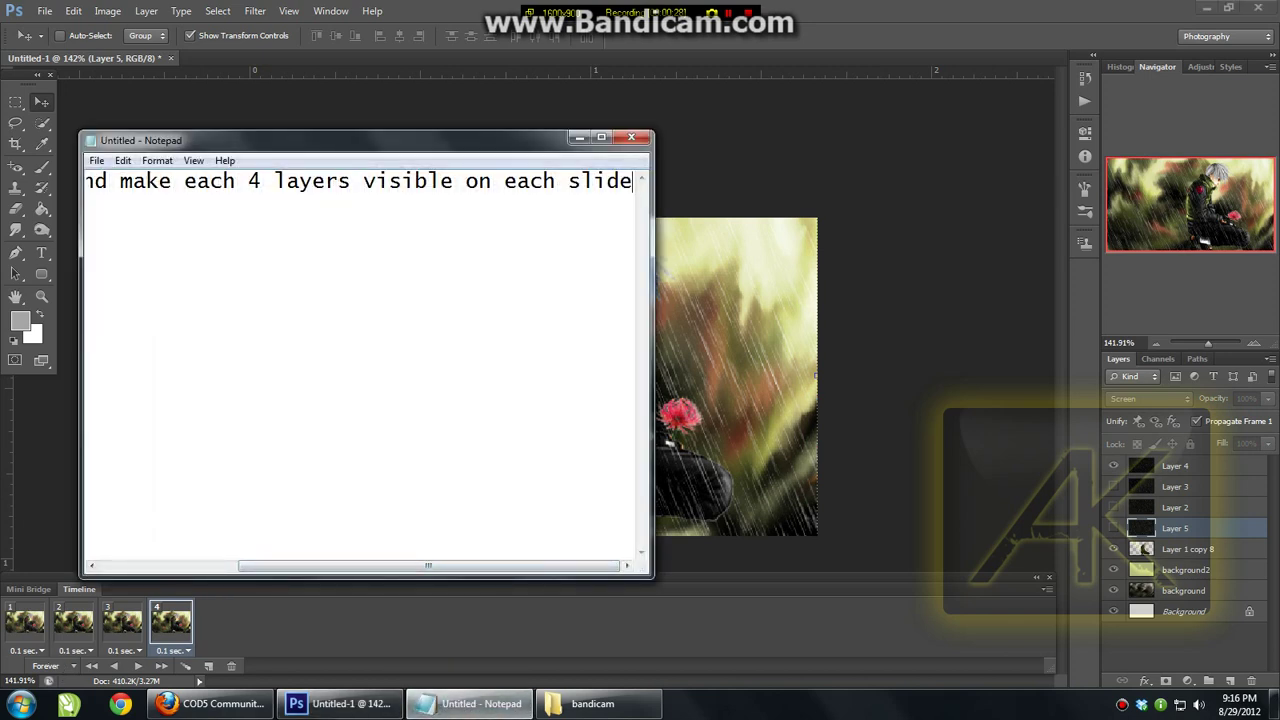
pyautogui.hotkey('ctrl', 'a')
pyautogui.press('BackSpace')
pyautogui.write('their time to 3')
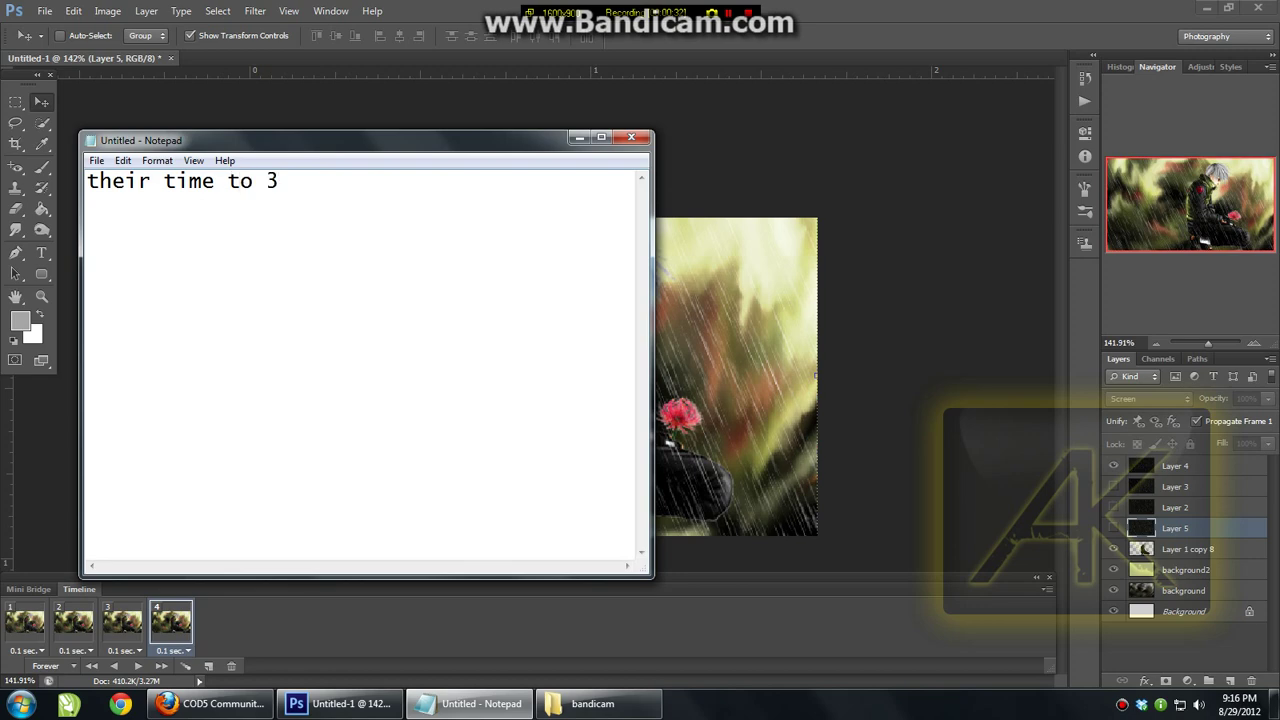
pyautogui.write('0.1 sec')
pyautogui.click(580, 137)
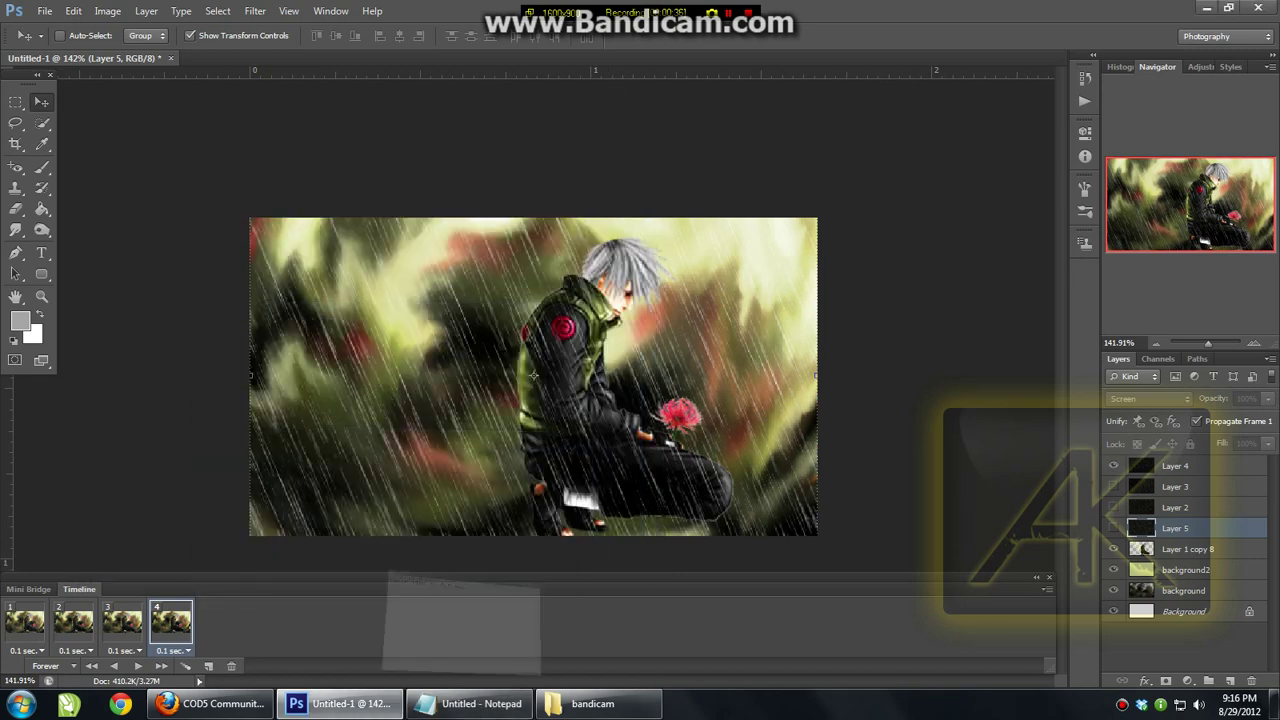
# Step: Set the delay of all four animation frames to 0.1 seconds and play the animation
pyautogui.click(23, 638)
pyautogui.keyDown('shift'); pyautogui.click(170, 622); pyautogui.keyUp('shift')
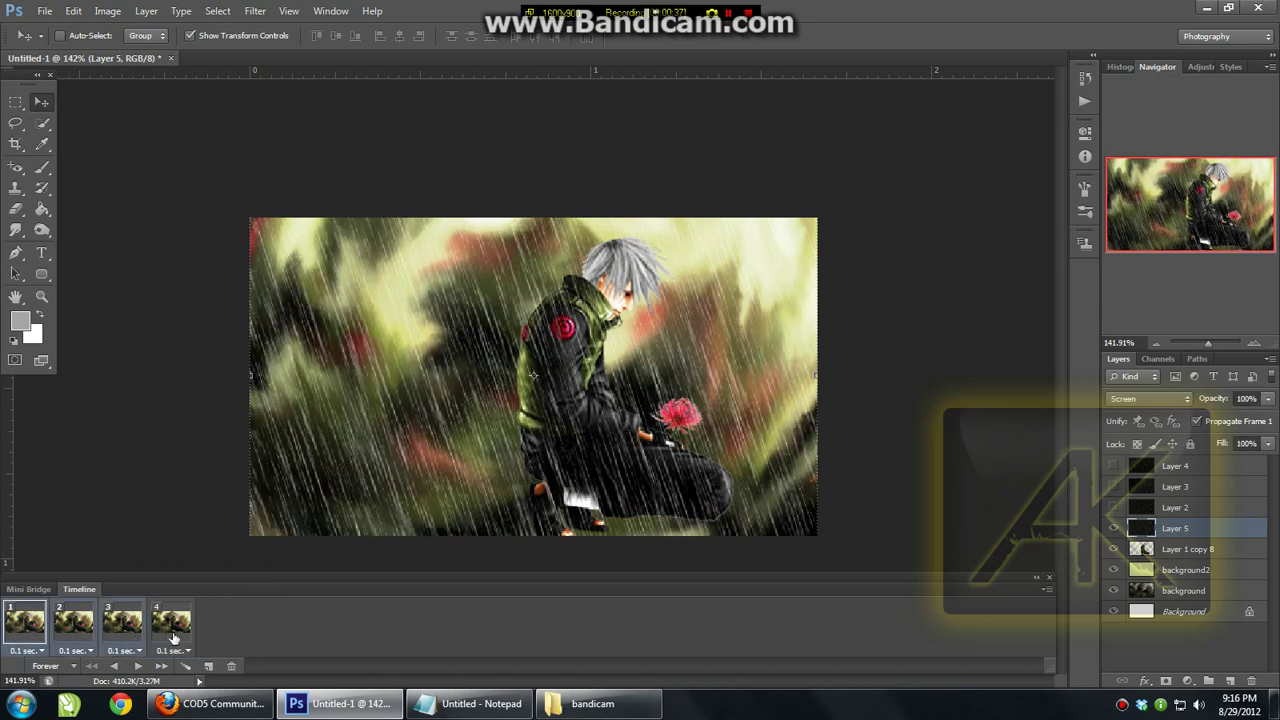
pyautogui.click(173, 650)
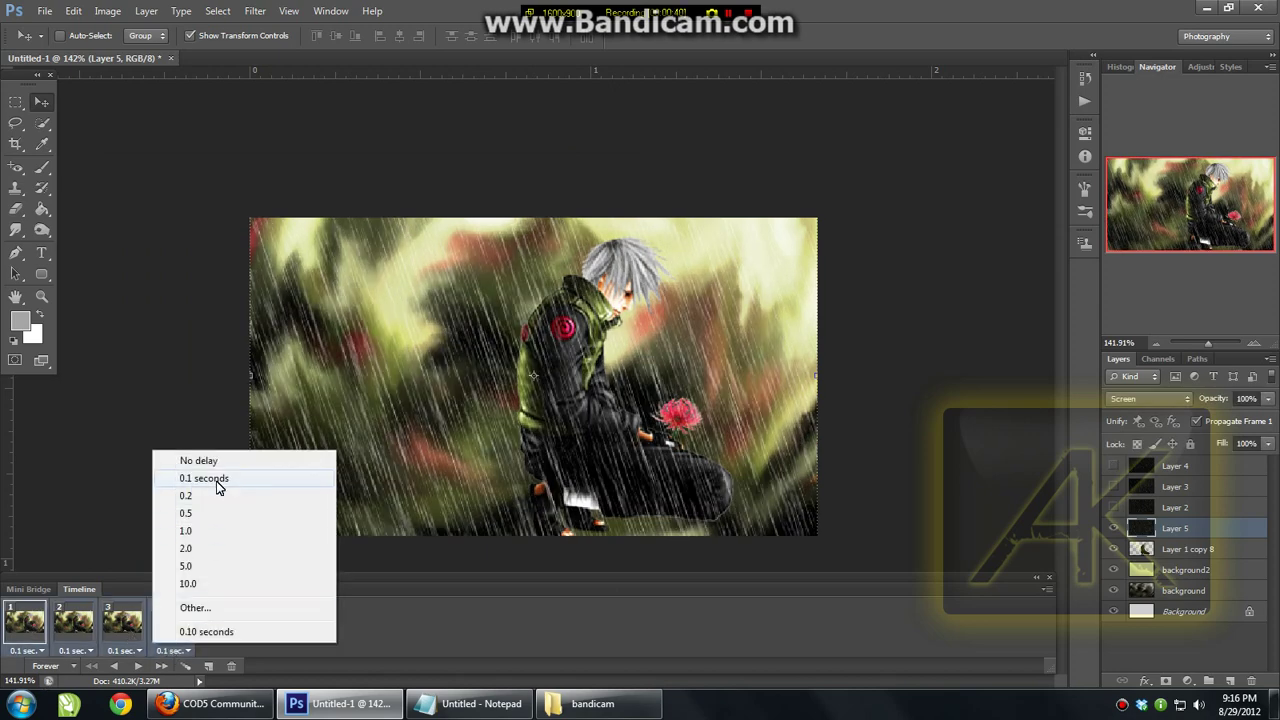
pyautogui.click(215, 479)
pyautogui.click(137, 667)
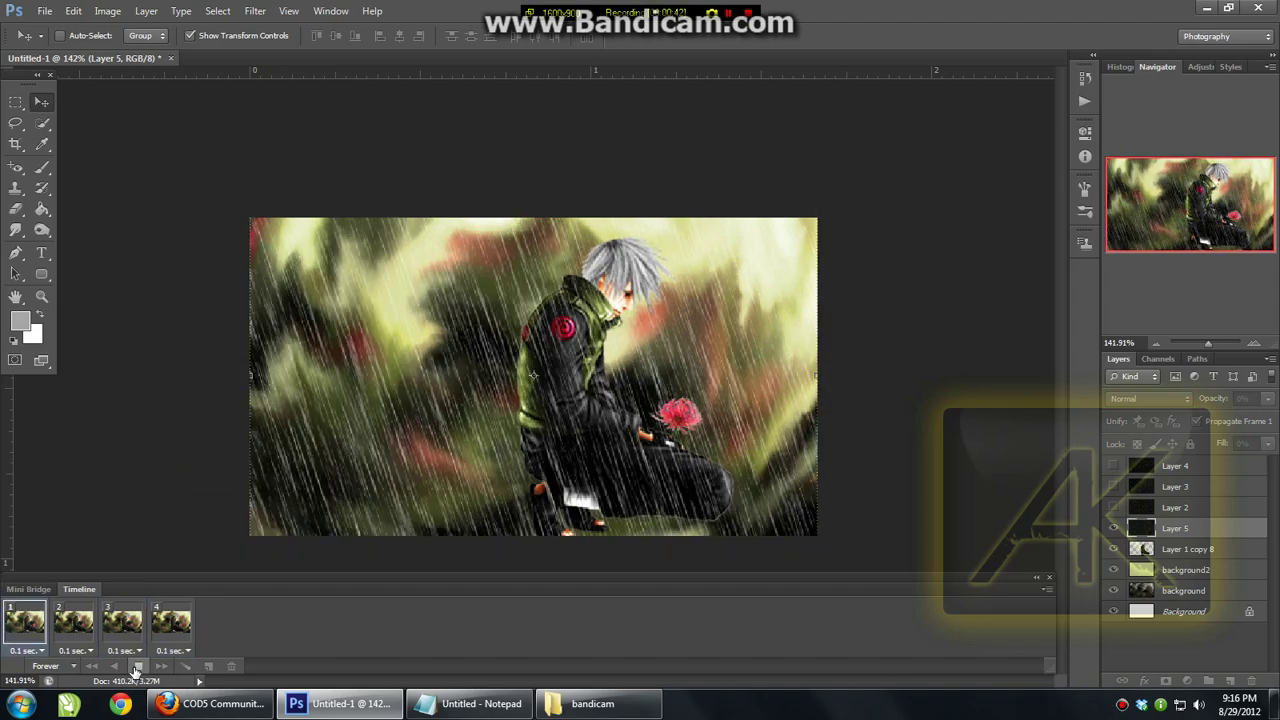
# Step: Switch to Notepad, replace the note with "lets add water drops to it for a good effect" and clear it
pyautogui.moveTo(452, 704)
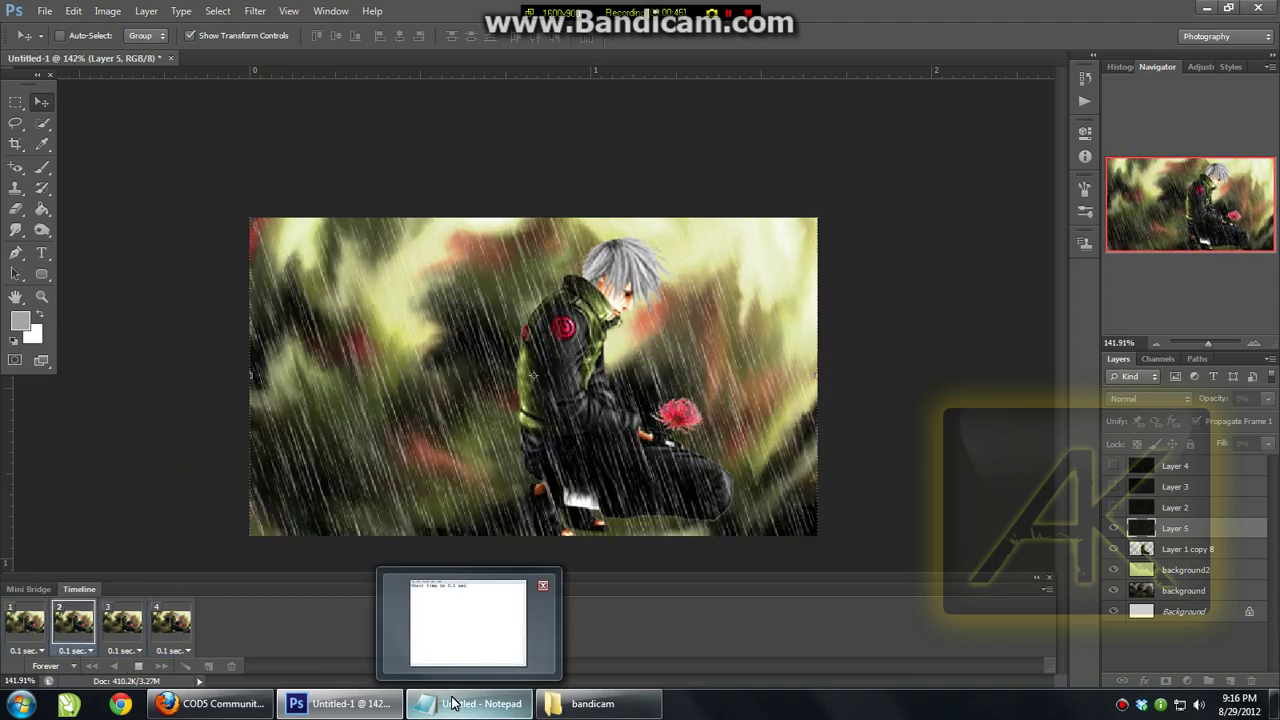
pyautogui.click(452, 704)
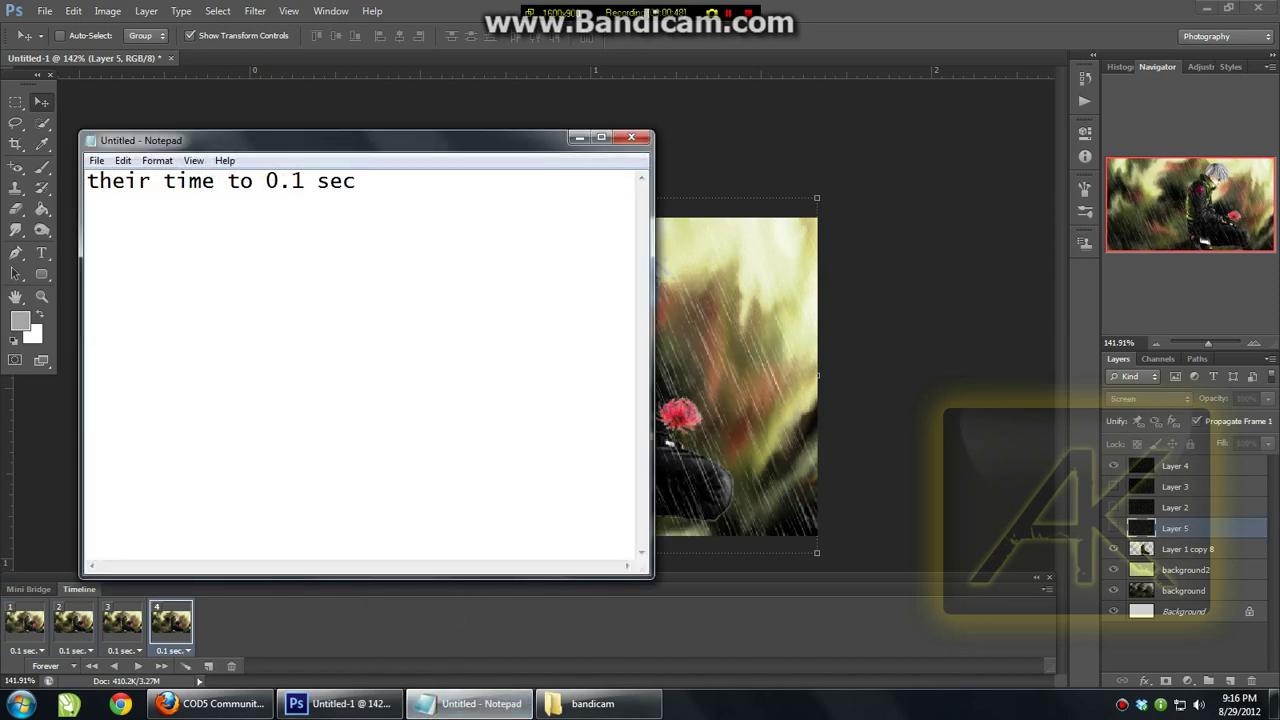
pyautogui.hotkey('ctrl', 'a')
pyautogui.write('lets ')
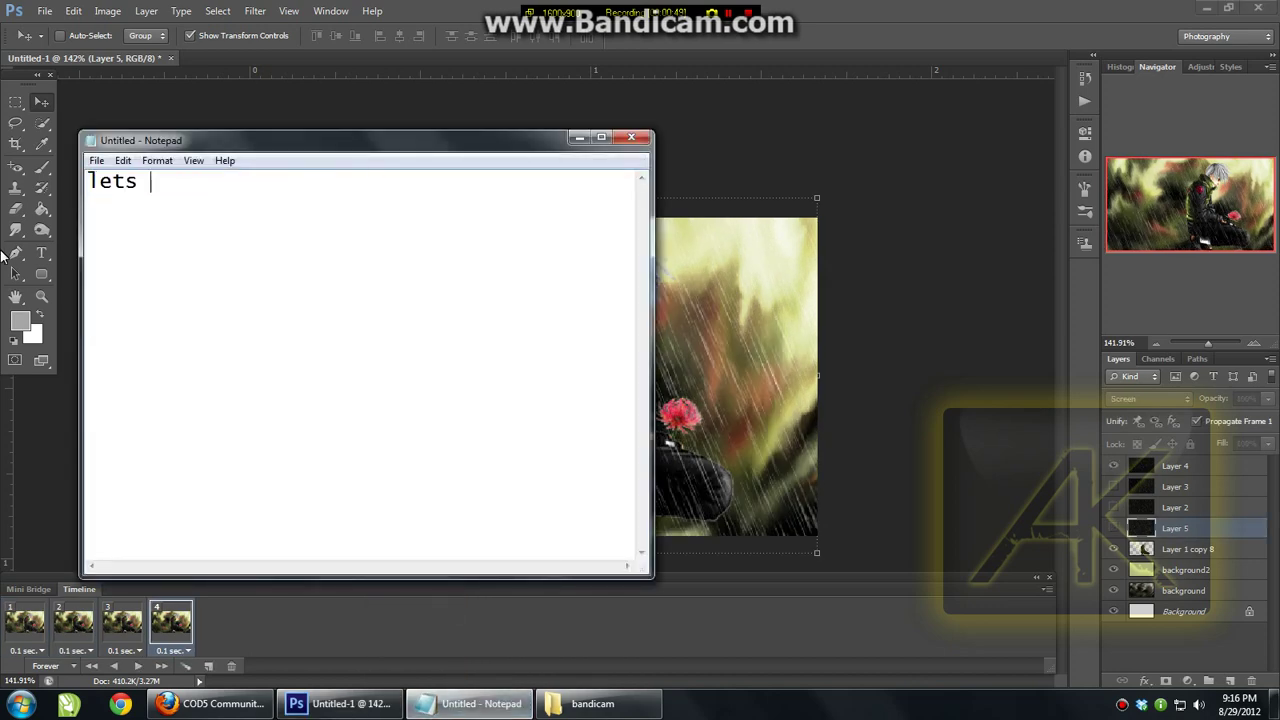
pyautogui.write('add water drops')
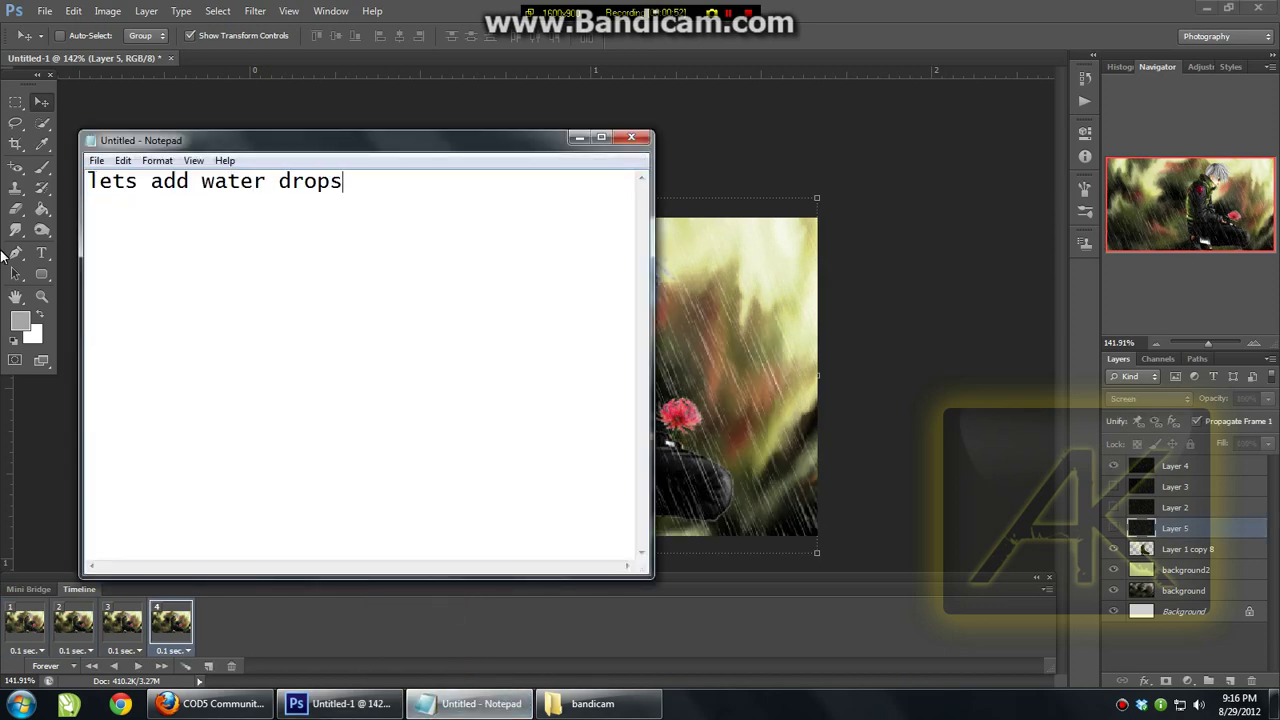
pyautogui.write(' to it for a good ef')
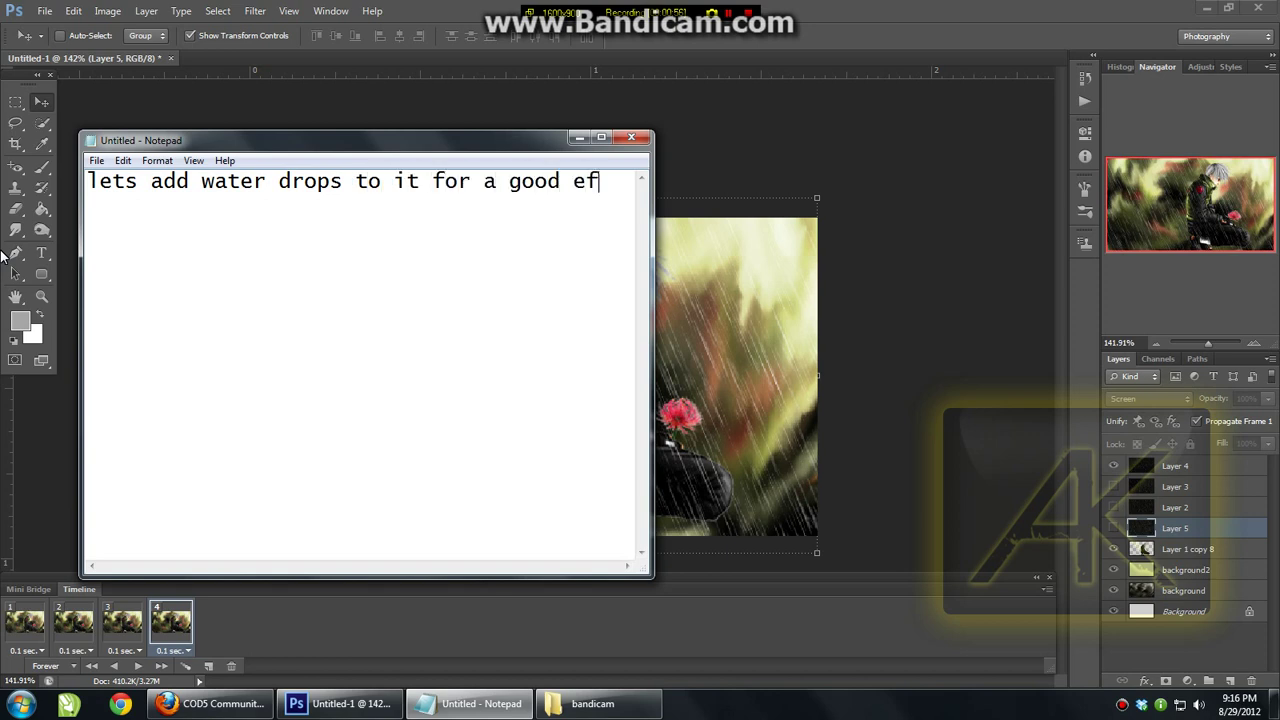
pyautogui.write('fect')
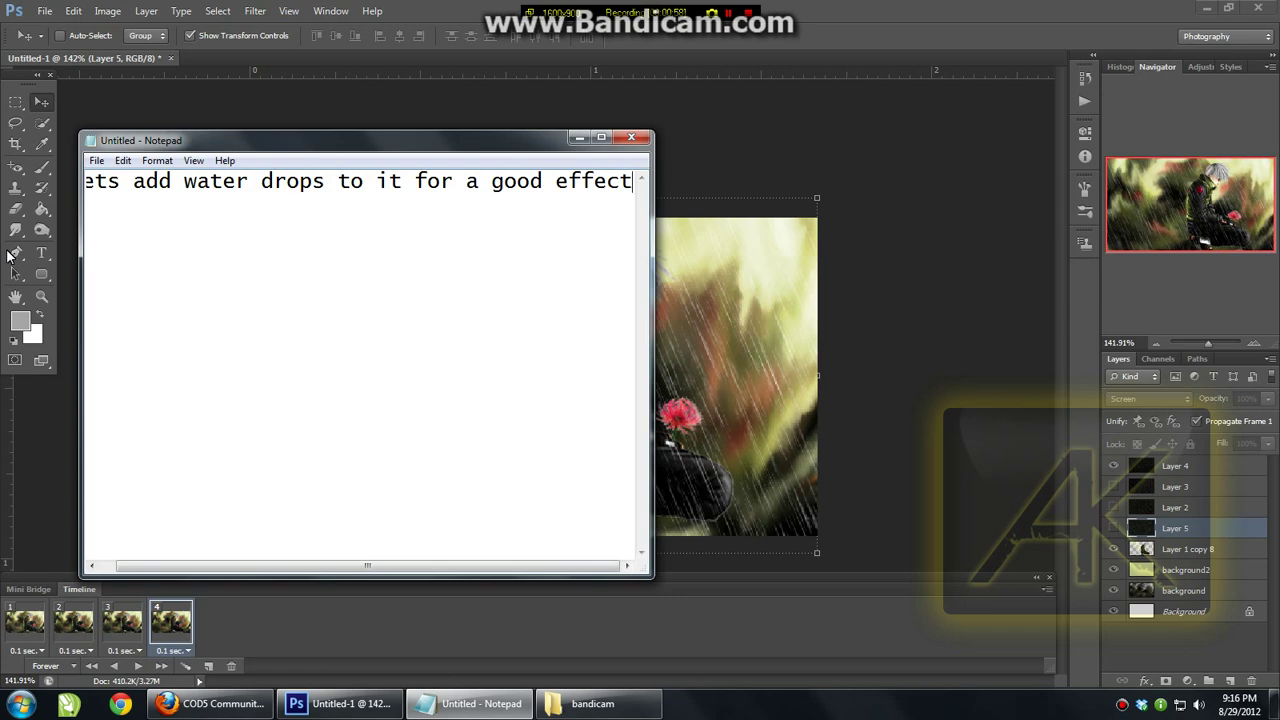
pyautogui.hotkey('ctrl', 'a')
pyautogui.press('Delete')
# Step: Switch to Photoshop and load the Round Brushes with Size set for the Brush tool
pyautogui.click(40, 172)
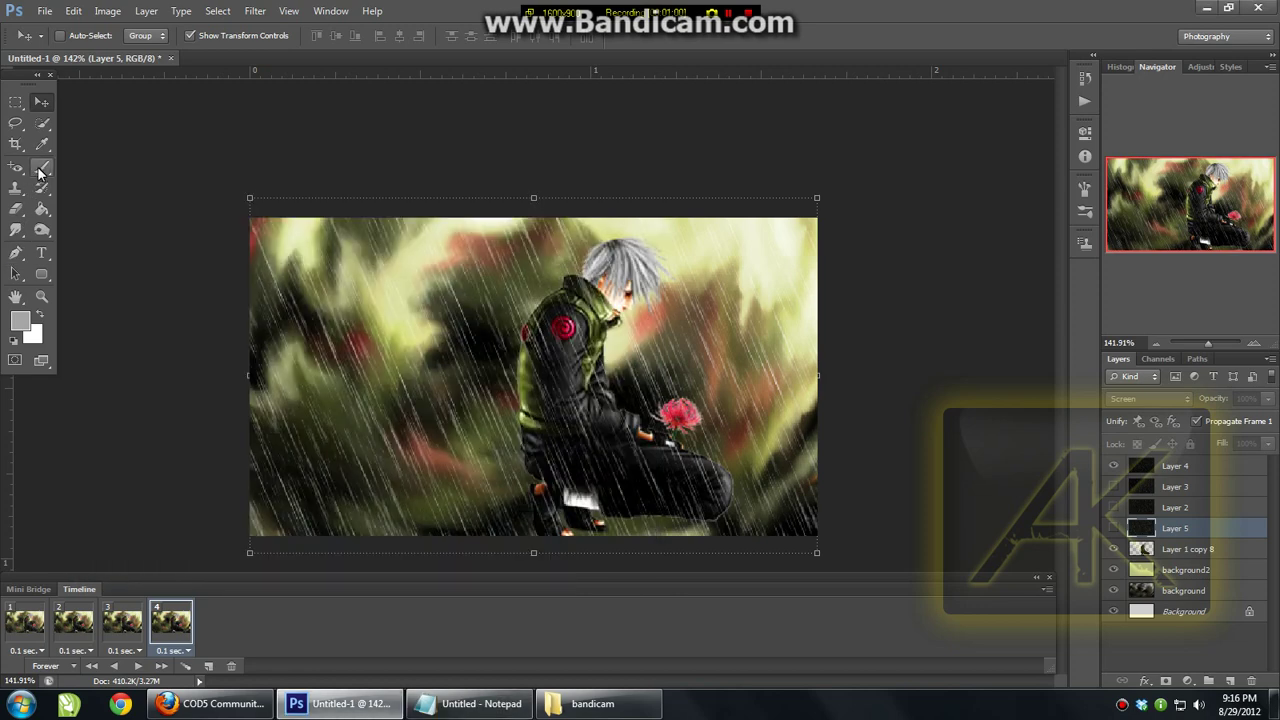
pyautogui.click(40, 170)
pyautogui.click(80, 36)
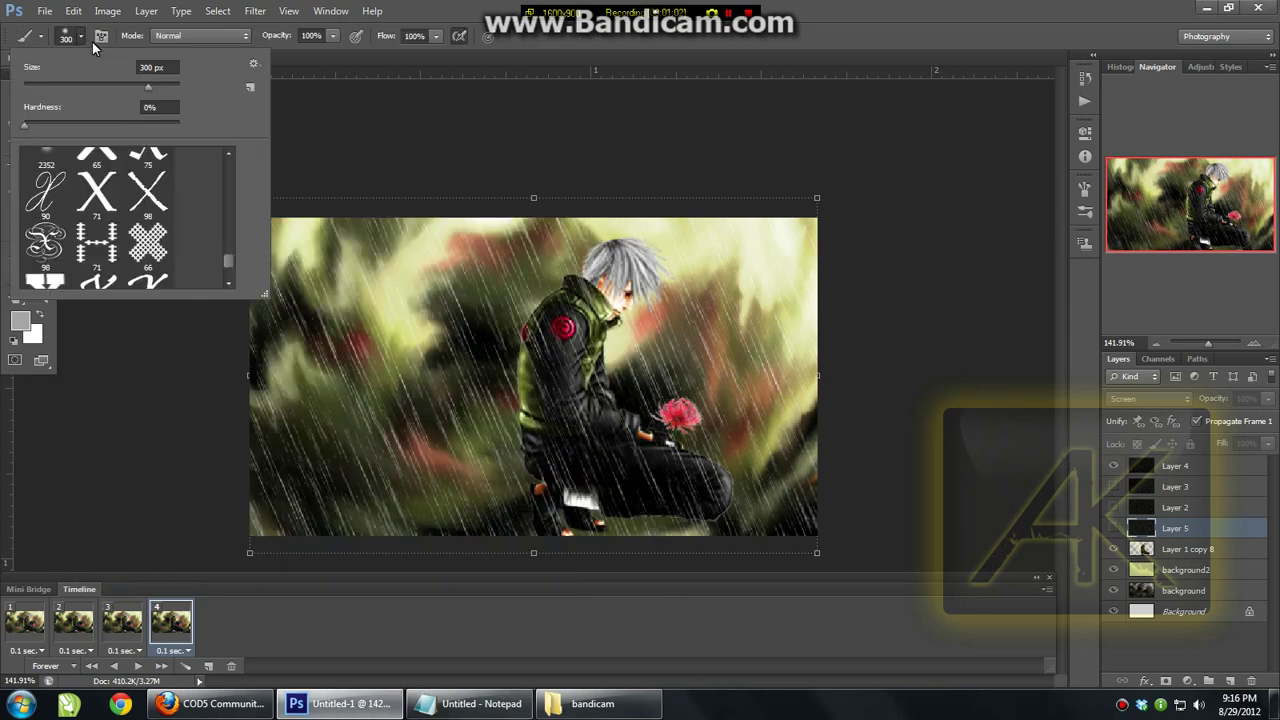
pyautogui.click(253, 65)
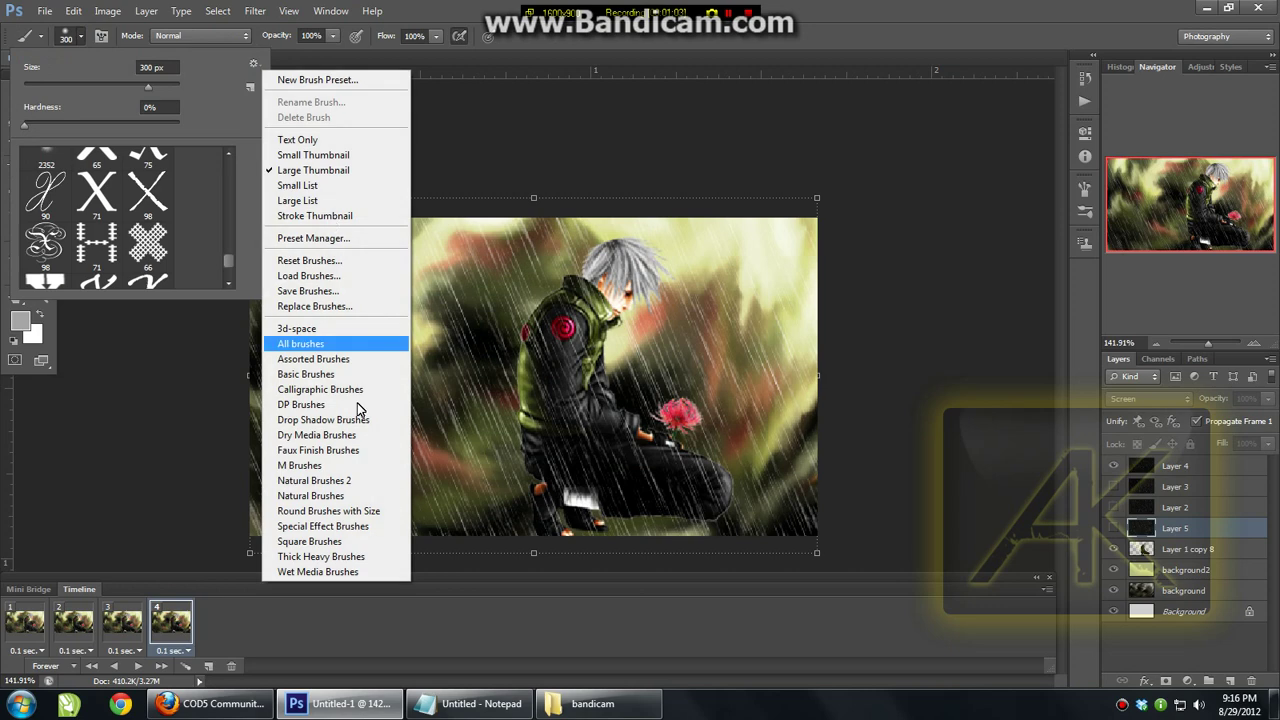
pyautogui.click(345, 515)
pyautogui.click(566, 268)
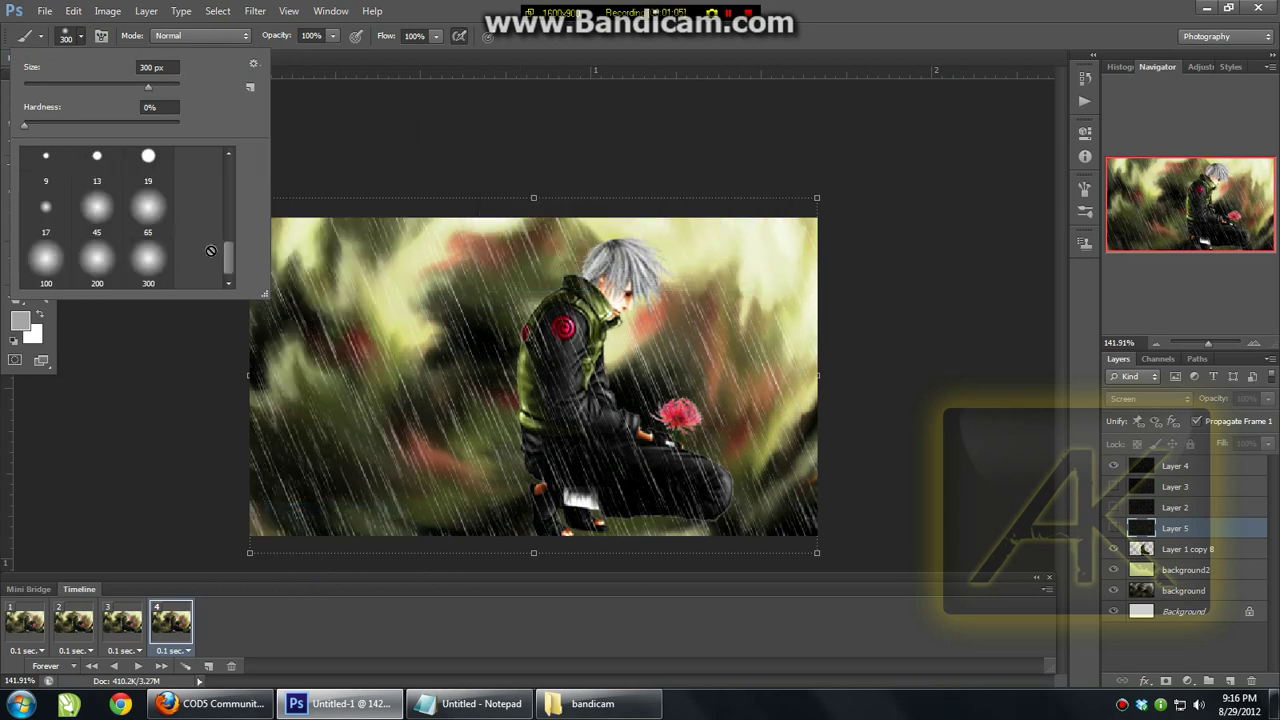
# Step: Choose the hard round 3 px brush and open its detailed brush settings
pyautogui.scroll(3, 238, 217)
pyautogui.click(92, 180)
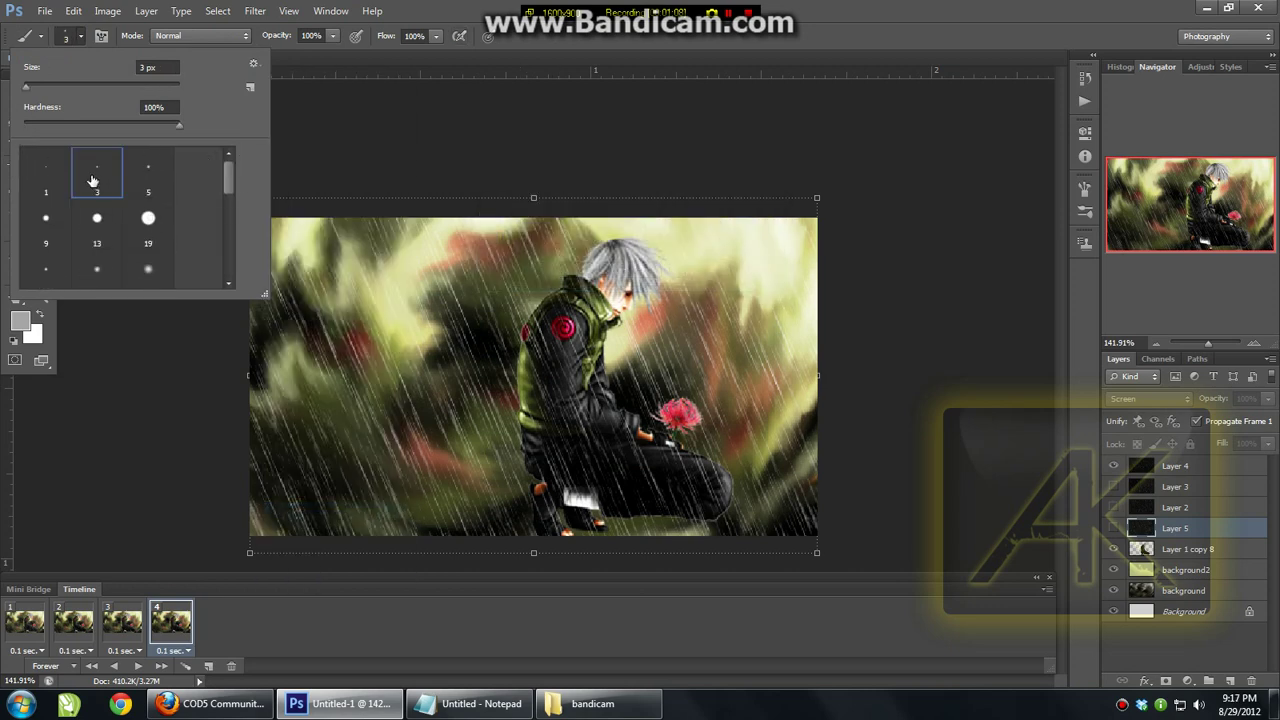
pyautogui.click(99, 37)
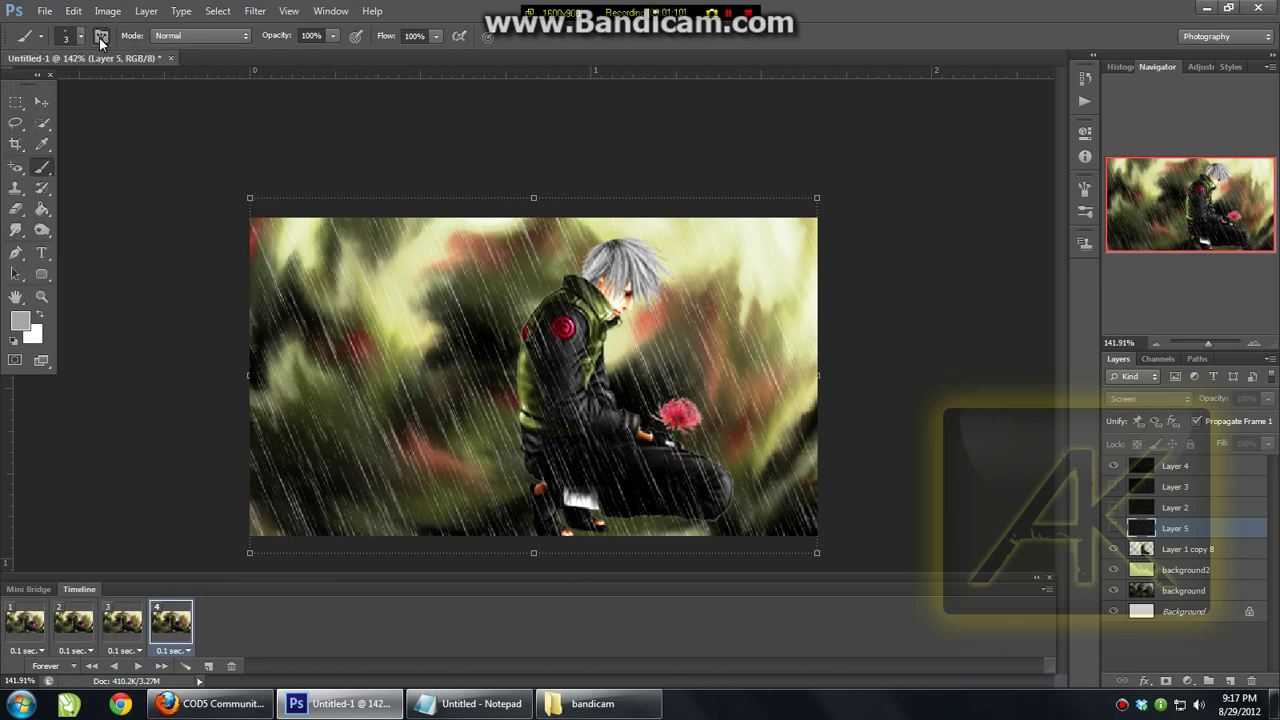
pyautogui.click(100, 37)
# Step: Write the note "take a round brush with the following settings" in Notepad and minimize it
pyautogui.click(491, 705)
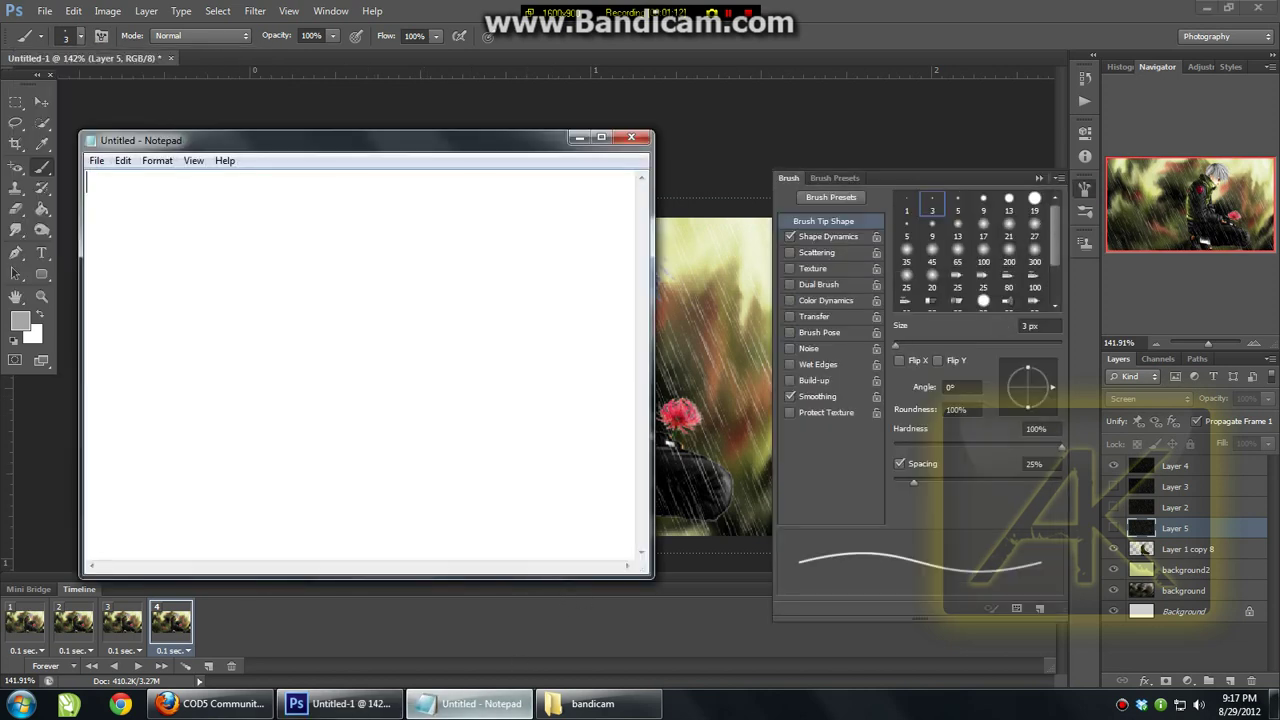
pyautogui.write('take a round ')
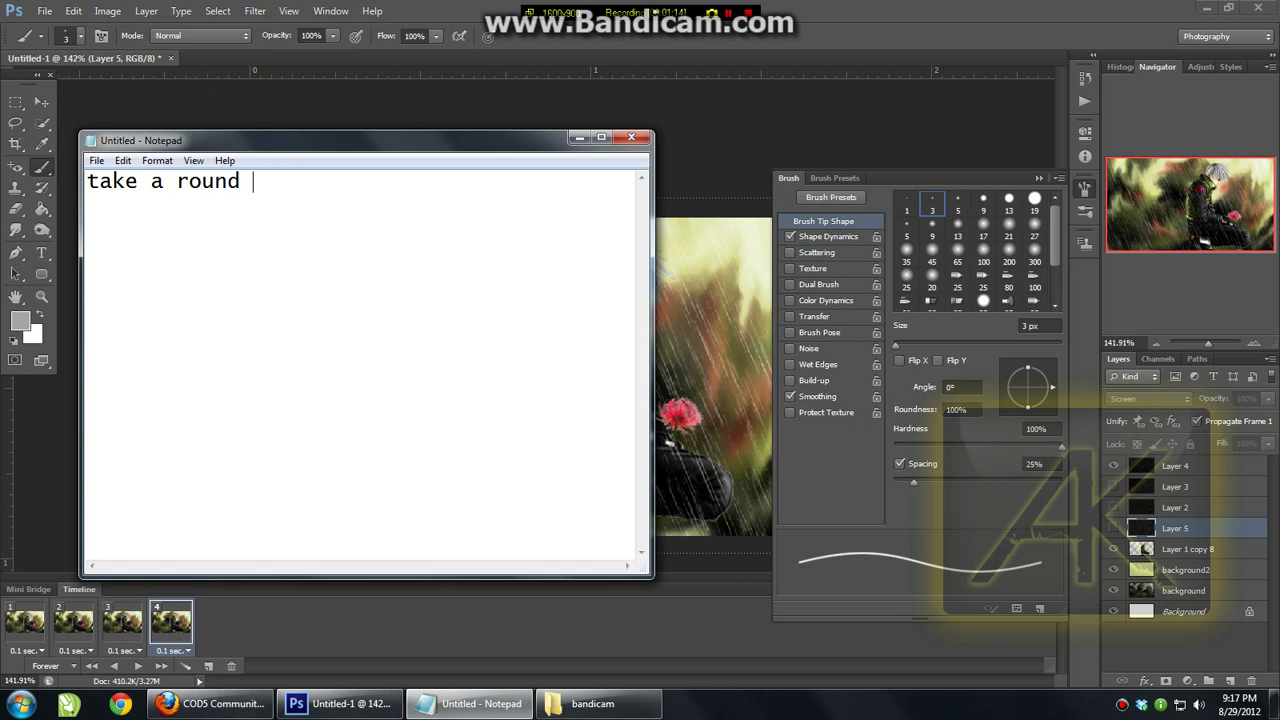
pyautogui.write('brush with the ')
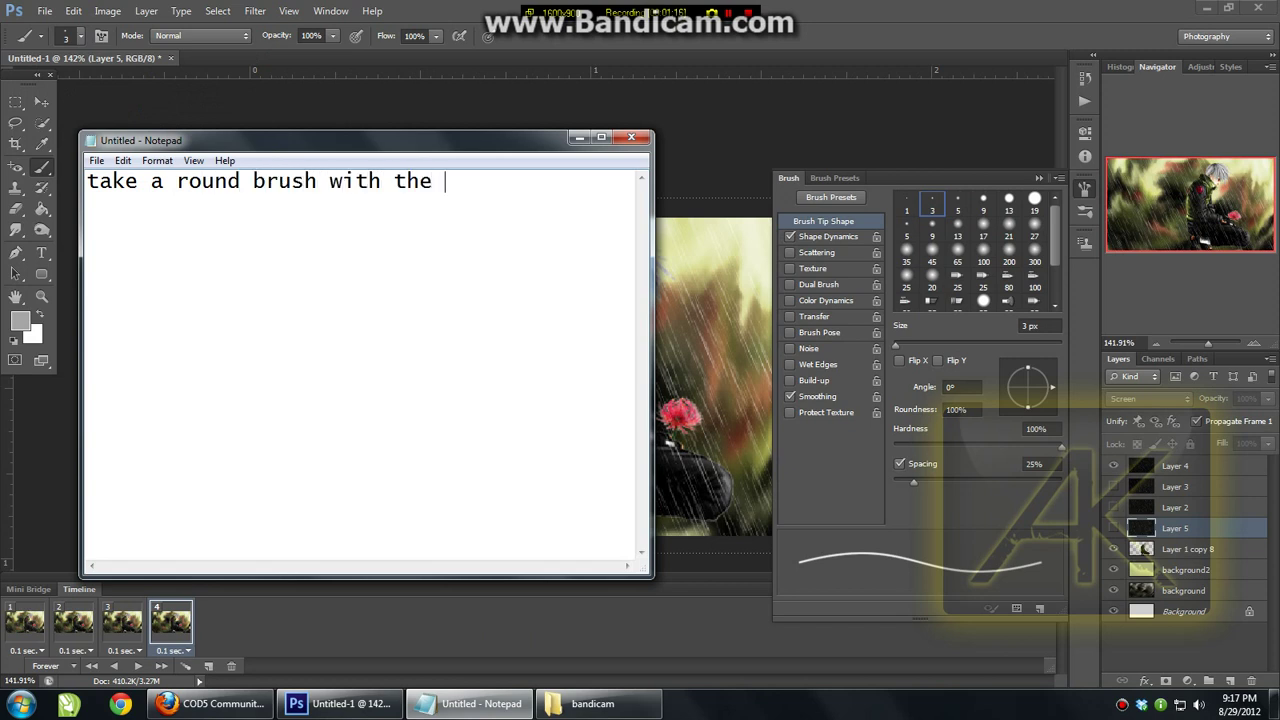
pyautogui.write('following settings')
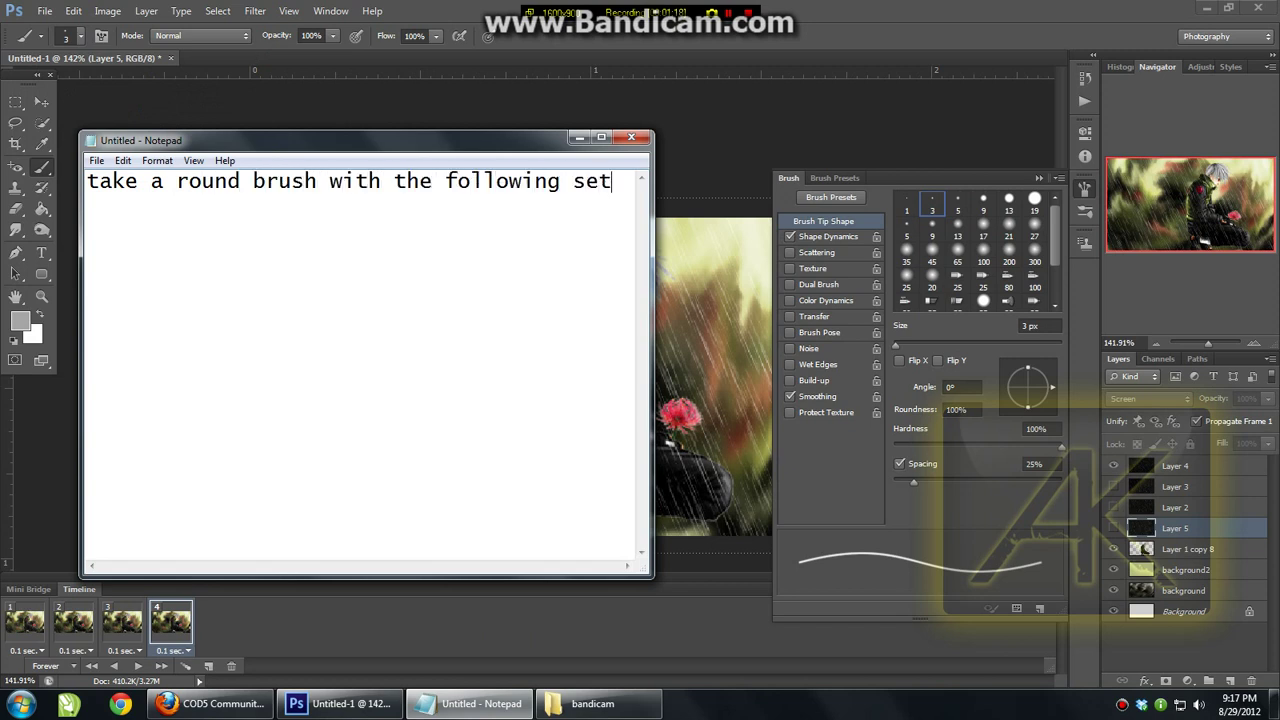
pyautogui.click(585, 136)
# Step: In the brush's Shape Dynamics, set both Size Jitter and Minimum Diameter to 100%
pyautogui.click(815, 238)
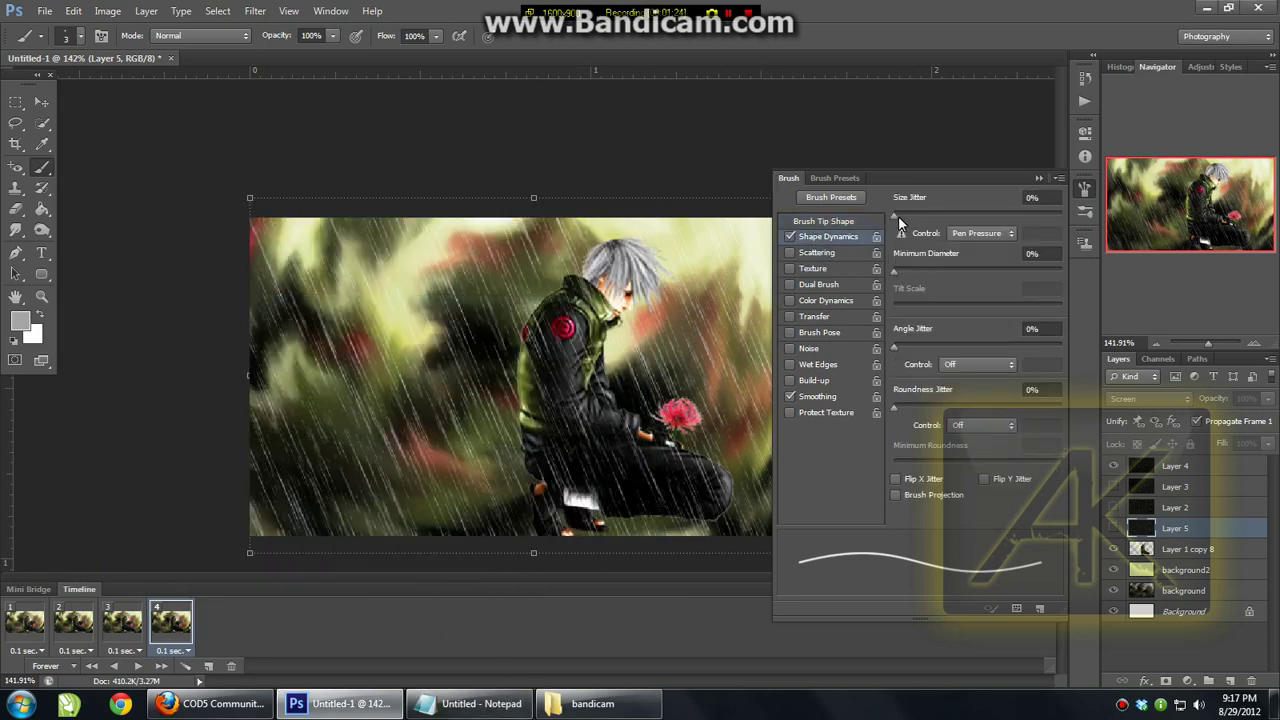
pyautogui.moveTo(898, 216); pyautogui.dragTo(1047, 222)
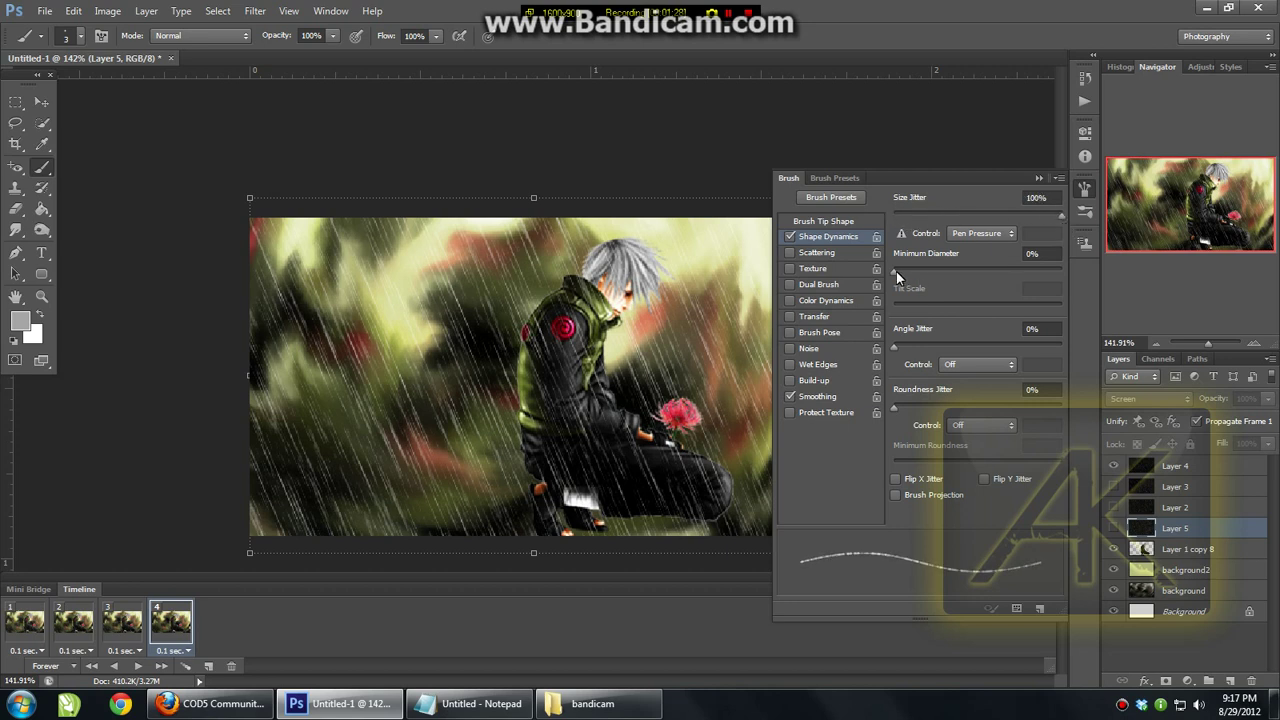
pyautogui.moveTo(896, 271); pyautogui.dragTo(912, 272)
pyautogui.click(1036, 256)
pyautogui.write('125')
pyautogui.press('Return')
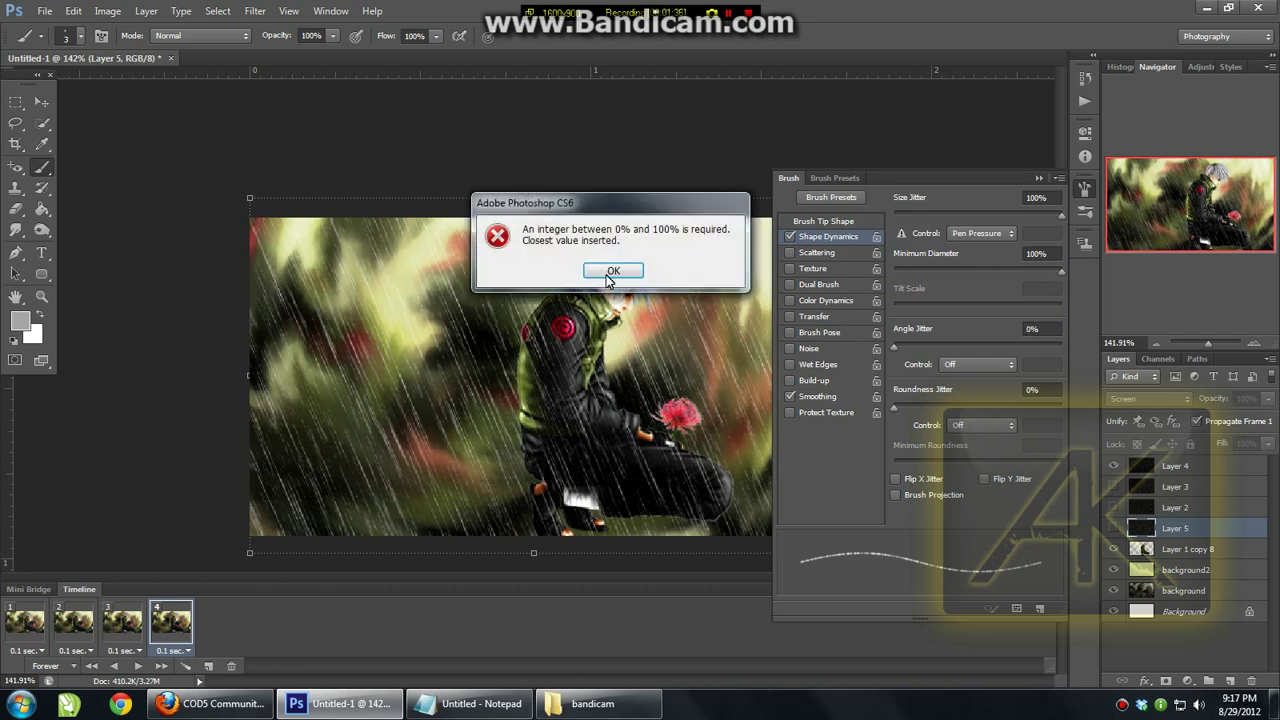
pyautogui.click(612, 277)
# Step: Set the brush's Angle Jitter to 100% and Roundness Jitter to 25%
pyautogui.click(1040, 328)
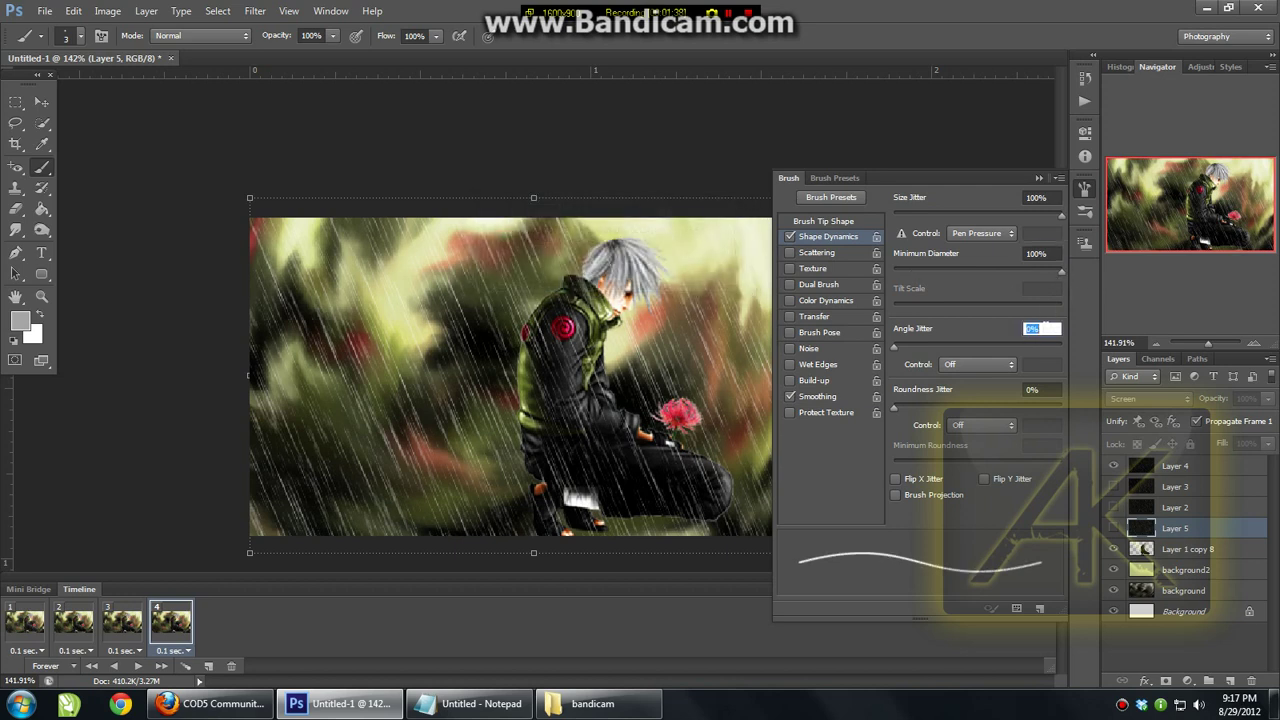
pyautogui.write('5')
pyautogui.write('100')
pyautogui.click(1036, 388)
pyautogui.write('25')
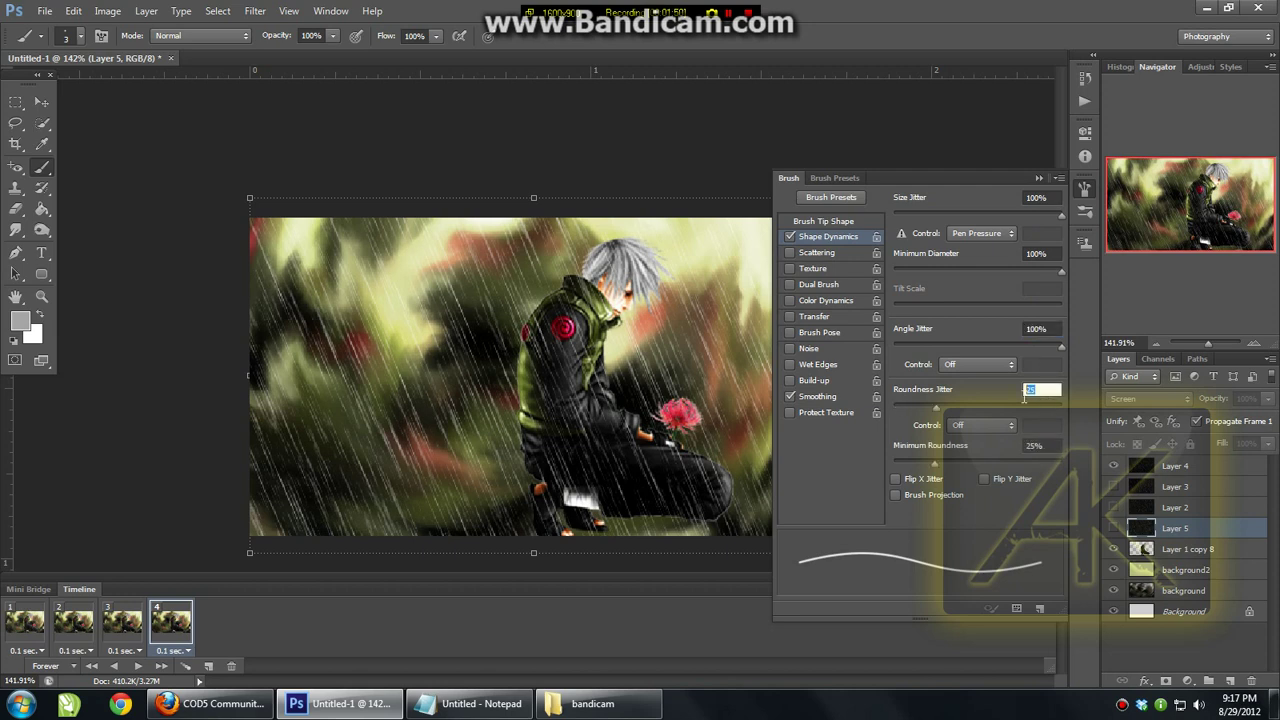
# Step: Enable Scattering for the brush and set the Scatter amount to 200%
pyautogui.click(790, 254)
pyautogui.click(826, 254)
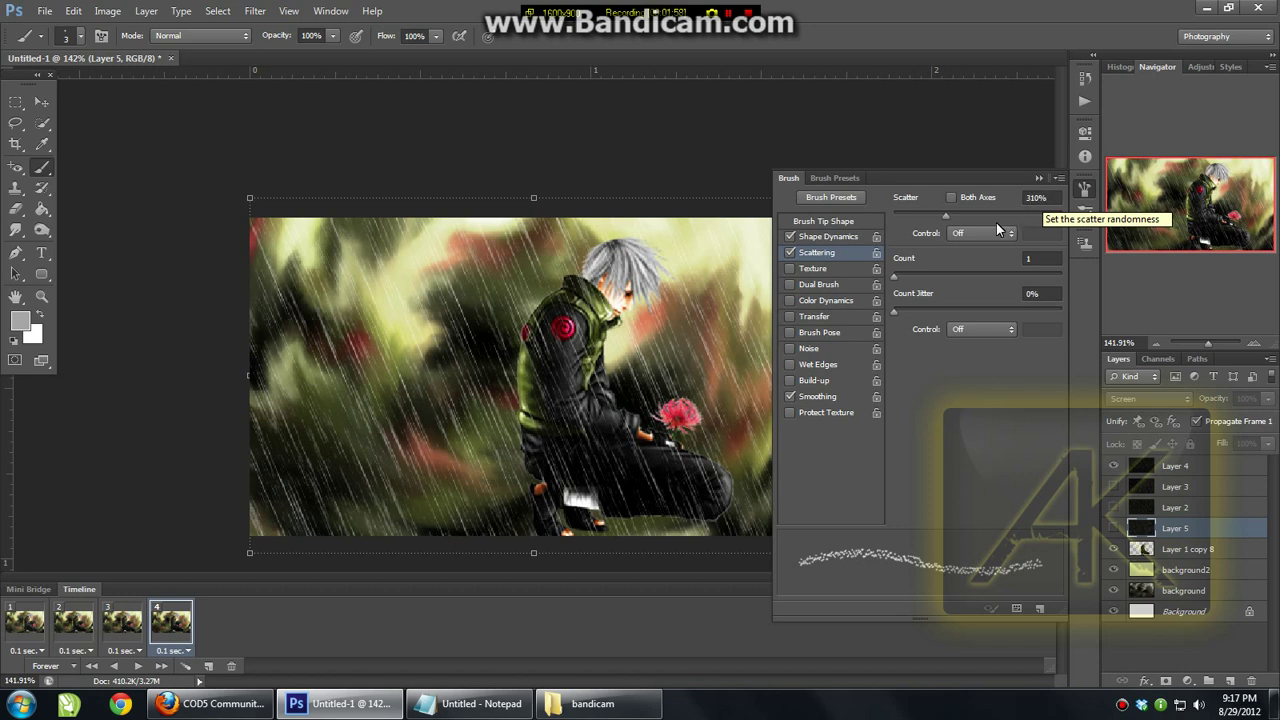
pyautogui.moveTo(948, 215)
pyautogui.mouseDown()
pyautogui.moveTo(908, 218)
pyautogui.moveTo(928, 218)
pyautogui.mouseUp()
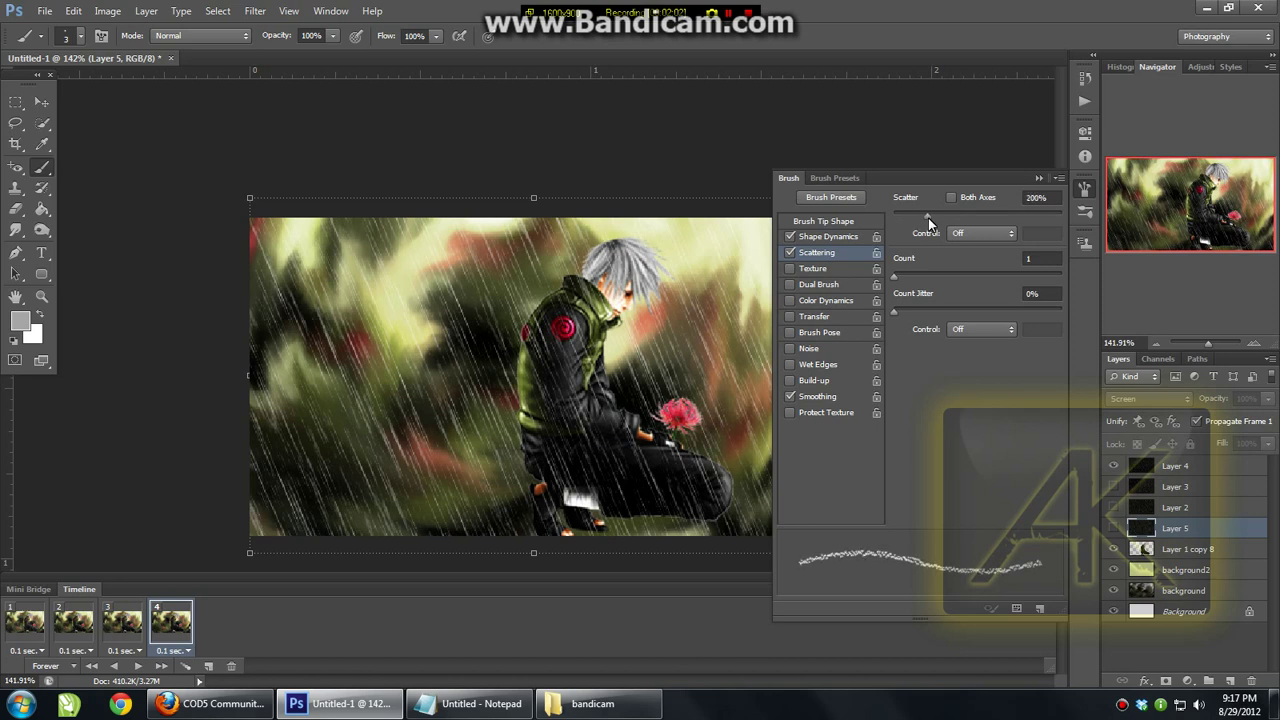
# Step: Enable Color Dynamics and Transfer for the brush, keeping Texture off and Smoothing on, and check the Color Dynamics values
pyautogui.click(825, 270)
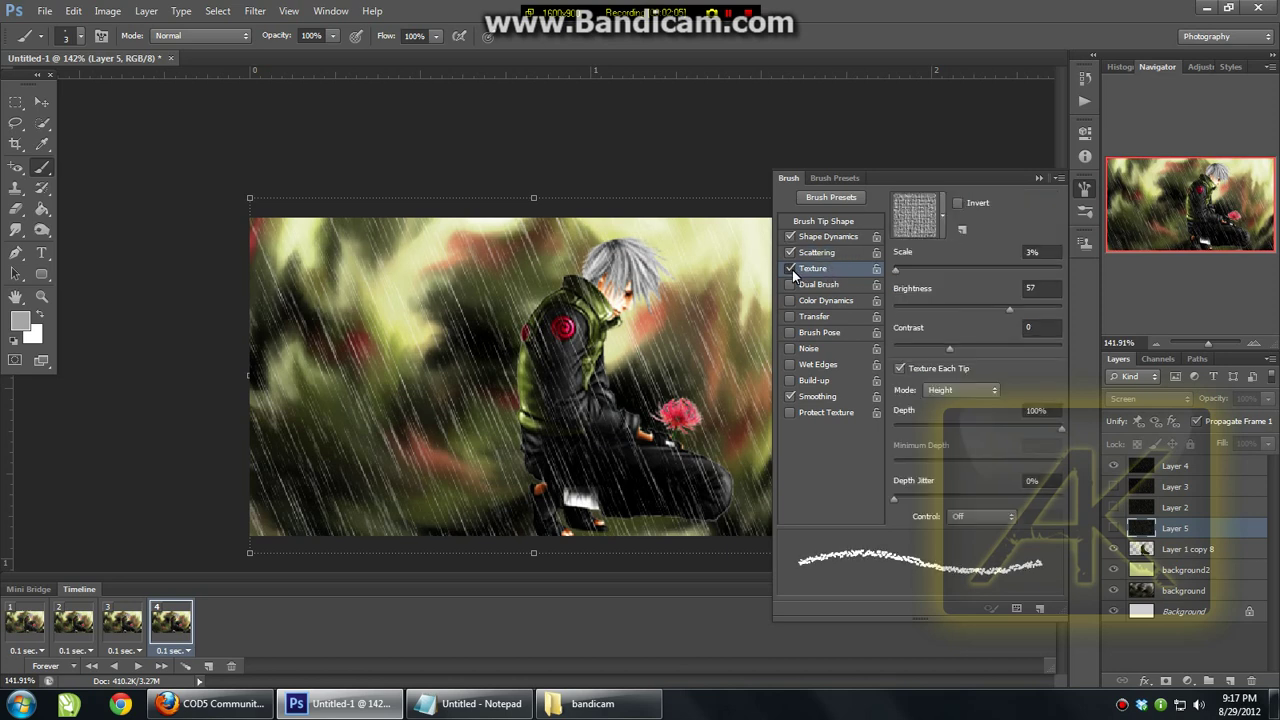
pyautogui.click(790, 301)
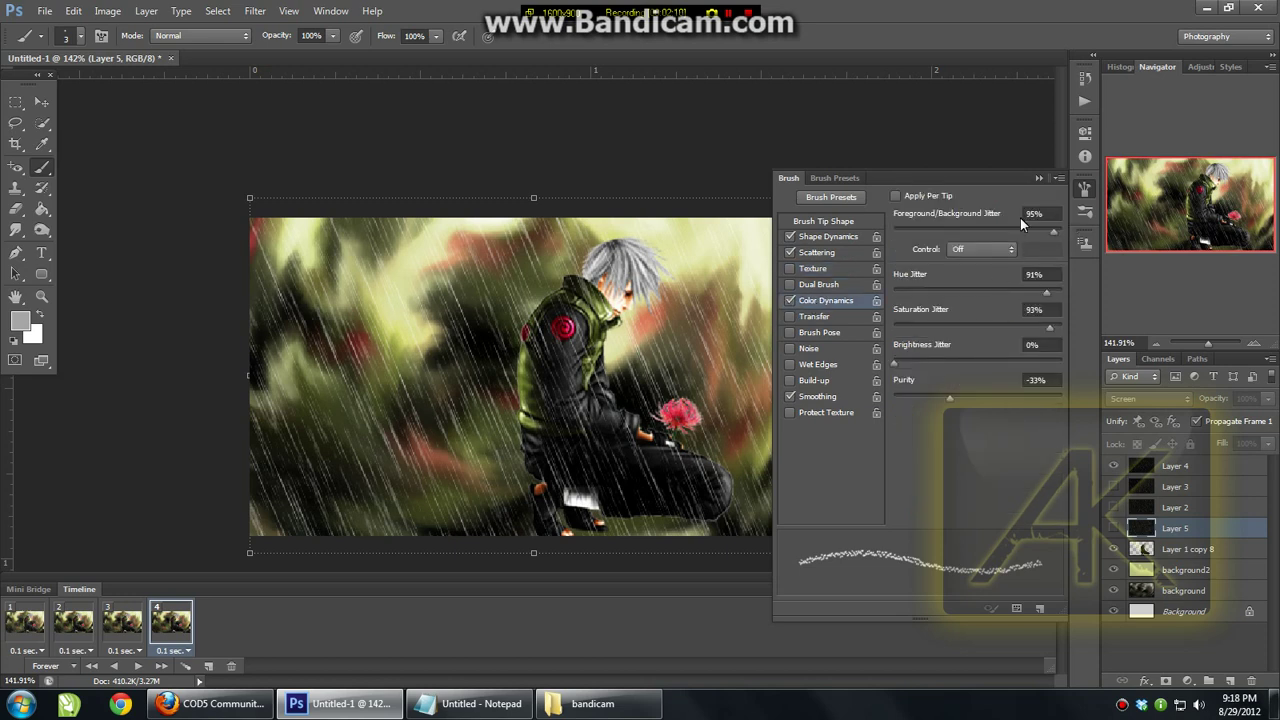
pyautogui.click(1023, 213)
pyautogui.click(1024, 273)
pyautogui.moveTo(1027, 278); pyautogui.dragTo(1070, 259)
pyautogui.click(1024, 213)
pyautogui.click(1027, 309)
pyautogui.click(1029, 344)
pyautogui.click(1031, 379)
pyautogui.click(808, 318)
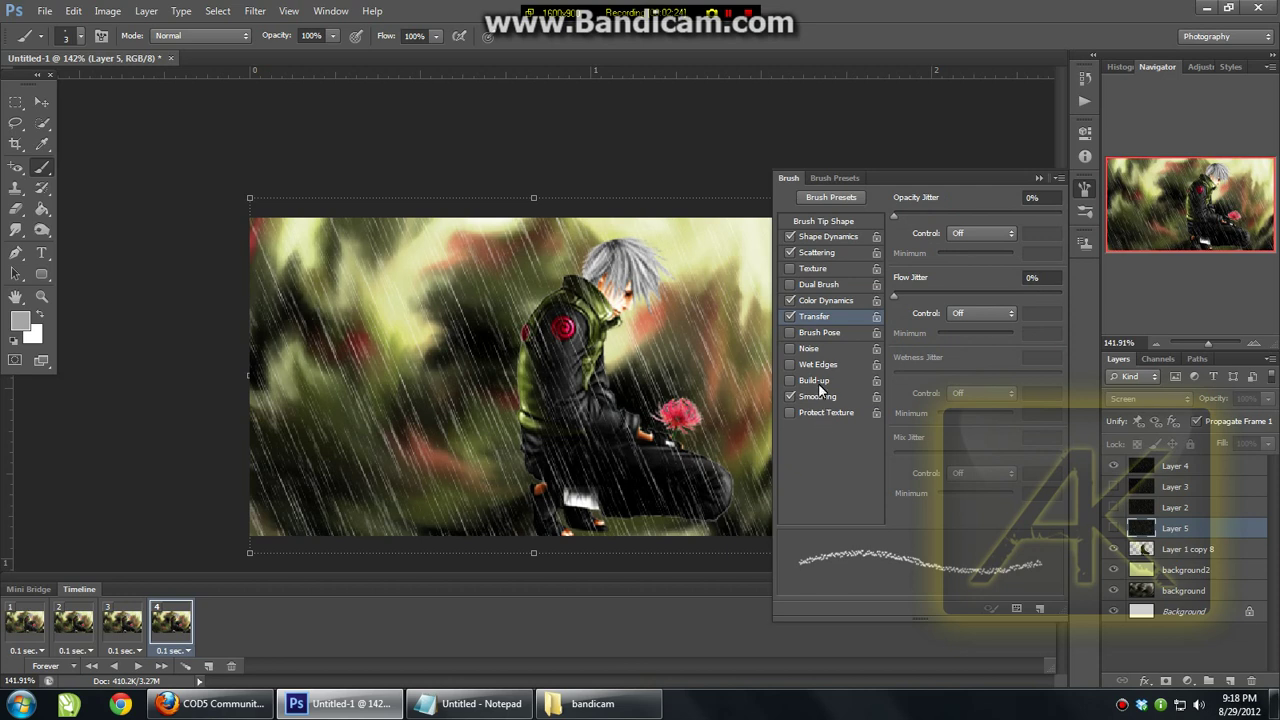
pyautogui.click(791, 399)
# Step: Replace the Notepad note with "now lets start adding them, add each on different sides of the image in each rain layer" and minimize it
pyautogui.click(475, 703)
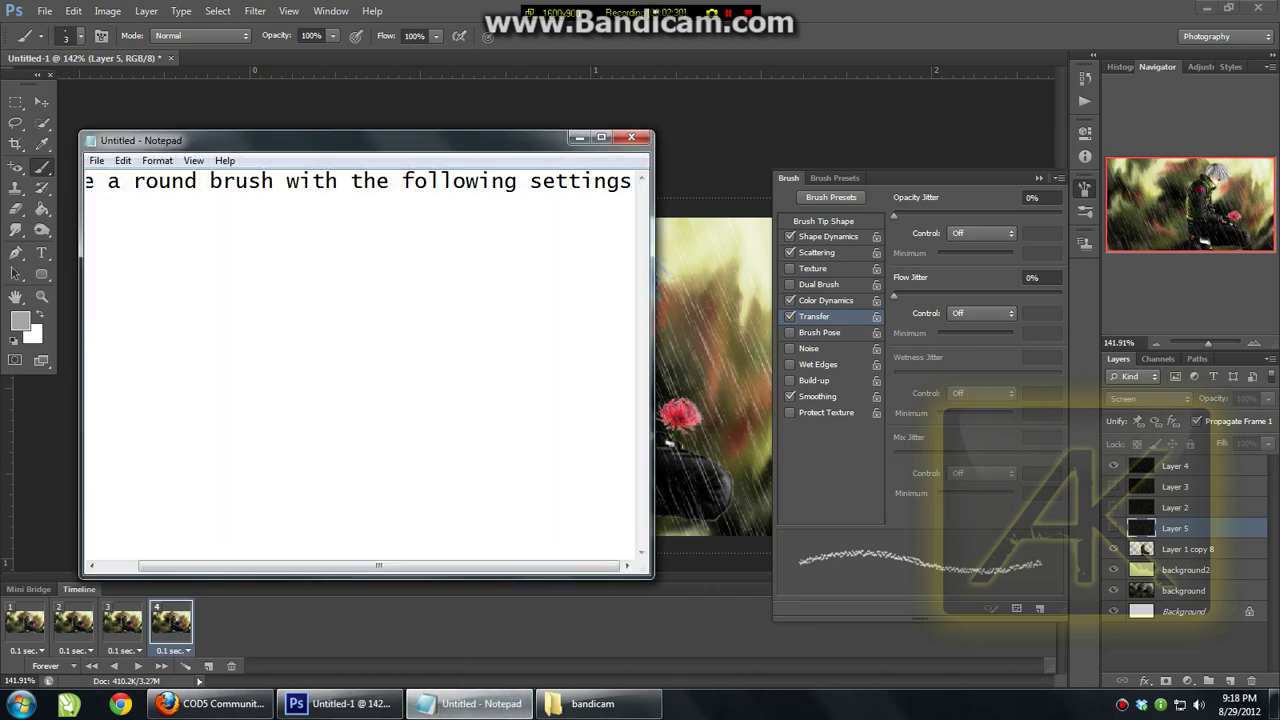
pyautogui.hotkey('ctrl', 'a')
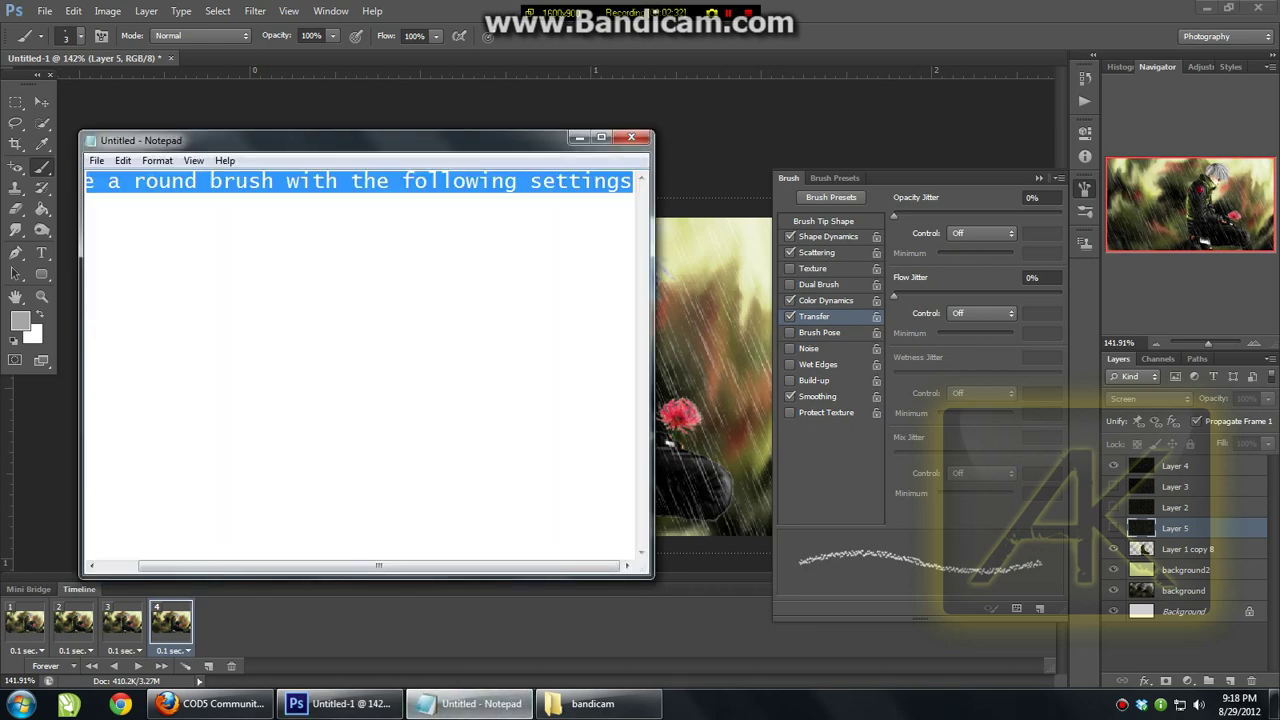
pyautogui.press('BackSpace')
pyautogui.write('now ')
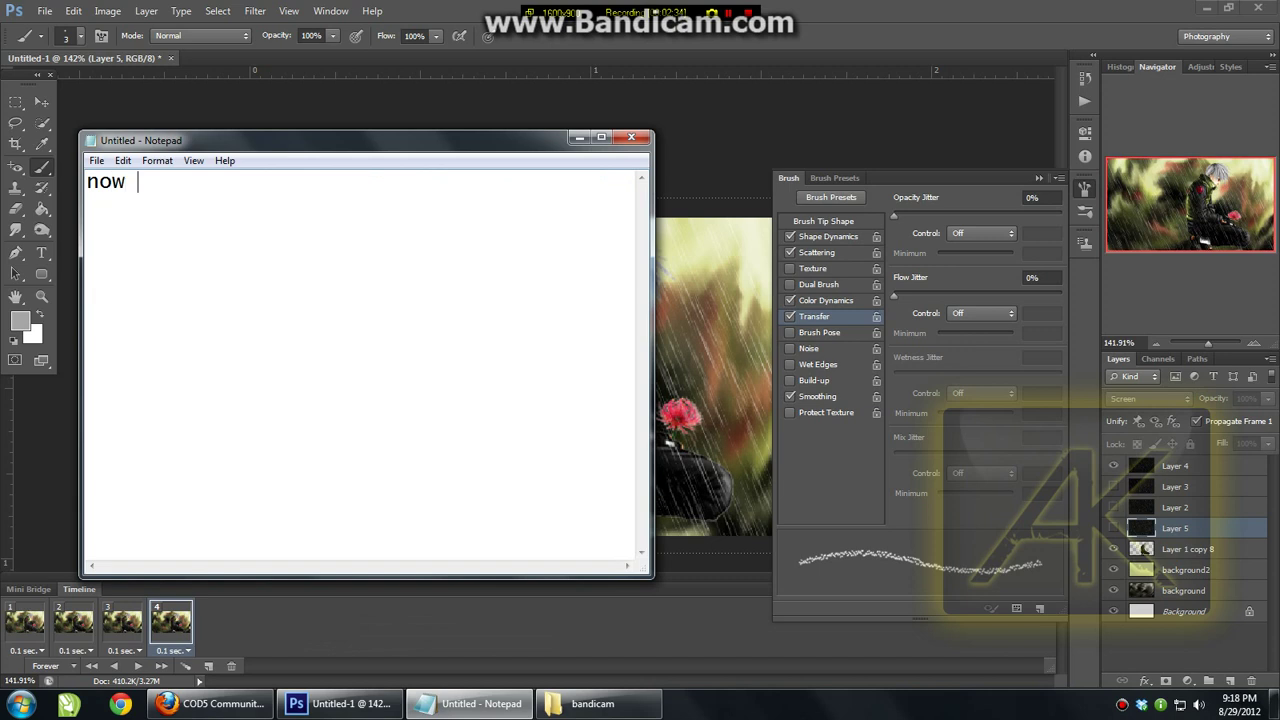
pyautogui.write('lets start a')
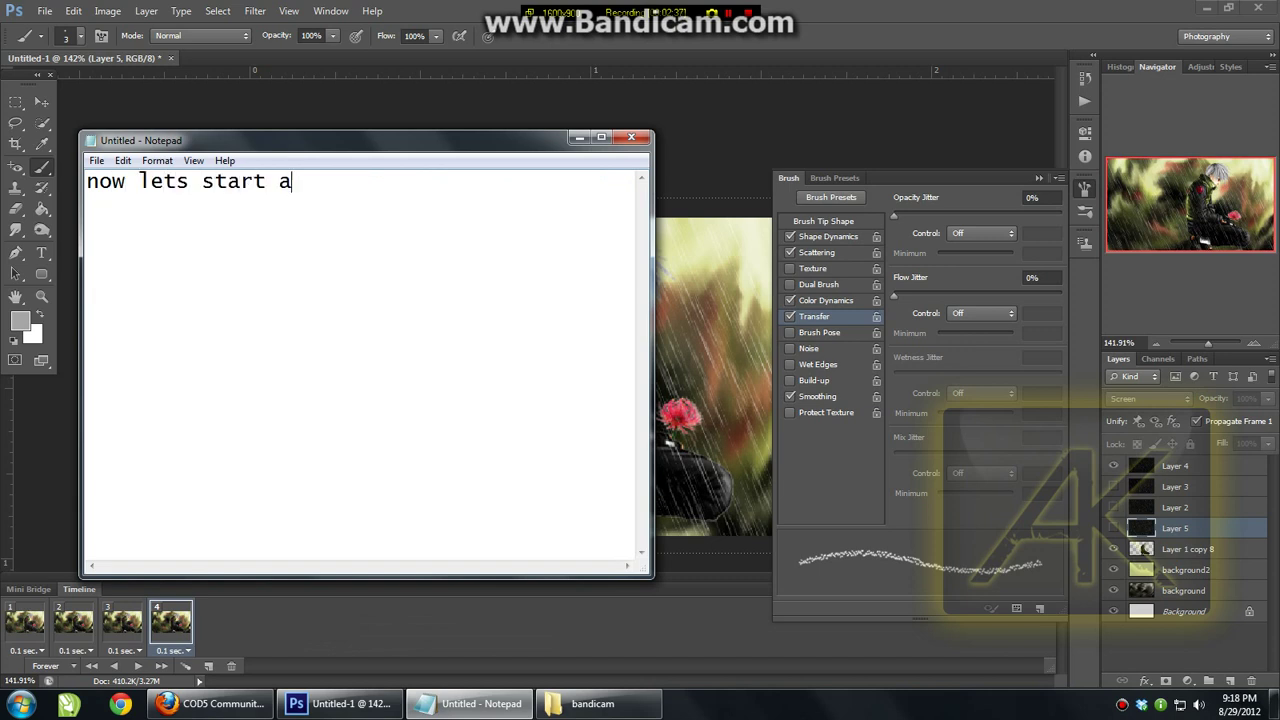
pyautogui.write('dding them')
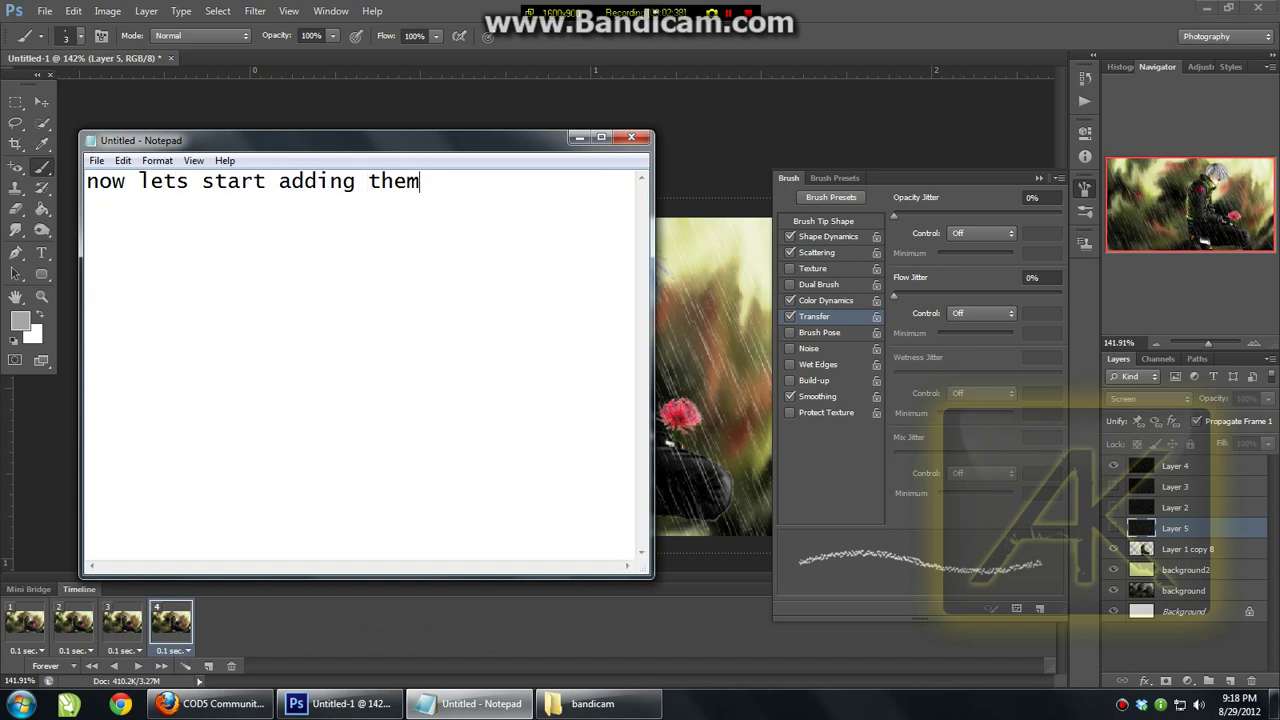
pyautogui.write(', add each on')
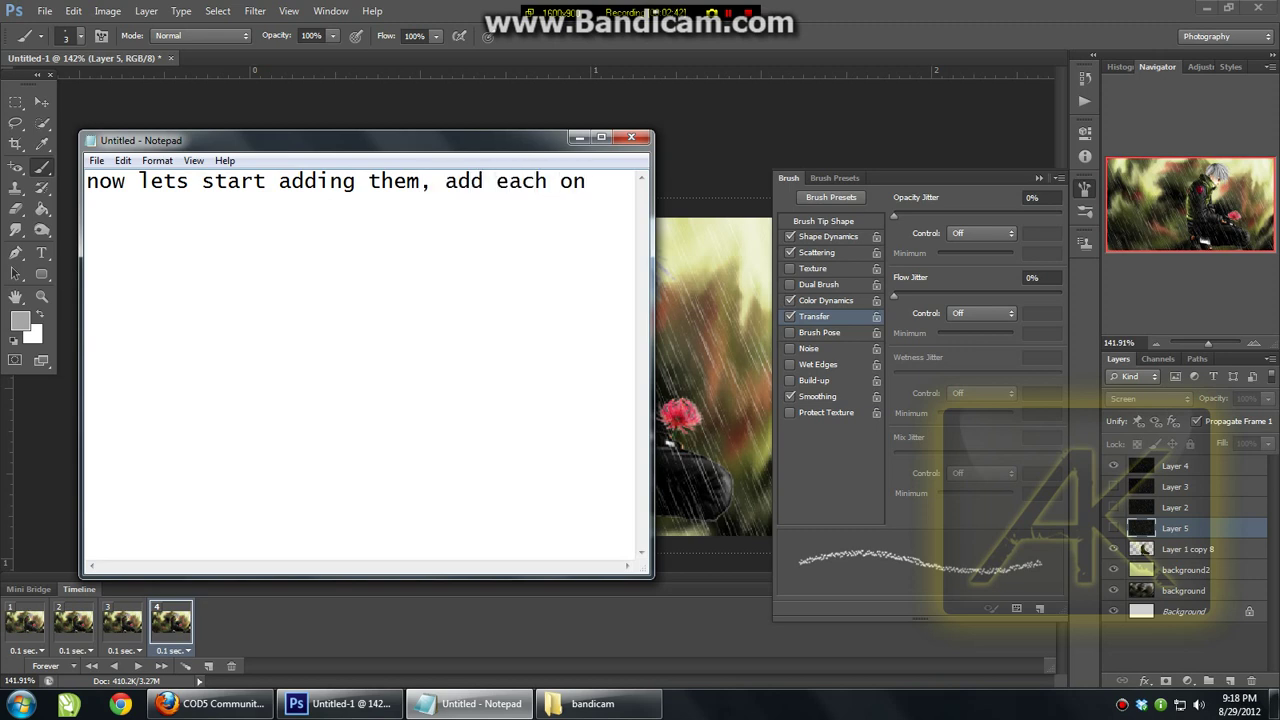
pyautogui.press('BackSpace')
pyautogui.write('n diff')
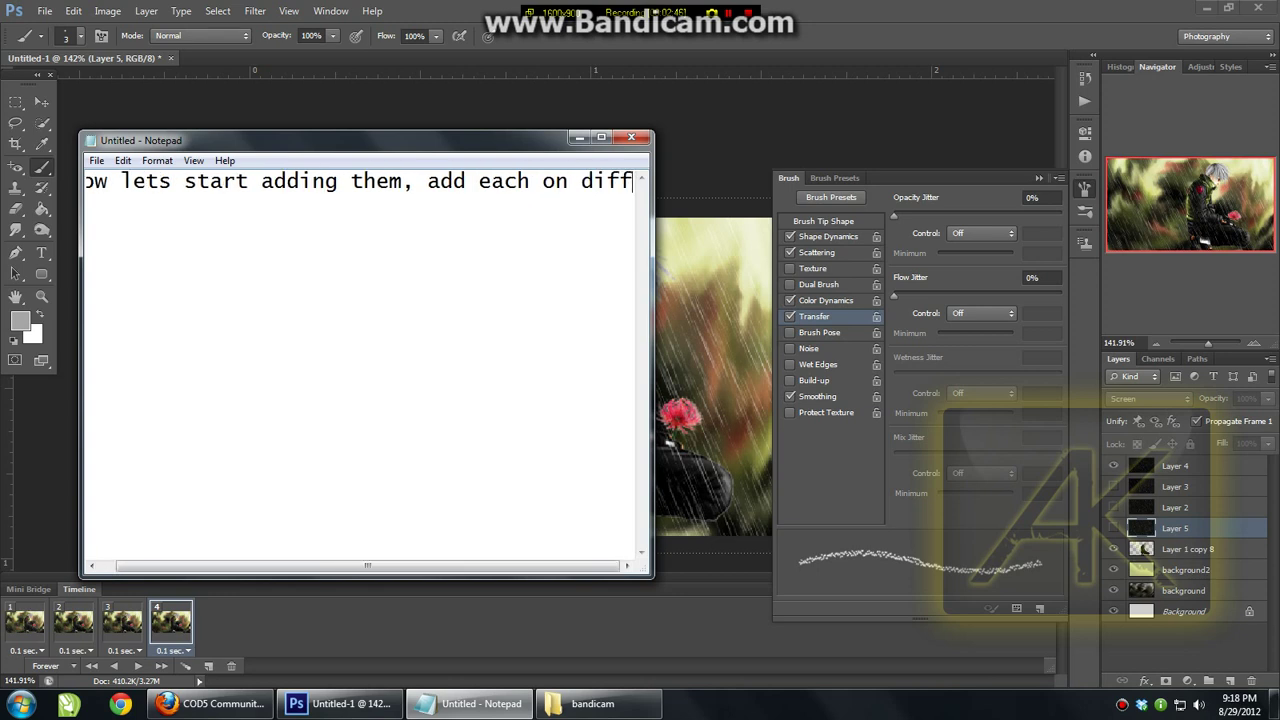
pyautogui.write('erent sides of')
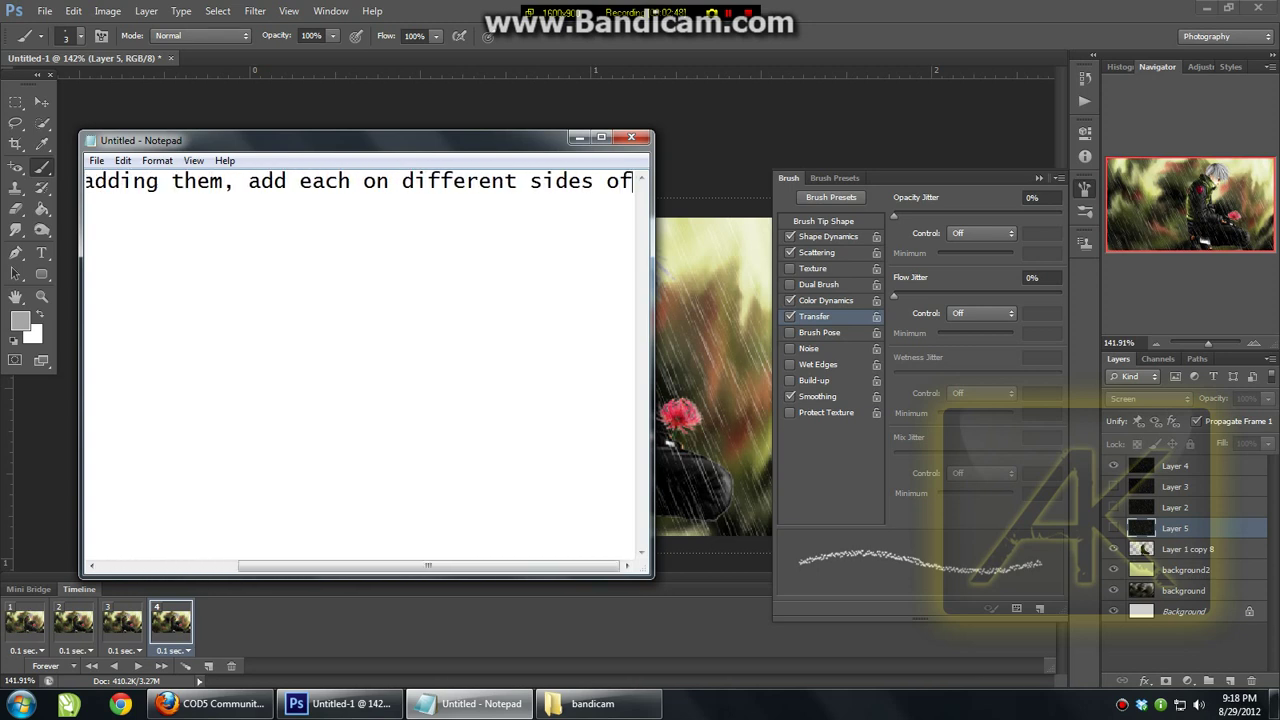
pyautogui.press('Return')
pyautogui.write('the im')
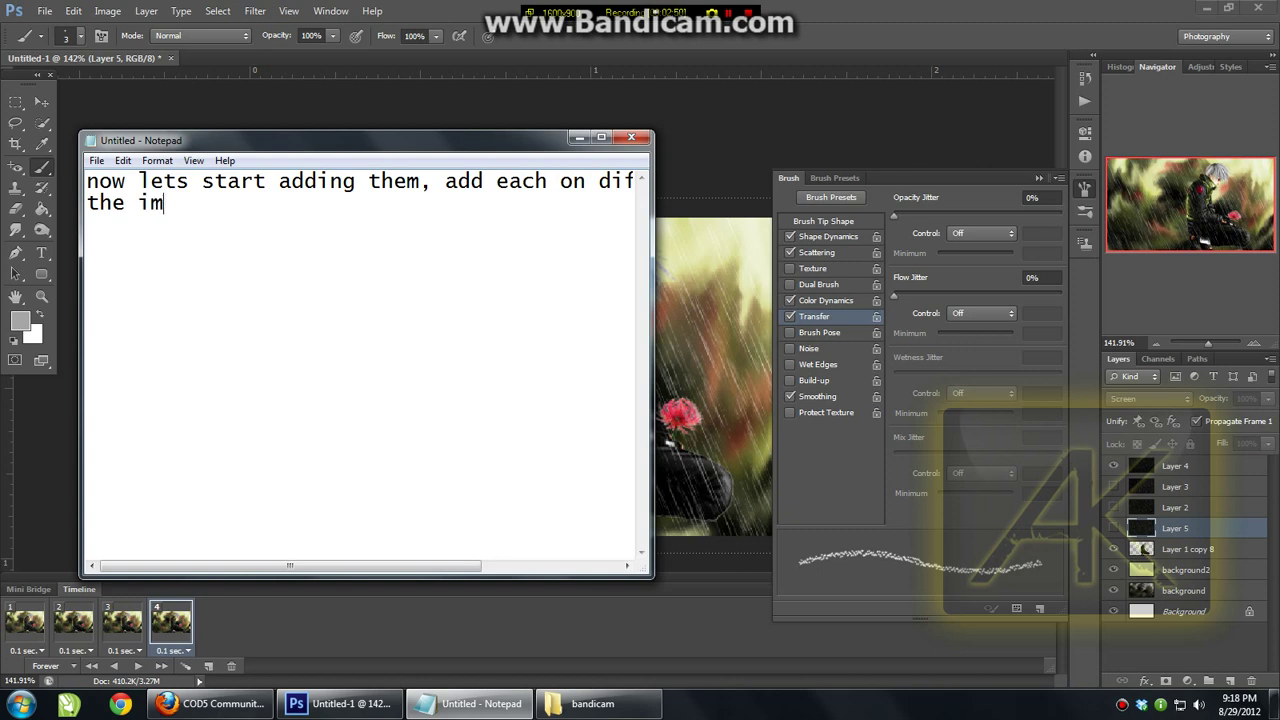
pyautogui.write('age in eac')
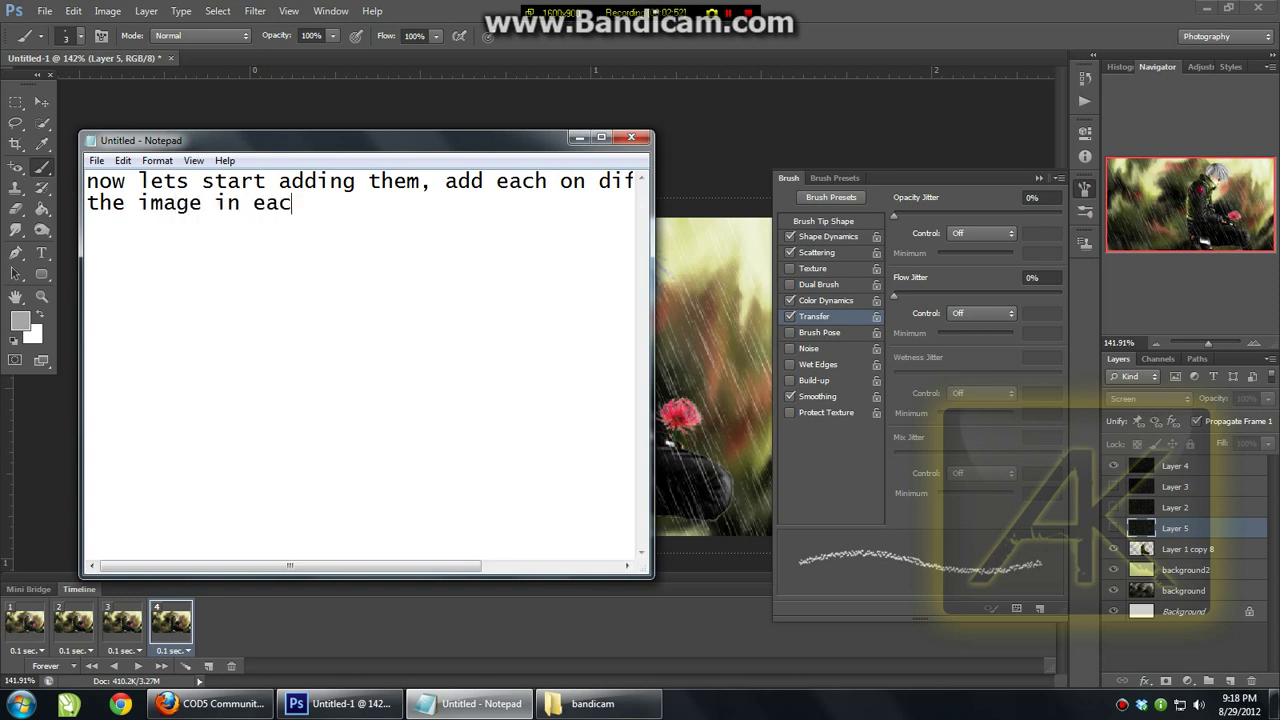
pyautogui.write('h rain layer')
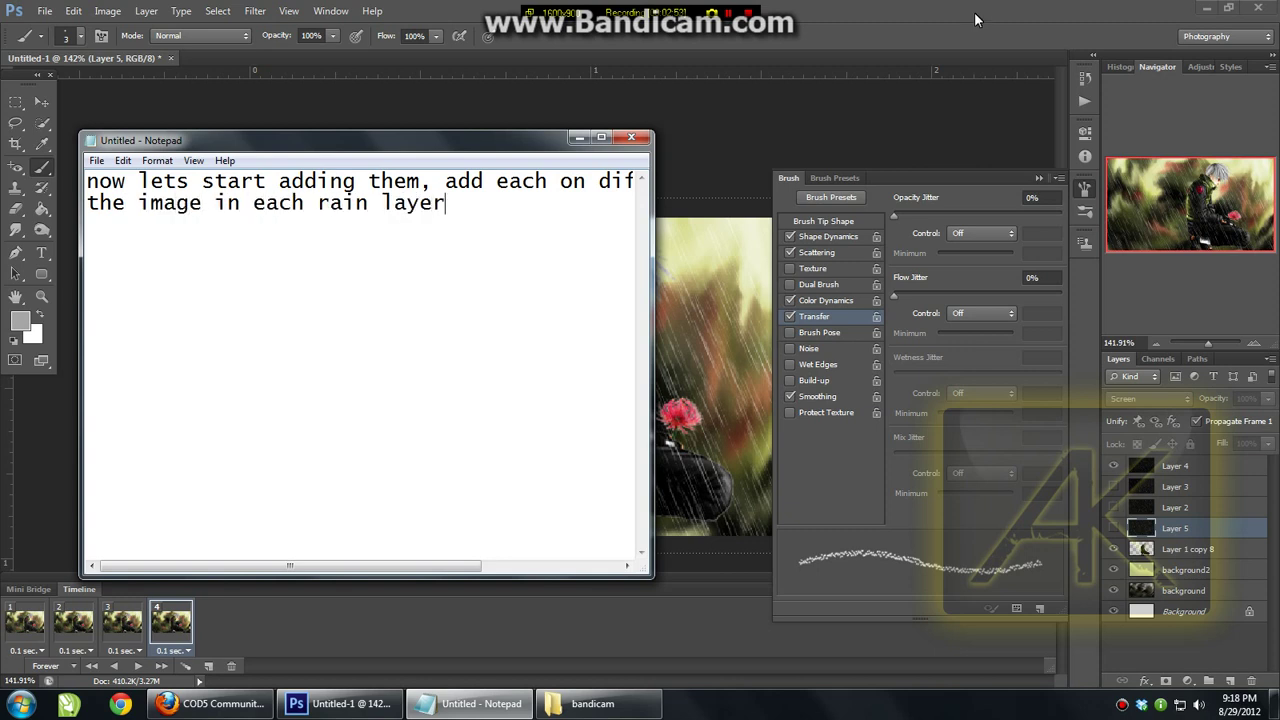
pyautogui.click(579, 138)
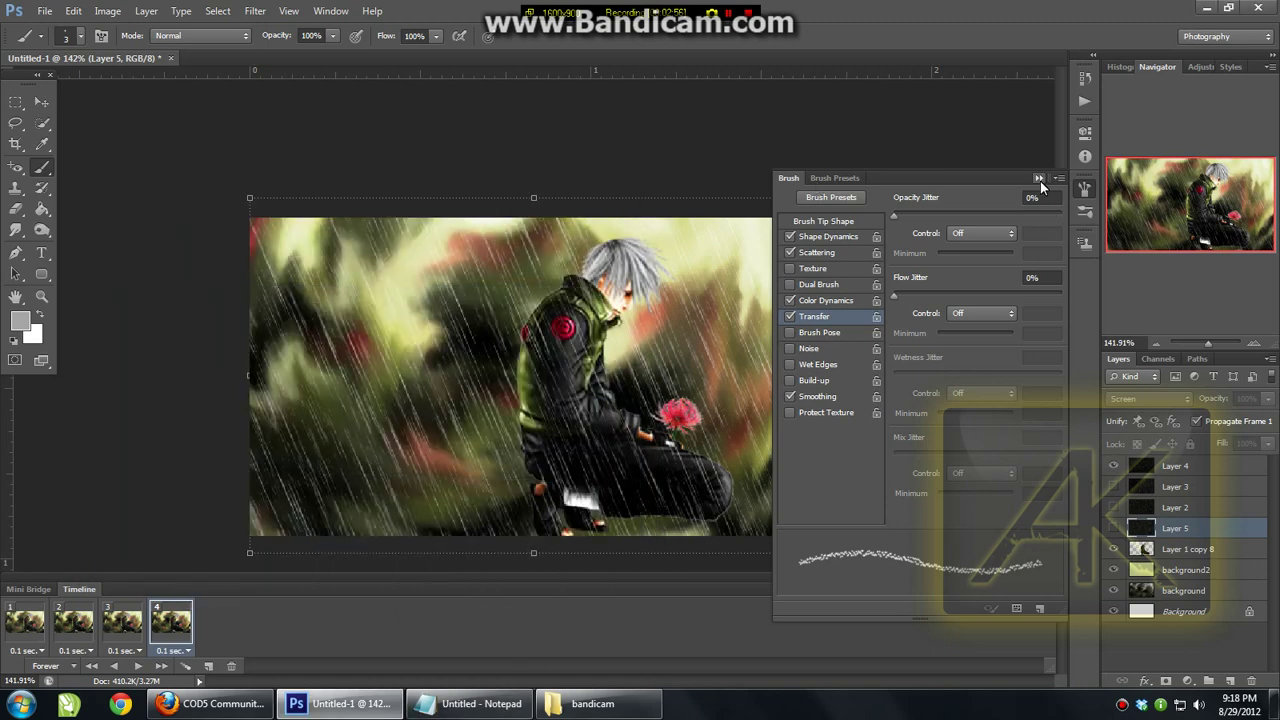
# Step: Close the brush settings and select frame 1 of the animation
pyautogui.click(1040, 179)
pyautogui.moveTo(1206, 340); pyautogui.dragTo(1223, 343)
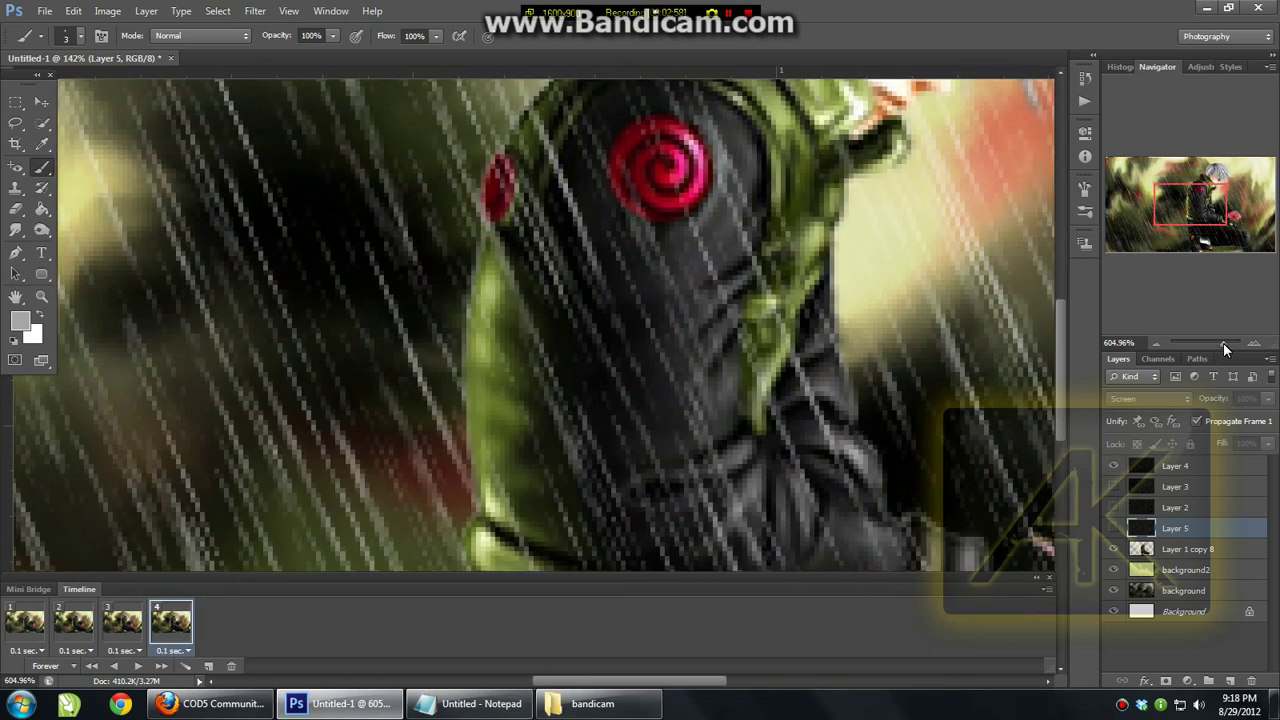
pyautogui.moveTo(1208, 207); pyautogui.dragTo(1198, 194)
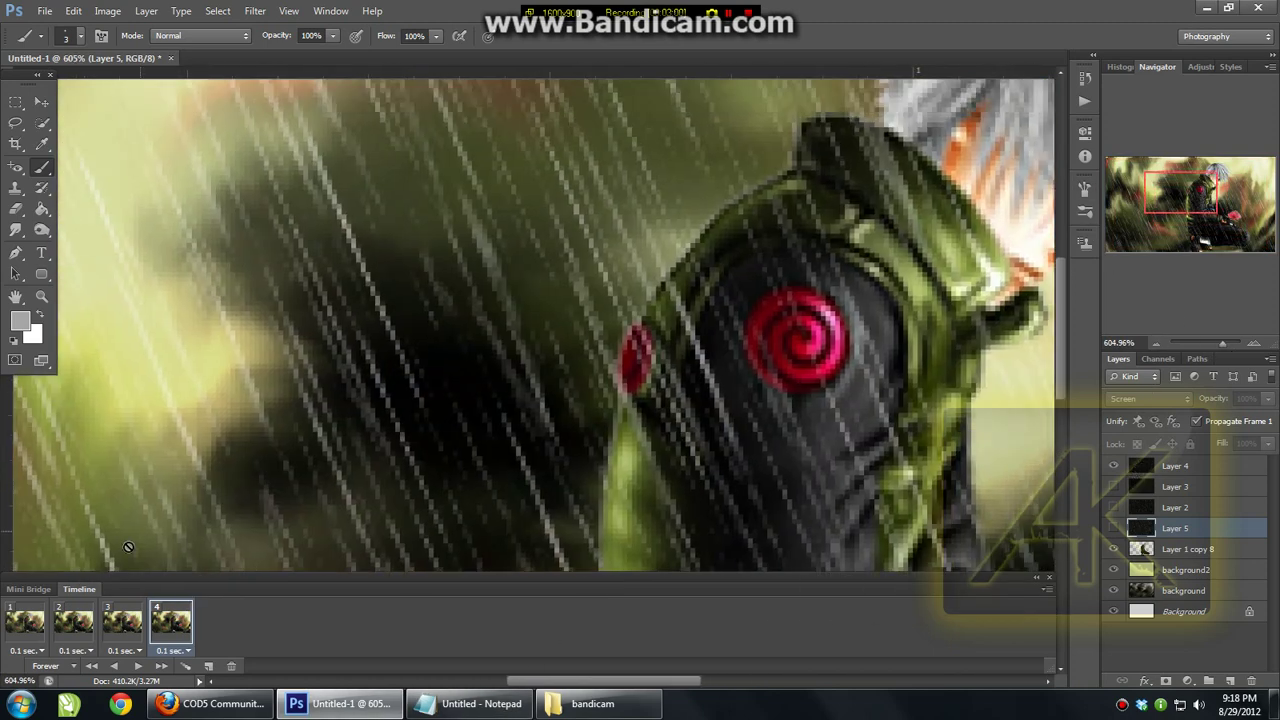
pyautogui.click(42, 622)
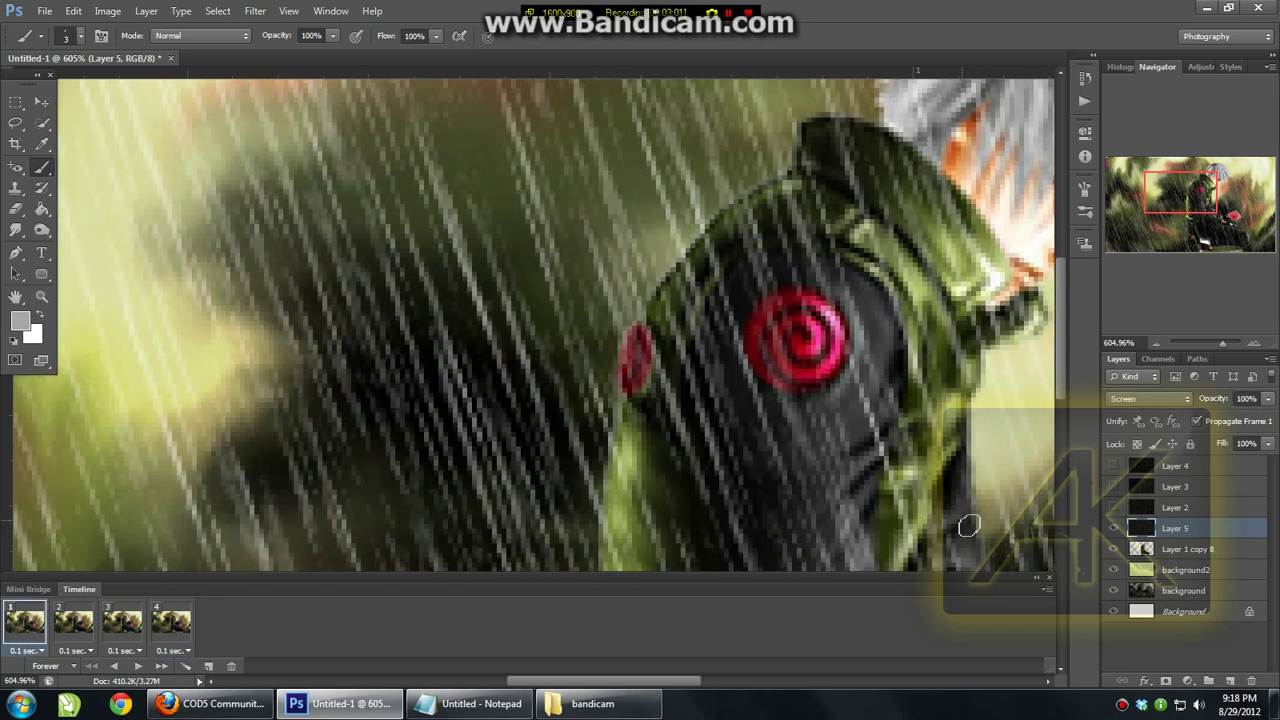
# Step: Set the foreground color to white (#ffffff) and paint water drops along the back edge of the character's shoulder on Layer 5
pyautogui.click(18, 322)
pyautogui.click(664, 273)
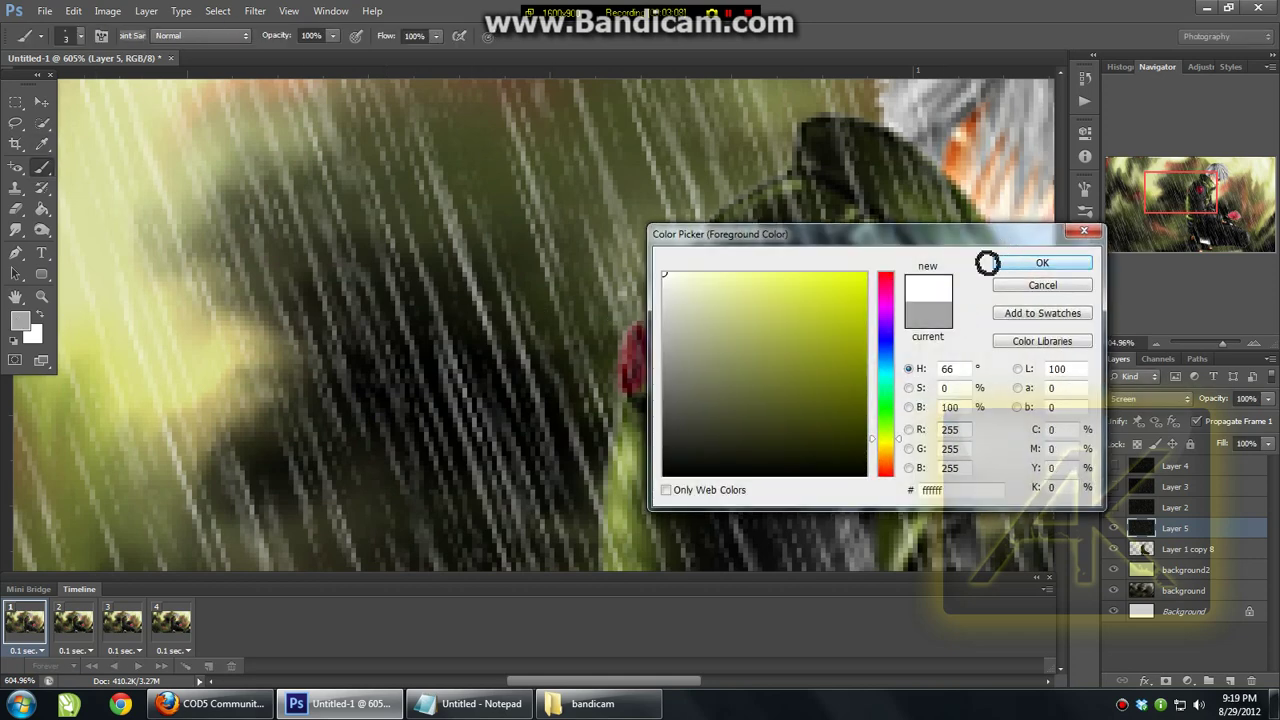
pyautogui.click(1067, 262)
pyautogui.moveTo(664, 277); pyautogui.dragTo(677, 260)
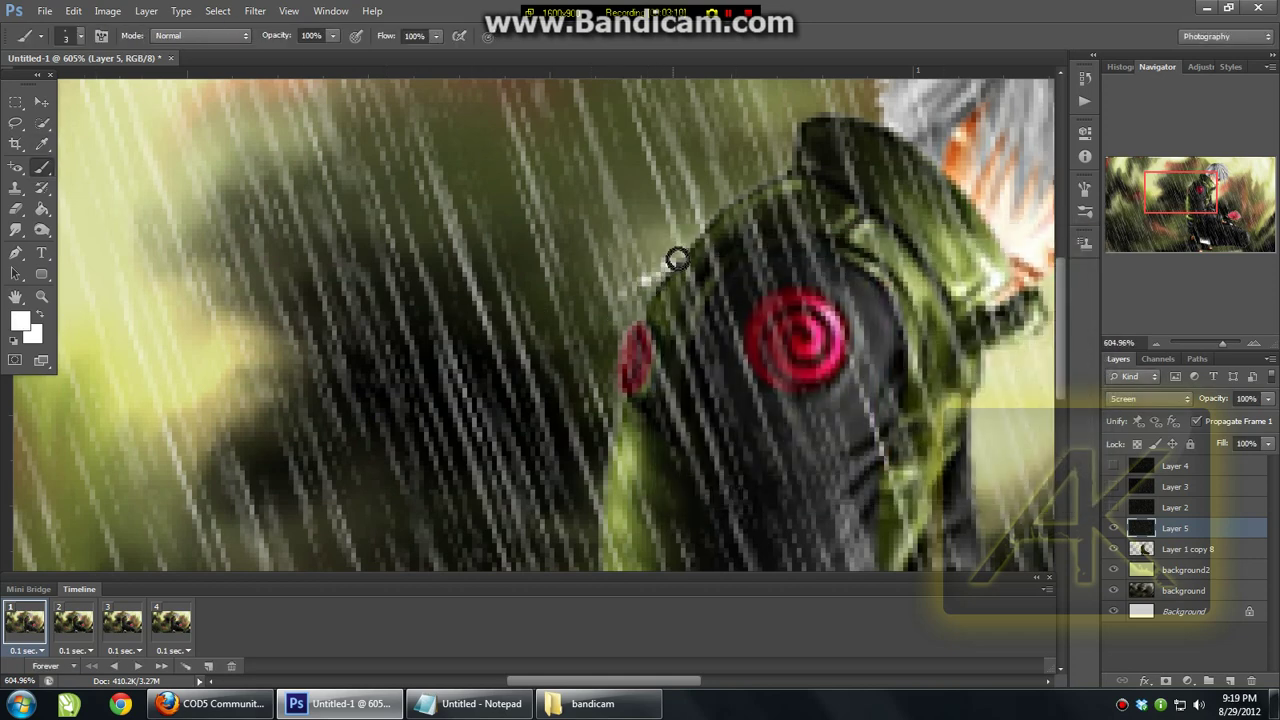
pyautogui.click(624, 304)
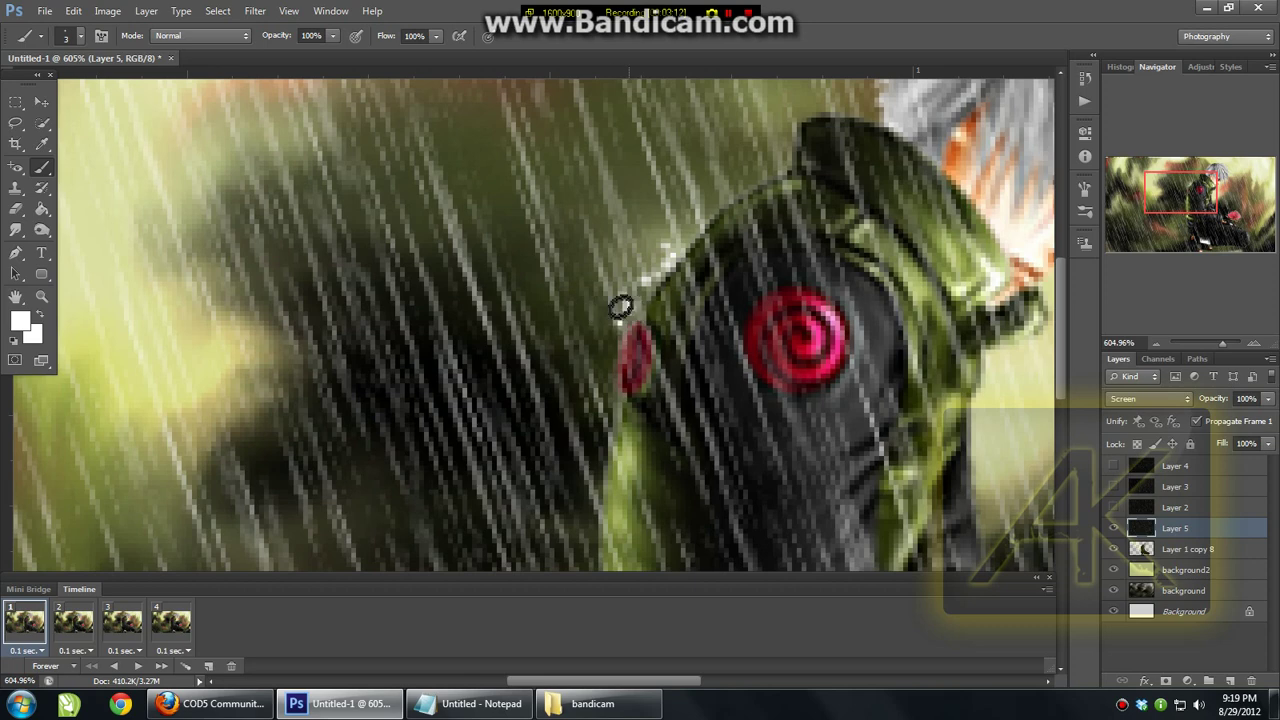
pyautogui.click(605, 297)
# Step: Set the foreground color to light gray (#d5d5d5) and dab water drops beside the red shoulder patch and along the upper sleeve
pyautogui.click(18, 328)
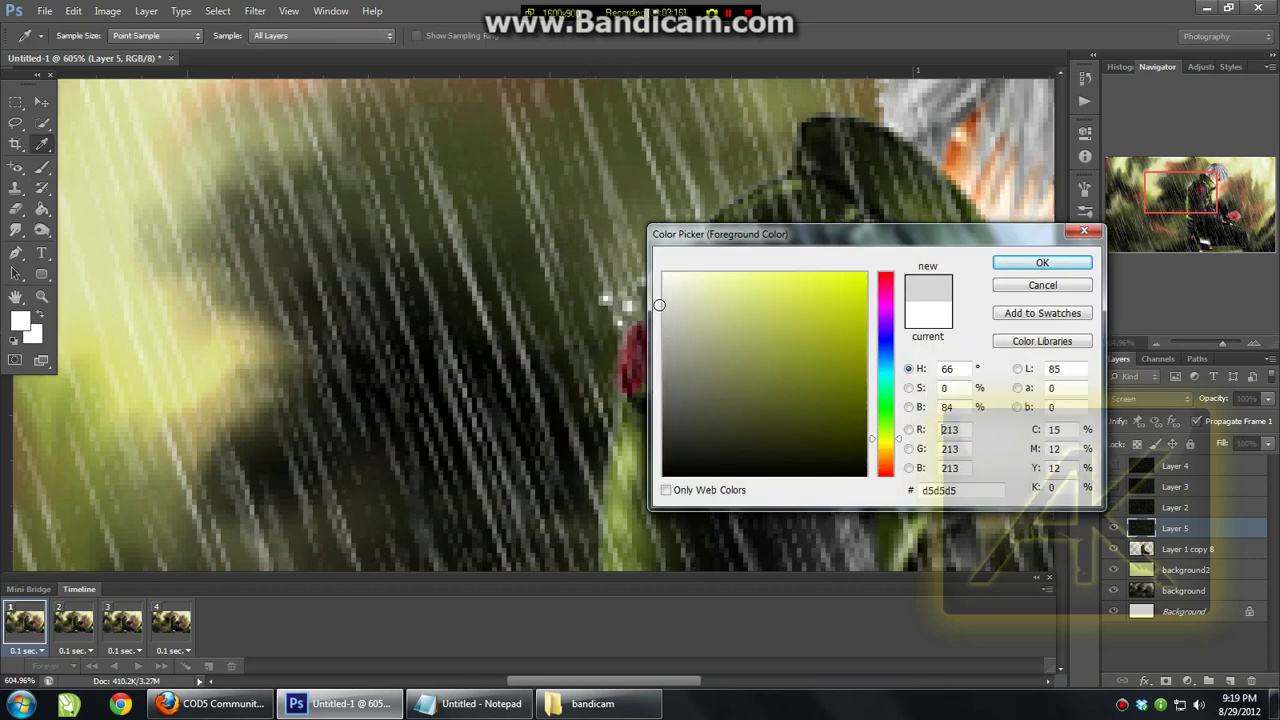
pyautogui.click(1035, 263)
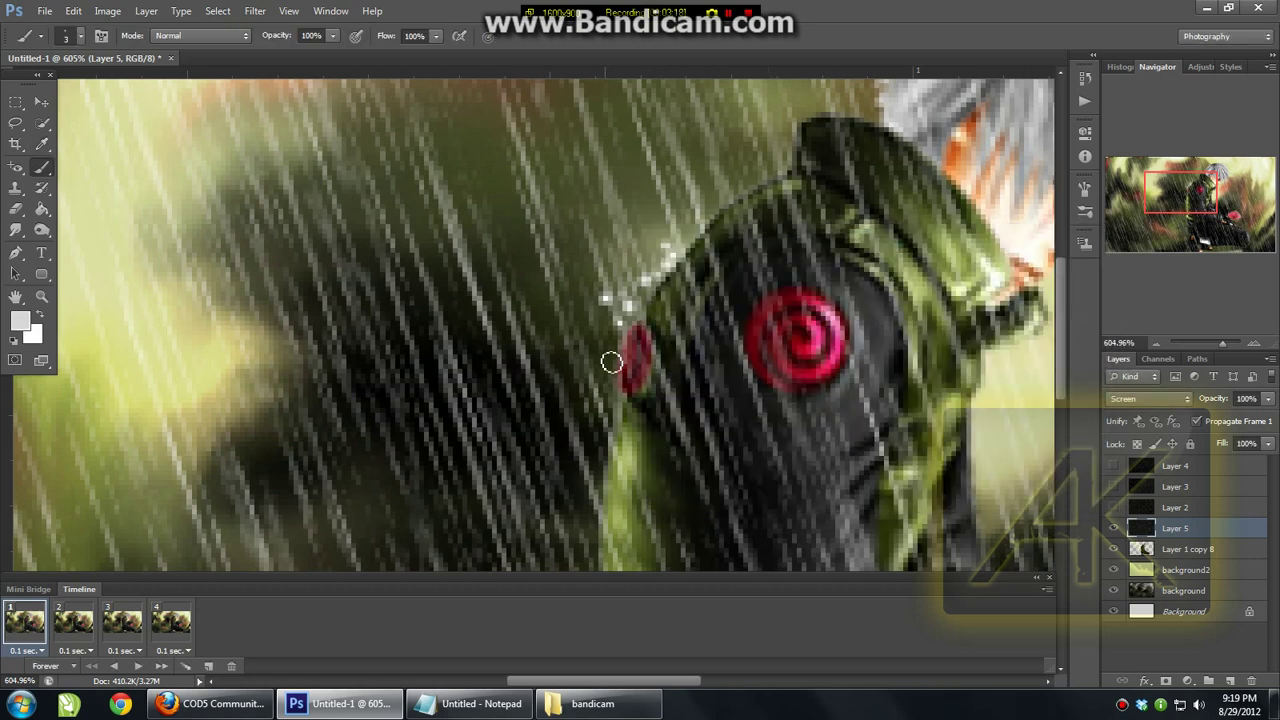
pyautogui.click(595, 342)
pyautogui.click(599, 354)
pyautogui.scroll(-1, 599, 390)
pyautogui.click(590, 400)
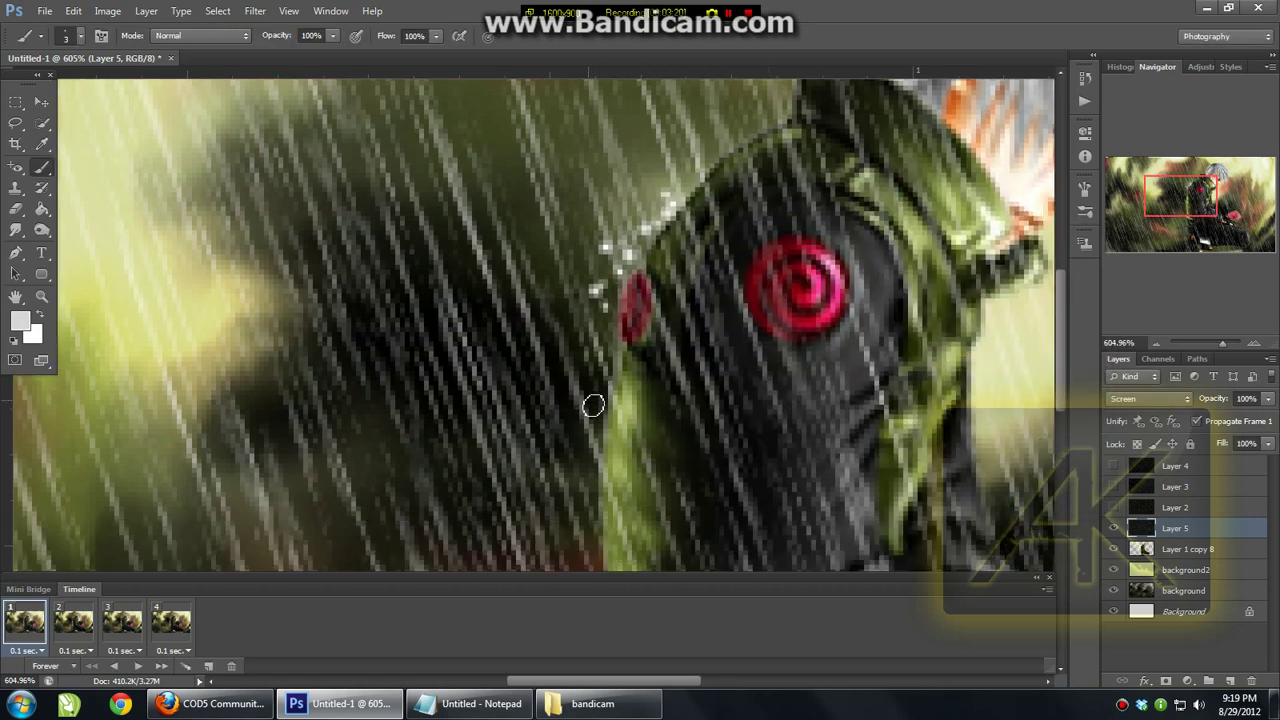
pyautogui.click(597, 442)
pyautogui.click(595, 372)
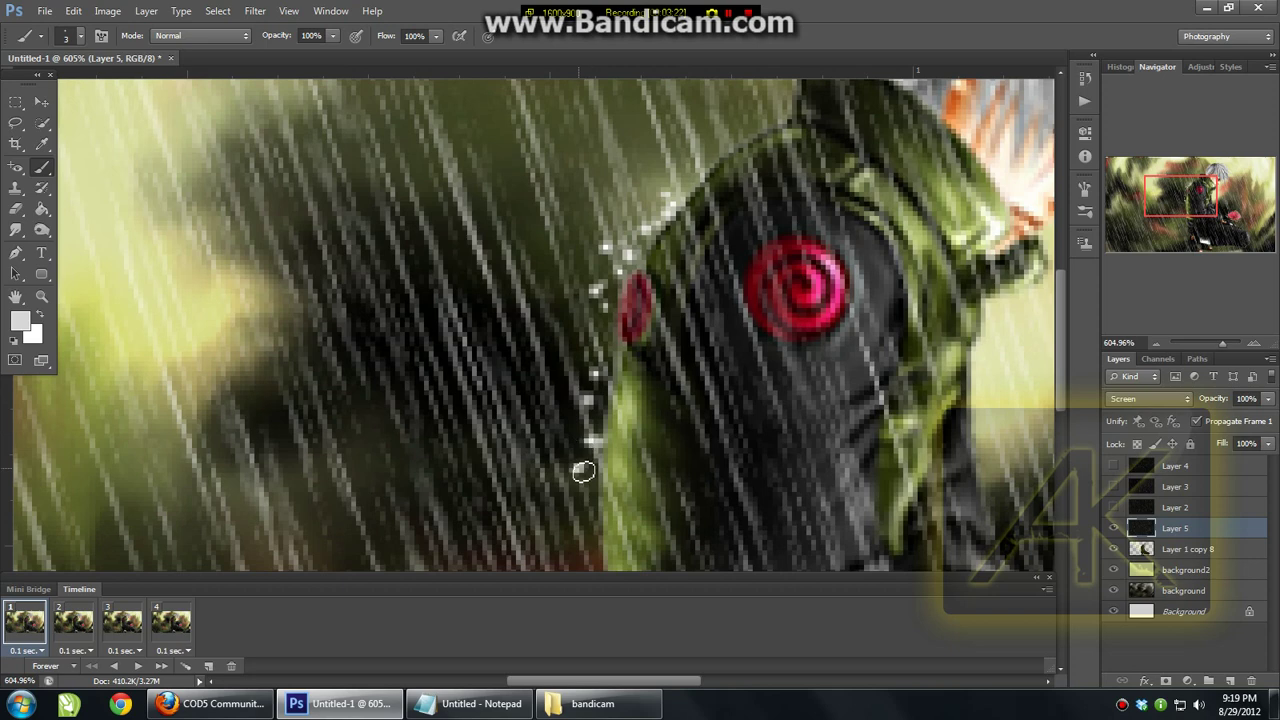
pyautogui.click(586, 426)
# Step: Paint a cluster of water drops behind the green jacket's lower edge on Layer 5
pyautogui.scroll(-4, 590, 430)
pyautogui.scroll(-1, 593, 430)
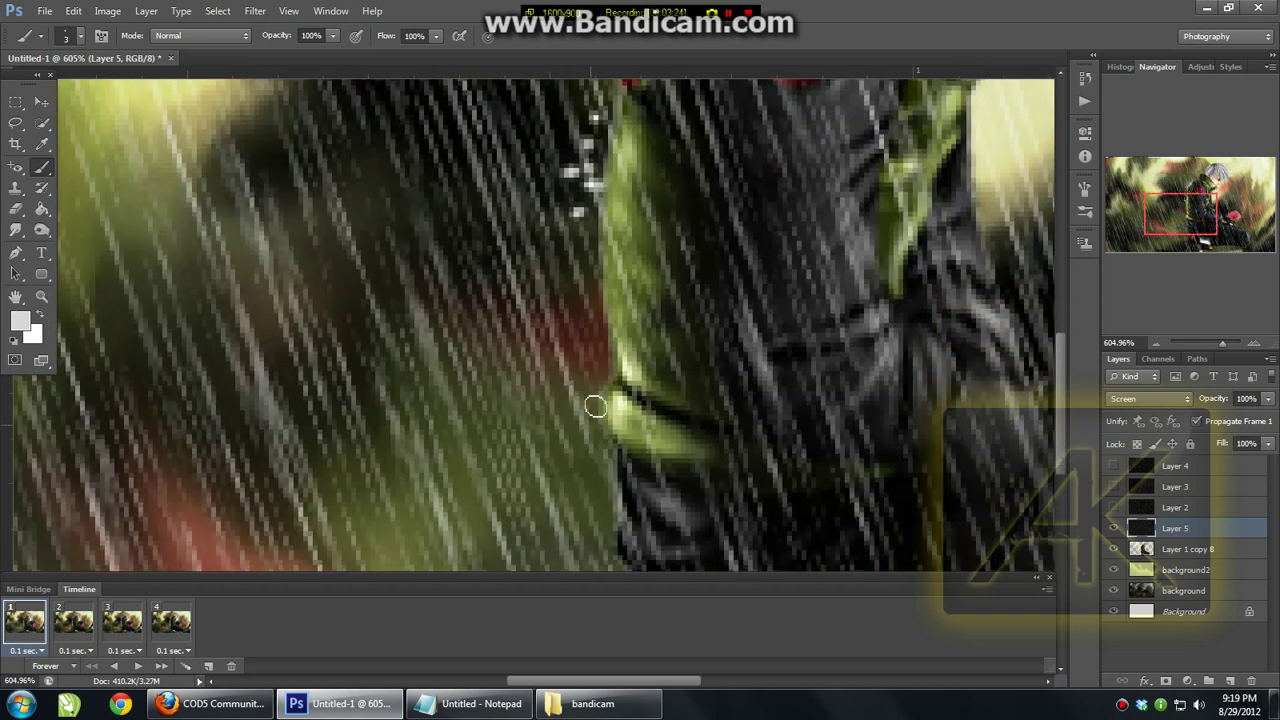
pyautogui.click(594, 358)
pyautogui.click(584, 385)
pyautogui.click(585, 422)
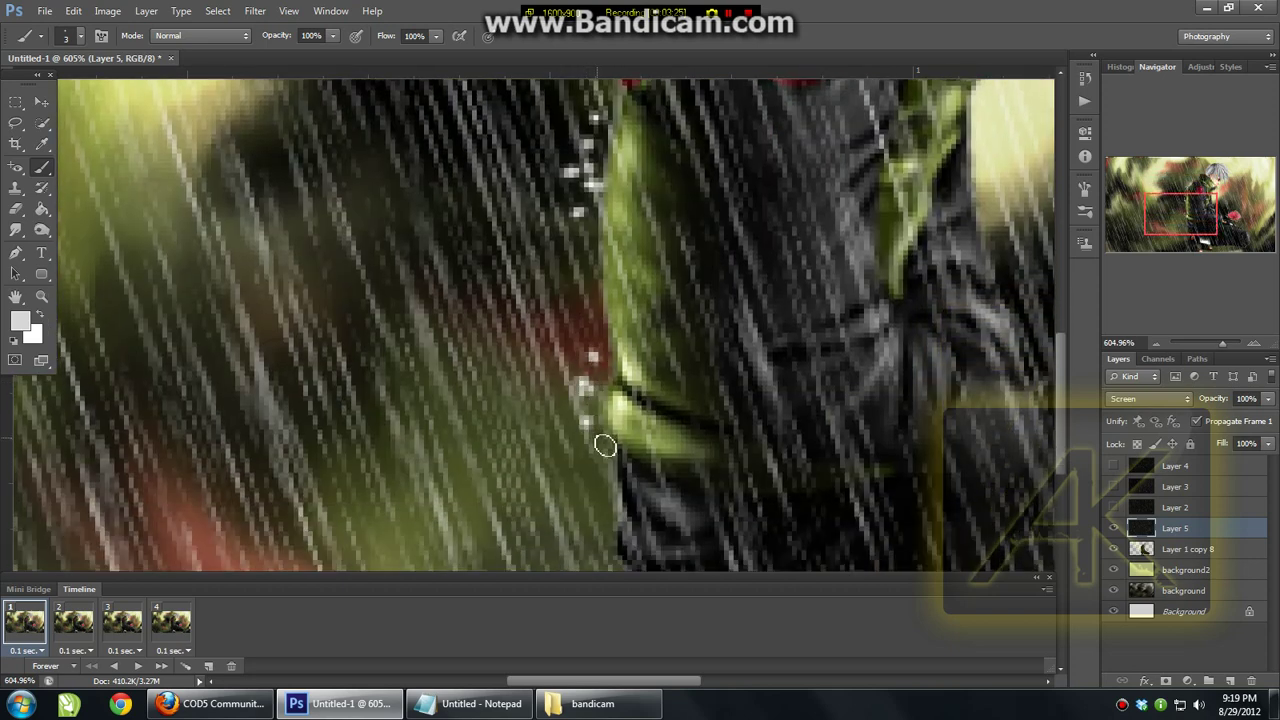
pyautogui.click(599, 441)
pyautogui.click(593, 475)
pyautogui.moveTo(574, 450)
pyautogui.mouseDown()
pyautogui.moveTo(560, 408)
pyautogui.moveTo(584, 341)
pyautogui.mouseUp()
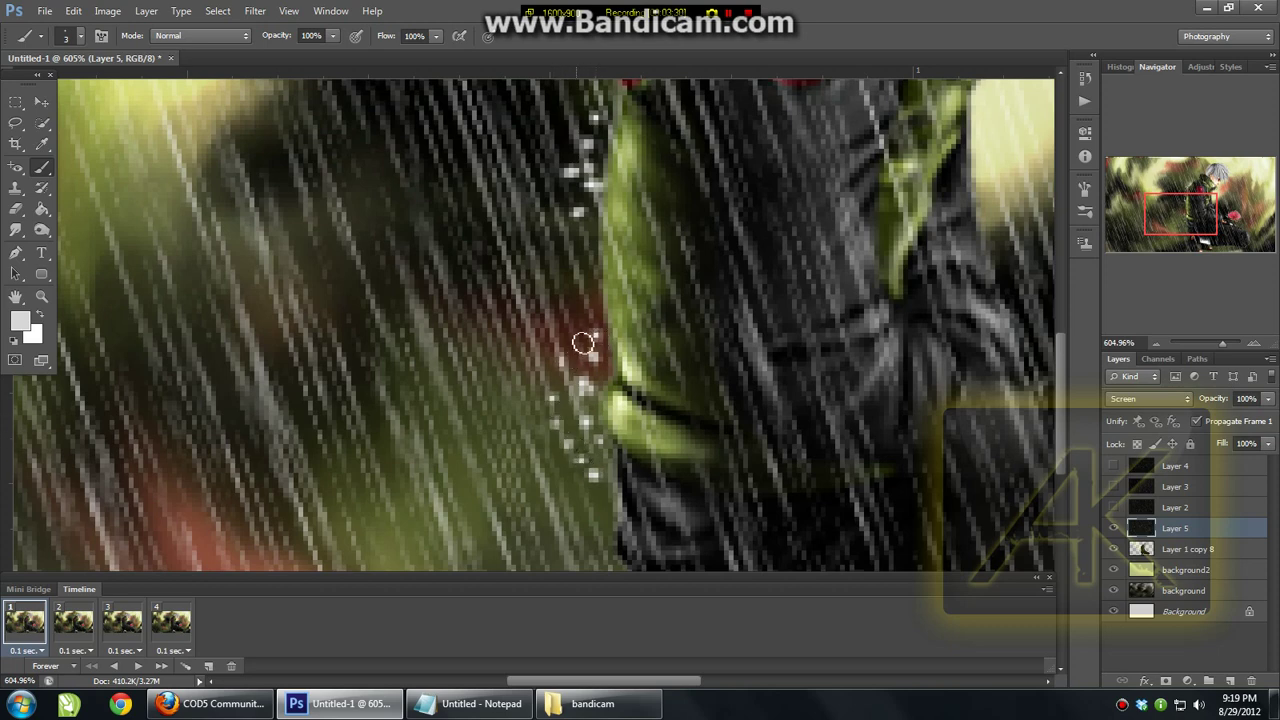
pyautogui.moveTo(583, 343); pyautogui.dragTo(547, 354)
# Step: Paint water drops around the orange heel and down the back of the leg to the image's lower edge
pyautogui.scroll(-5, 560, 385)
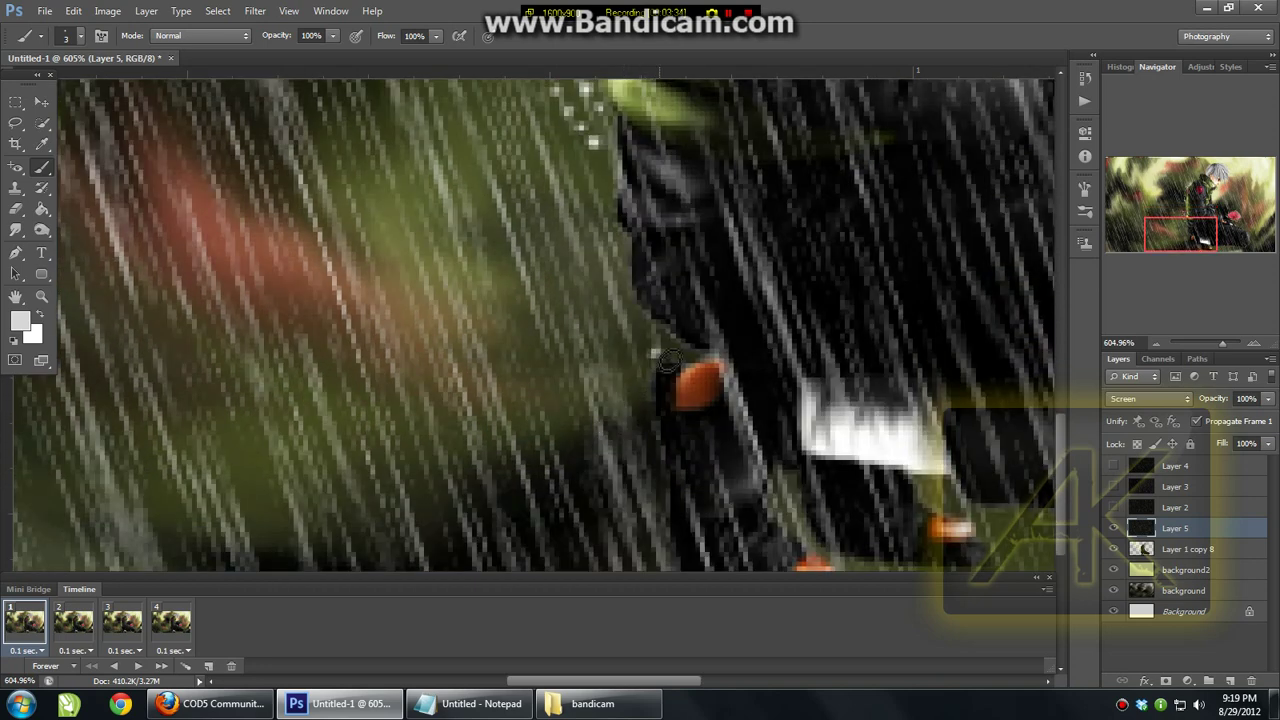
pyautogui.click(657, 350)
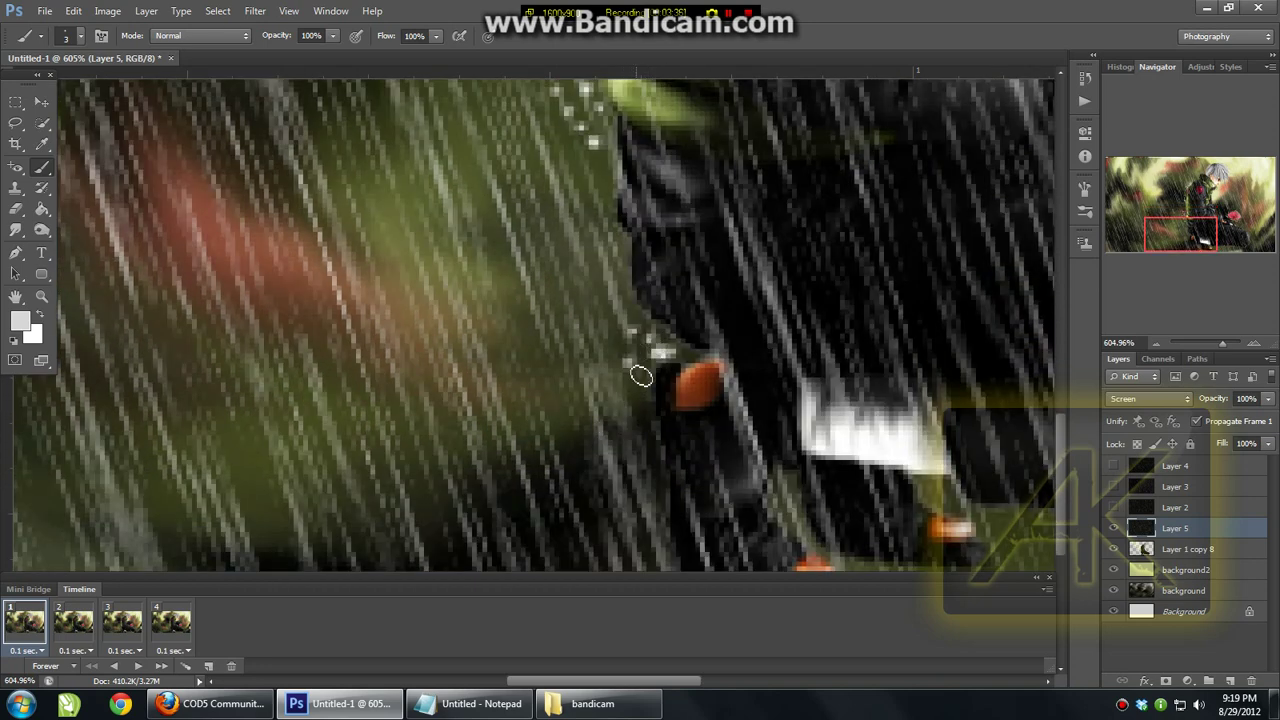
pyautogui.scroll(-1, 641, 376)
pyautogui.moveTo(634, 383)
pyautogui.mouseDown()
pyautogui.moveTo(649, 391)
pyautogui.moveTo(634, 486)
pyautogui.mouseUp()
pyautogui.scroll(-1, 651, 508)
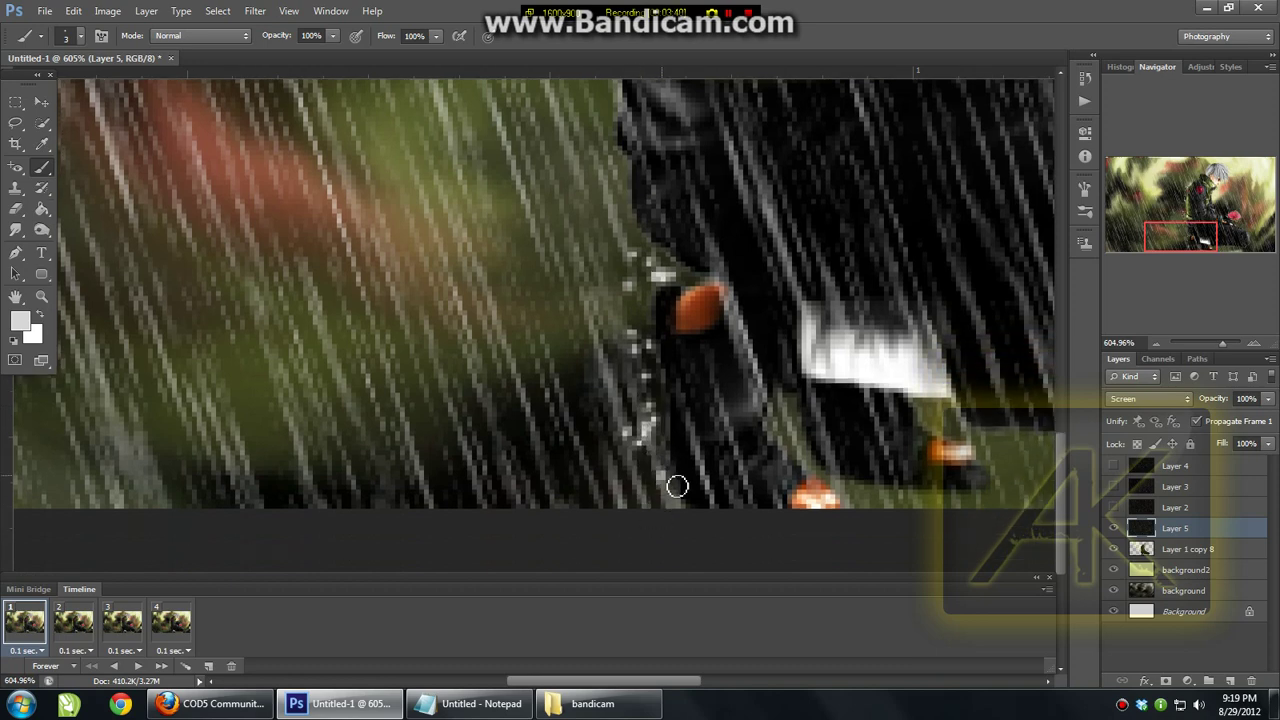
# Step: Add water drops along the character's dark clothing between the green jacket edge and the orange heel
pyautogui.scroll(4, 677, 486)
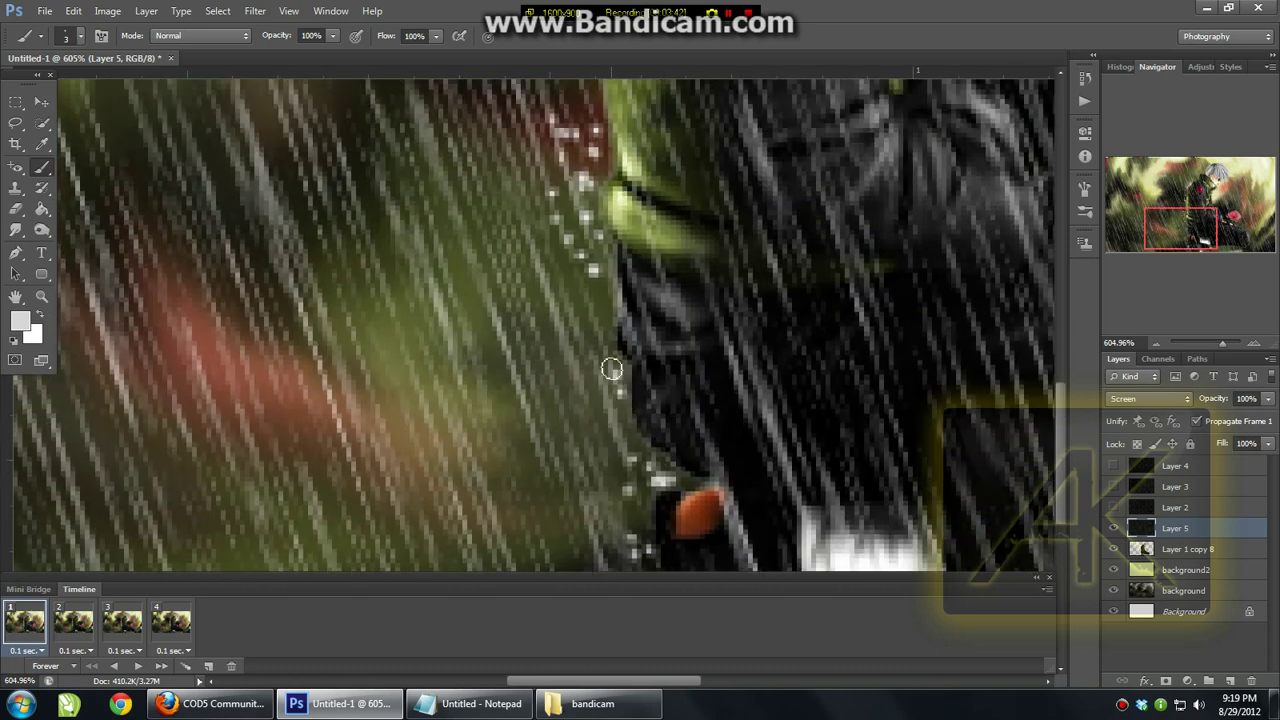
pyautogui.moveTo(611, 369); pyautogui.dragTo(600, 331)
pyautogui.scroll(6, 608, 423)
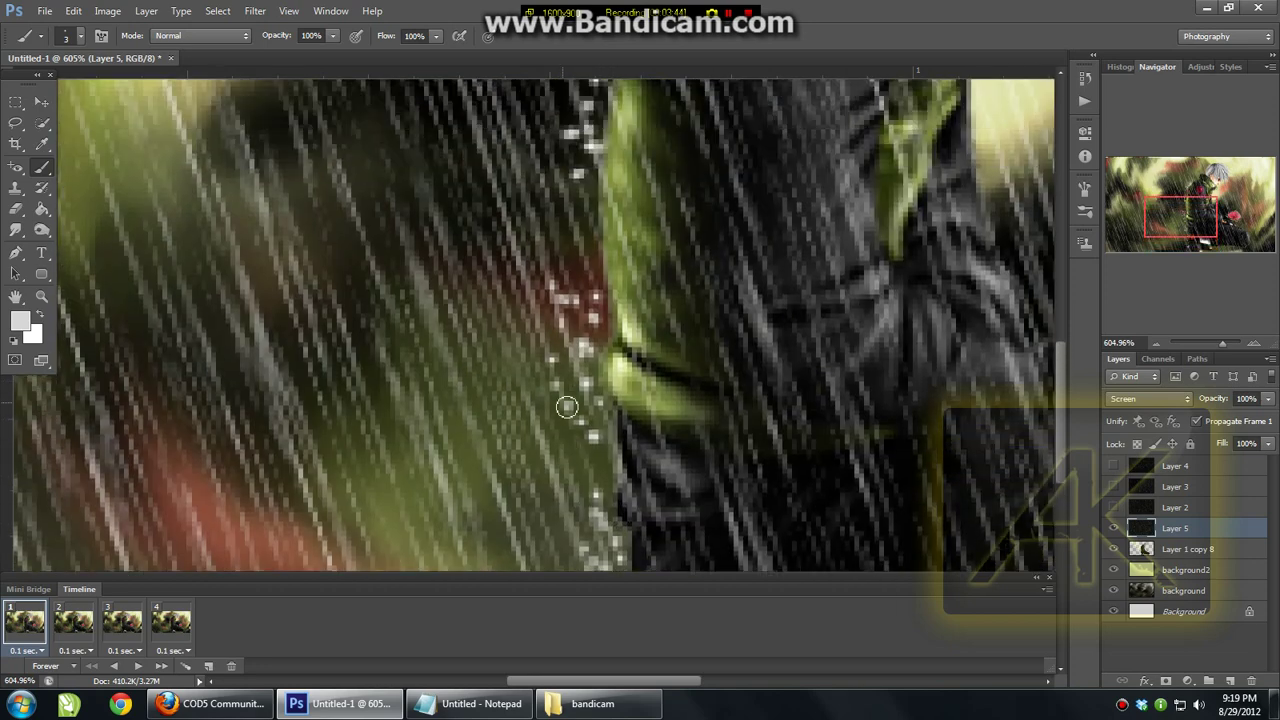
# Step: Paint water drops along the upper back edge of the green jacket's shoulder, up toward the collar, on Layer 5
pyautogui.scroll(5, 614, 371)
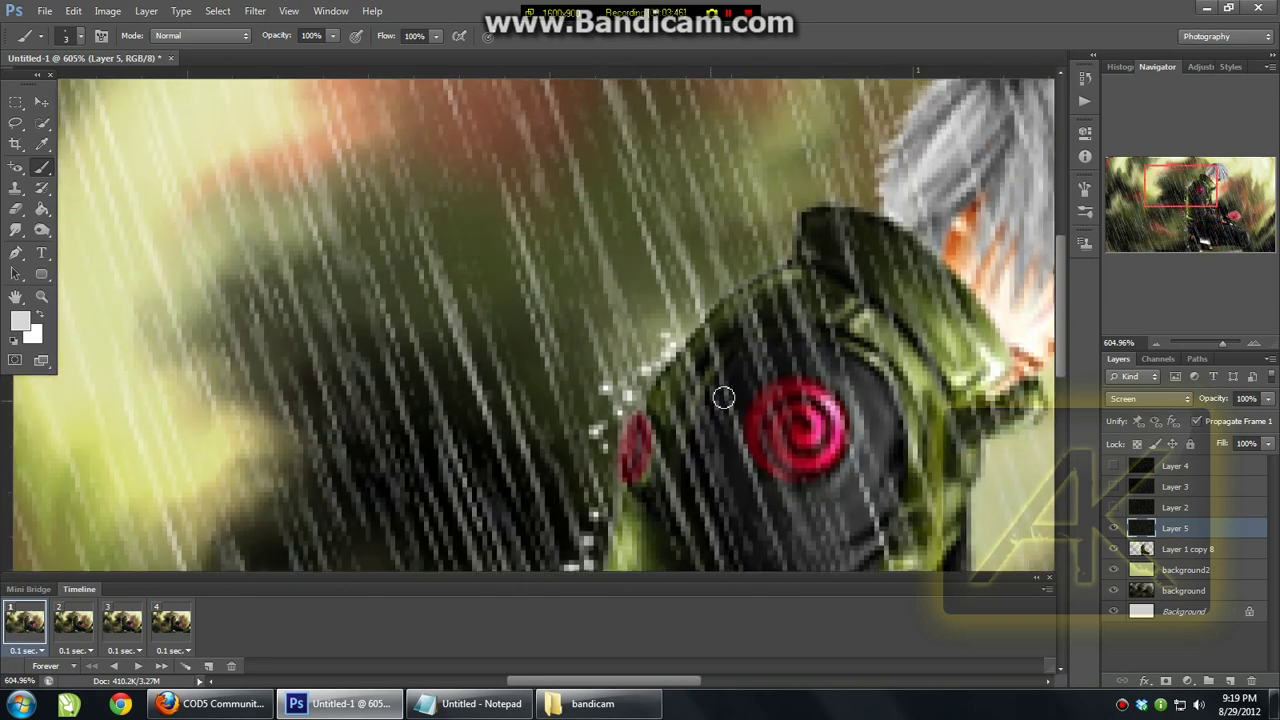
pyautogui.click(738, 287)
pyautogui.click(710, 278)
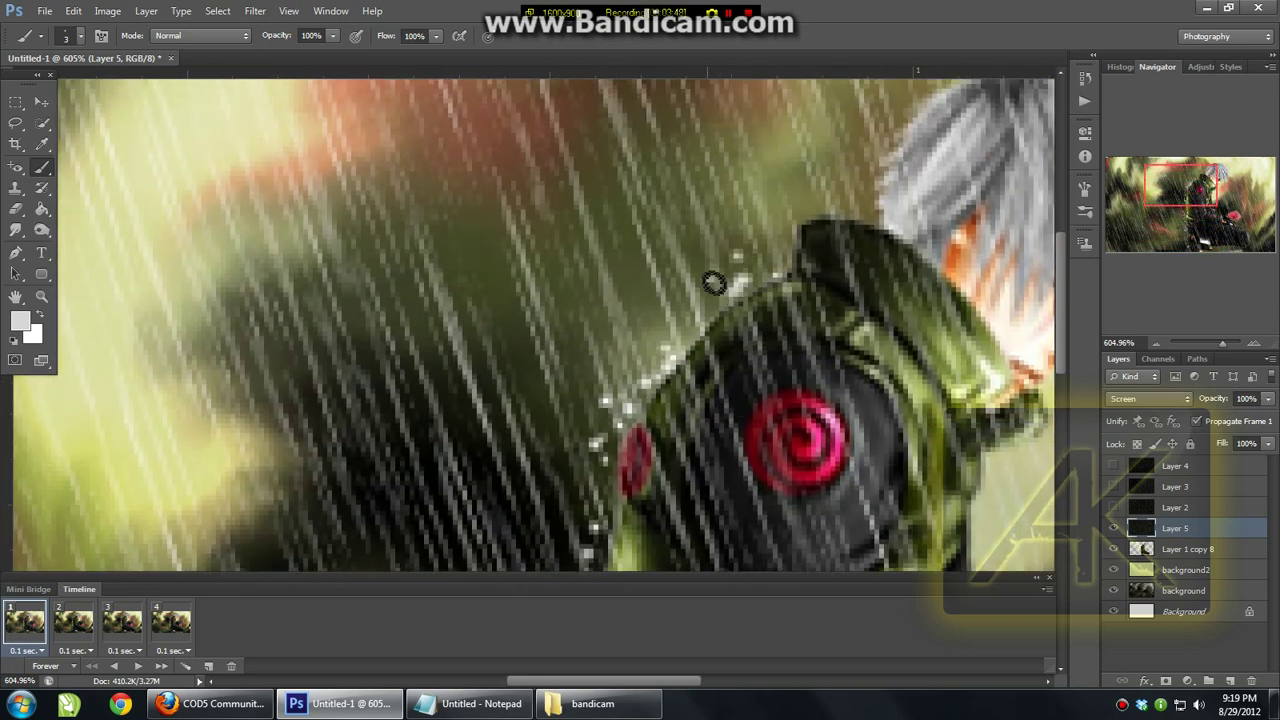
pyautogui.click(762, 258)
pyautogui.click(757, 245)
# Step: Dab a cluster of water drops around the upper back of the character's gray hair on Layer 5
pyautogui.scroll(3, 733, 237)
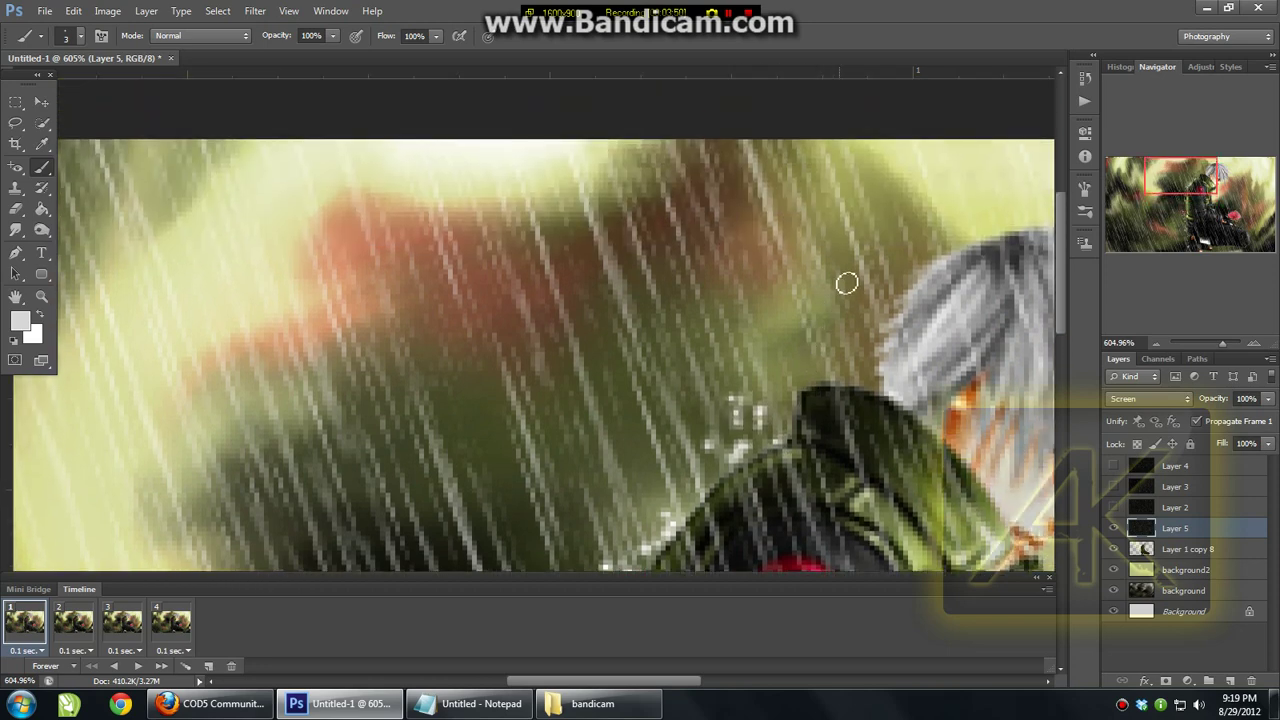
pyautogui.click(1178, 180)
pyautogui.moveTo(1178, 180); pyautogui.dragTo(1198, 181)
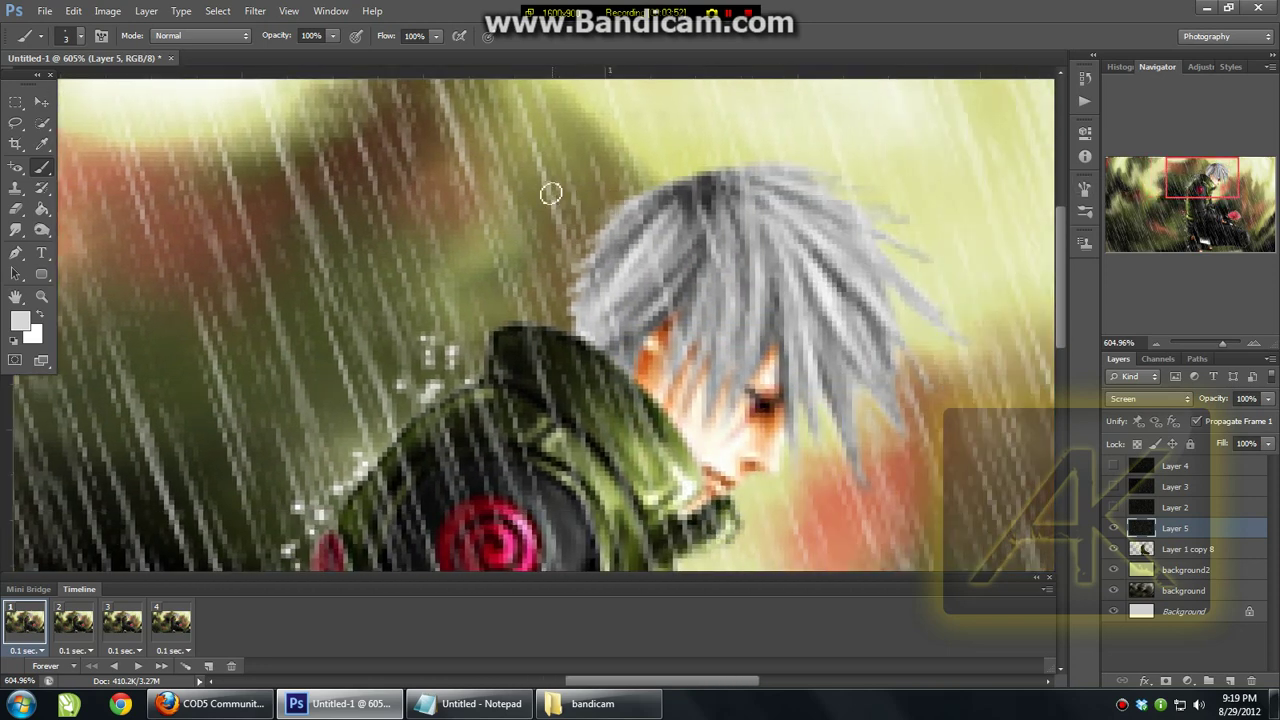
pyautogui.click(626, 157)
pyautogui.click(599, 167)
pyautogui.click(599, 188)
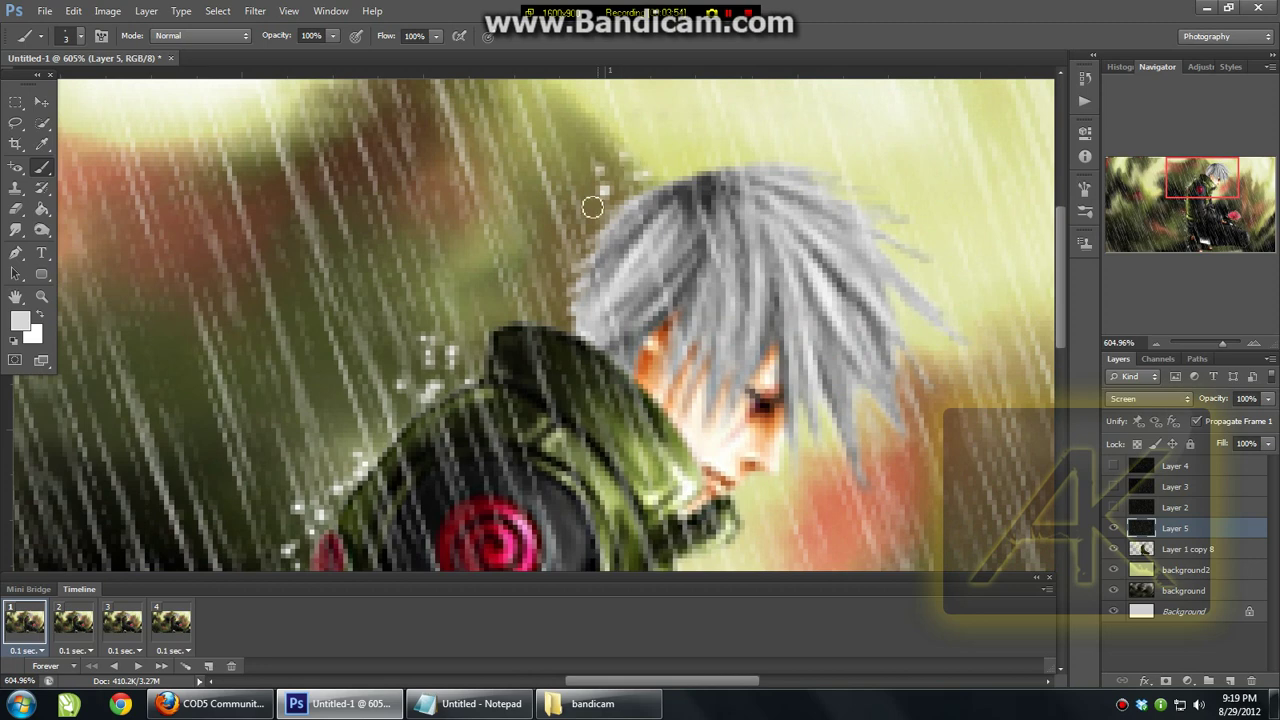
pyautogui.click(567, 214)
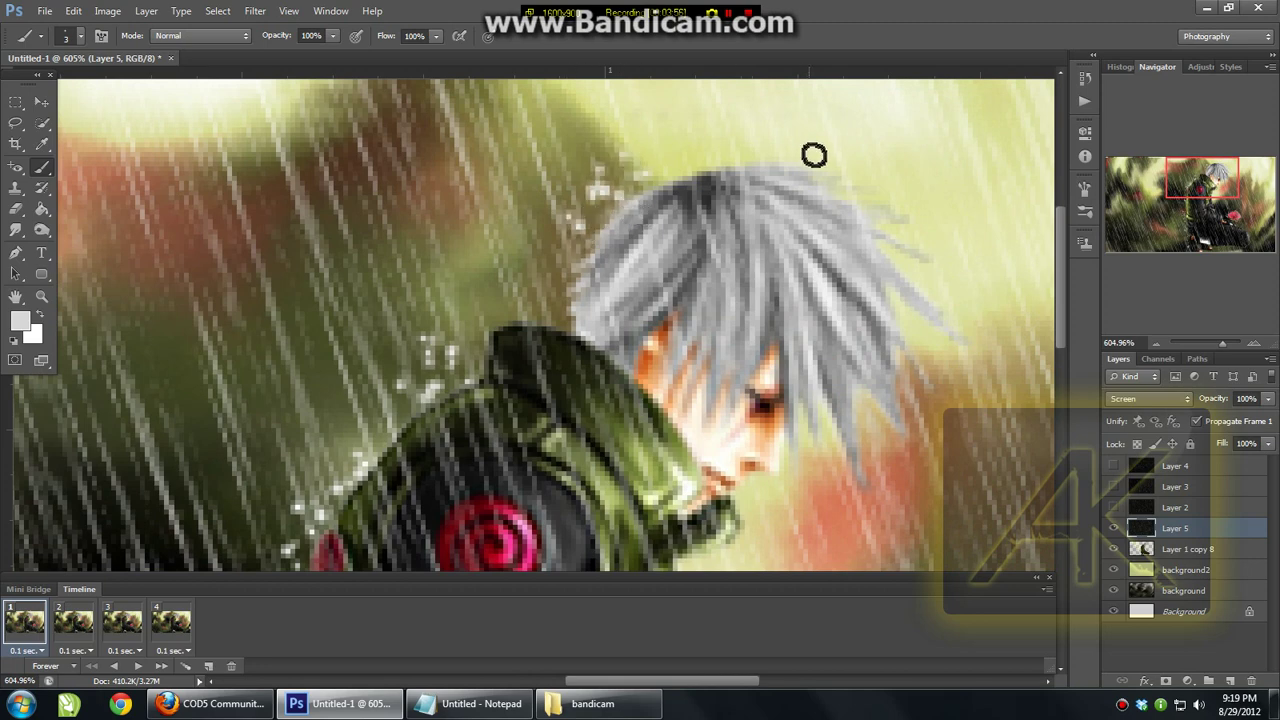
# Step: Add water drops above the crown of the head and along the upper front strands of hair
pyautogui.click(838, 122)
pyautogui.click(815, 132)
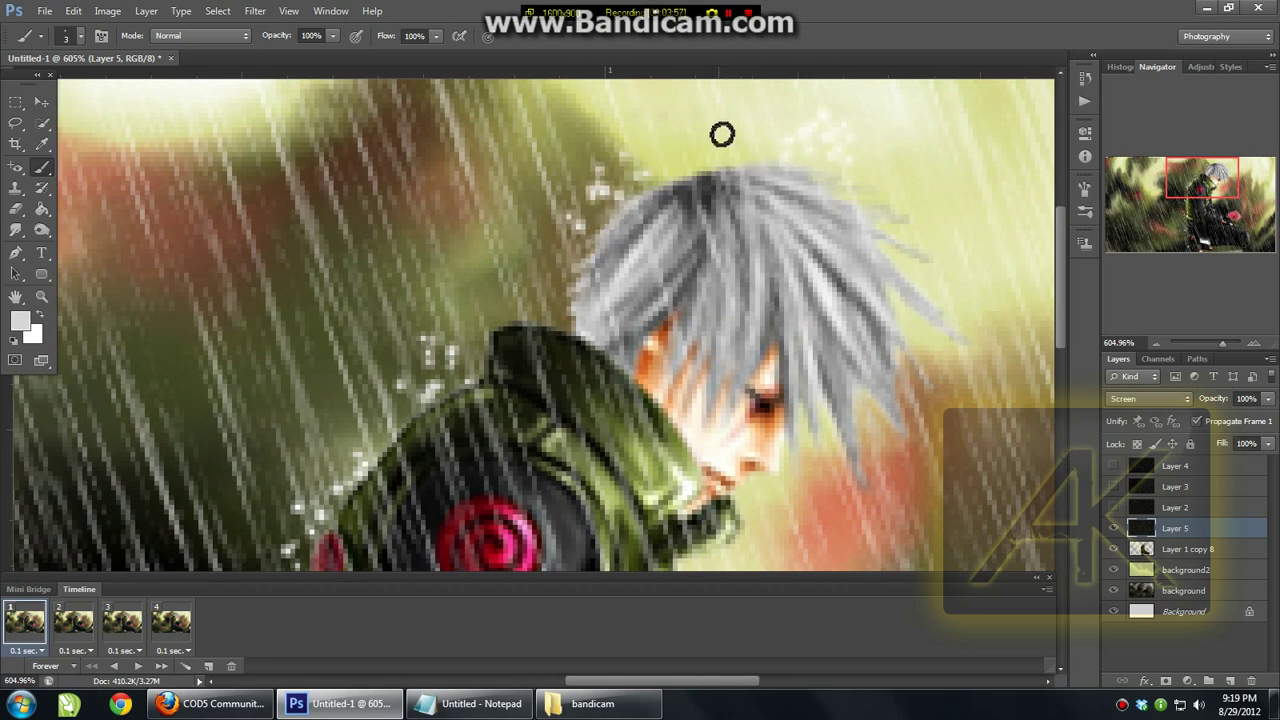
pyautogui.scroll(-3, 770, 410)
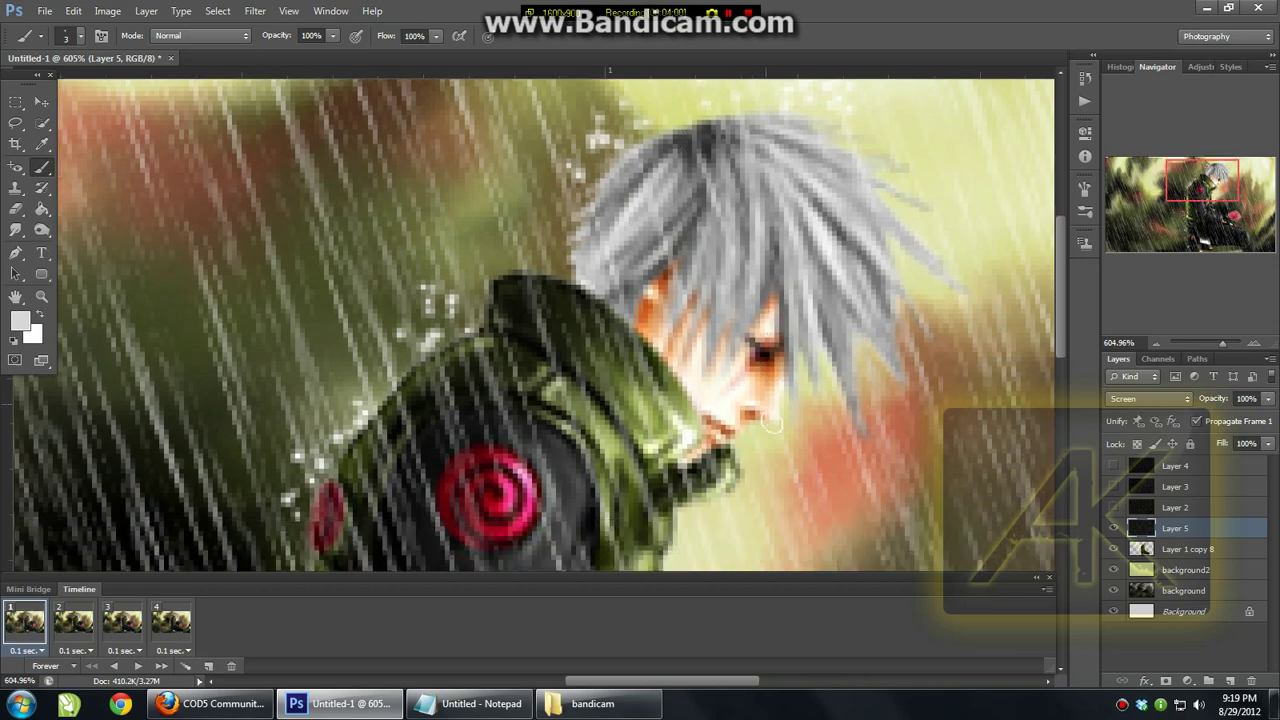
pyautogui.scroll(-3, 773, 422)
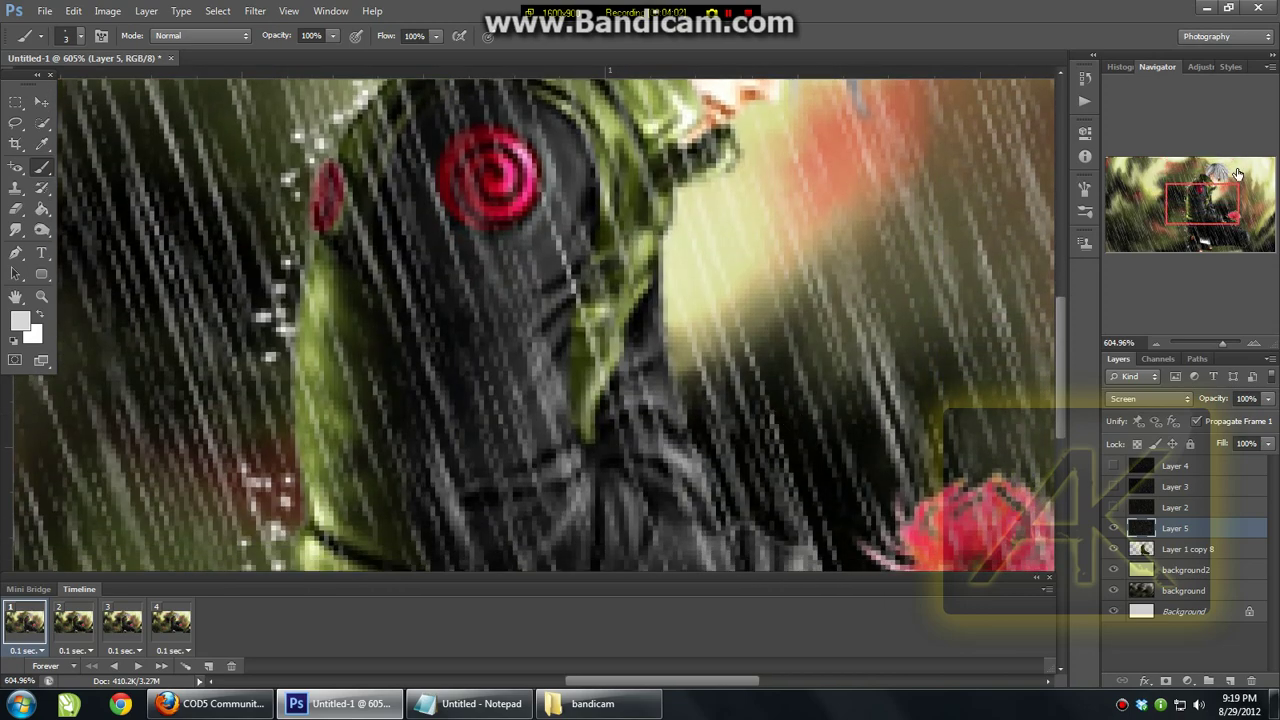
pyautogui.click(1237, 175)
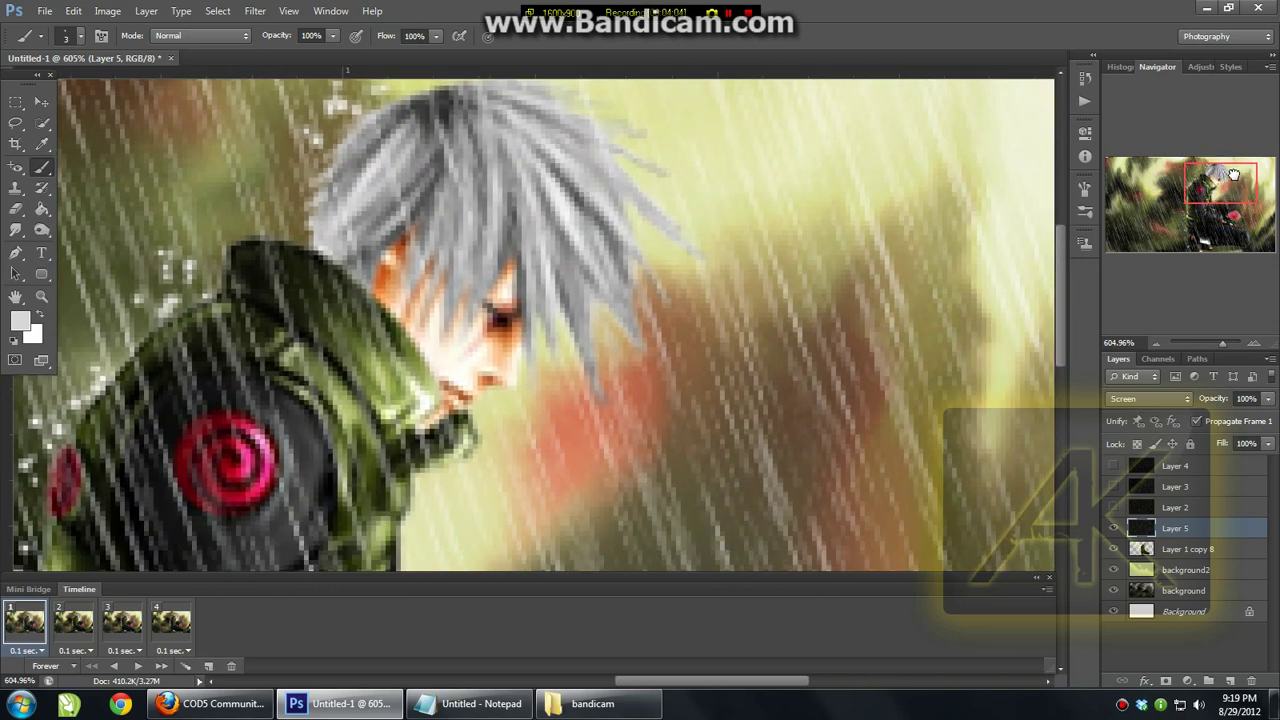
pyautogui.moveTo(1234, 175); pyautogui.dragTo(1232, 167)
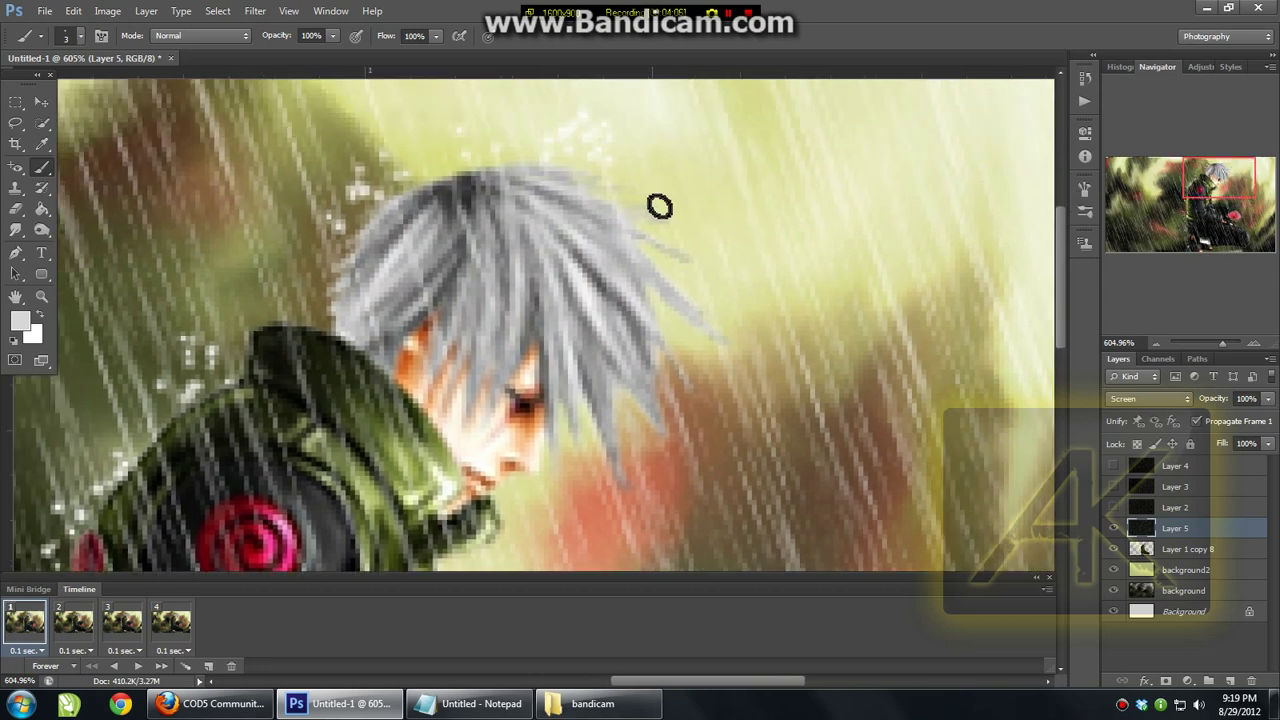
pyautogui.moveTo(666, 200); pyautogui.dragTo(646, 183)
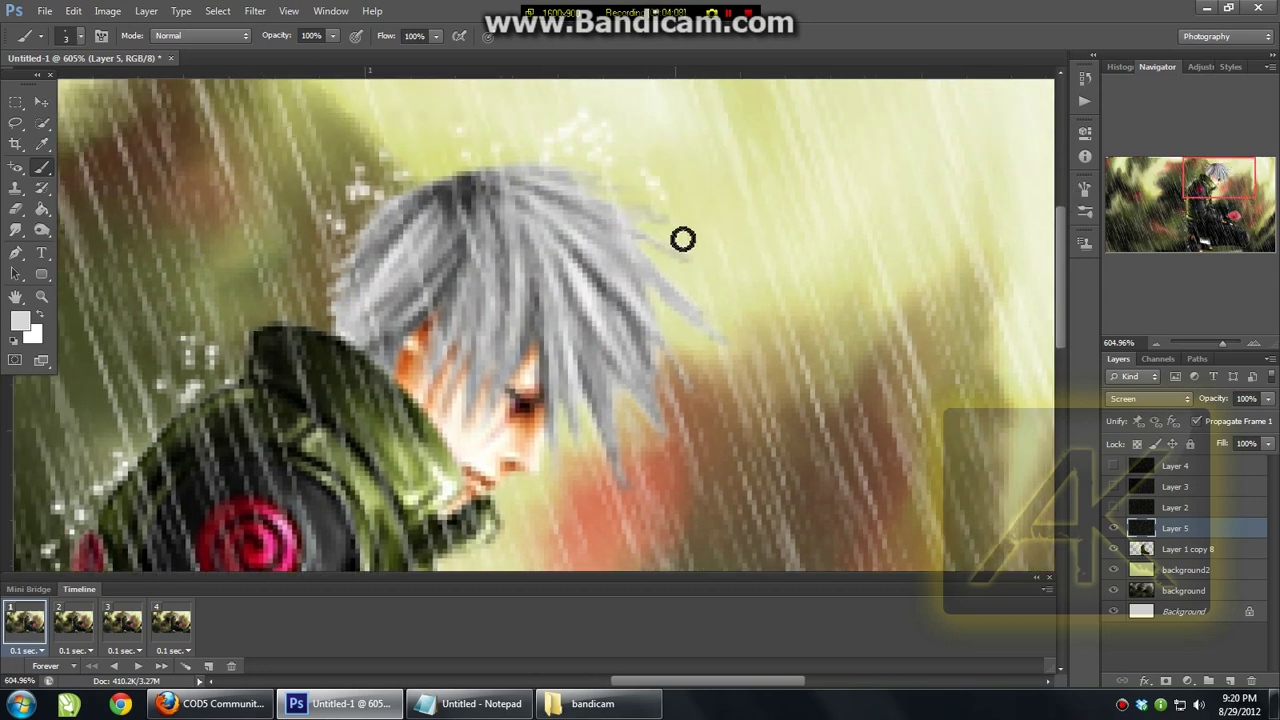
# Step: Dab water drops above the jacket collar behind the neck and beside the lower front hair tips
pyautogui.scroll(-2, 680, 318)
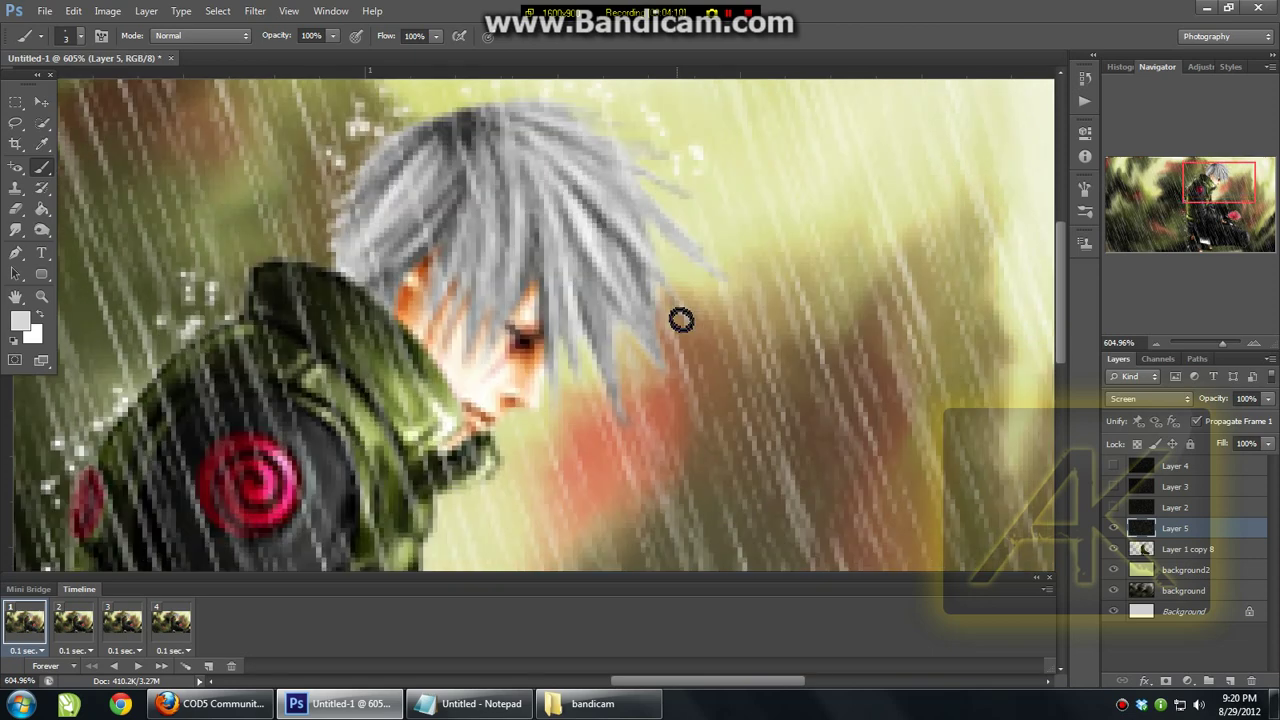
pyautogui.click(290, 232)
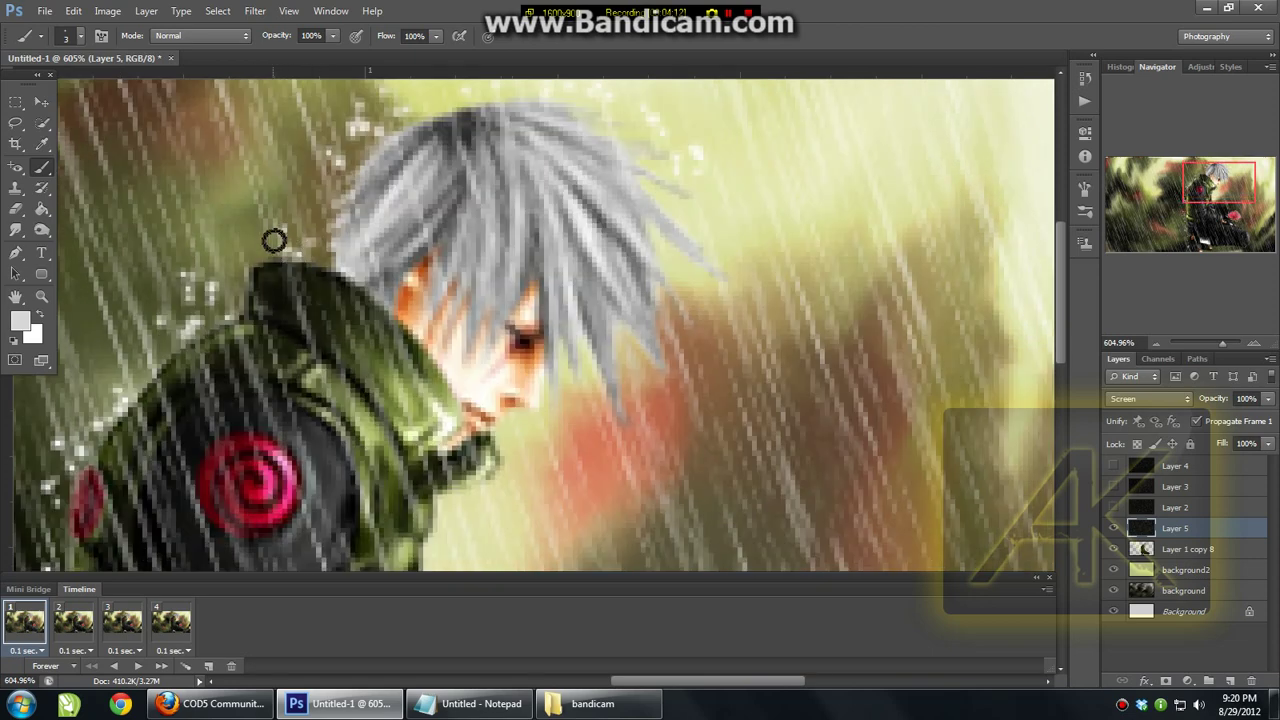
pyautogui.click(262, 241)
pyautogui.moveTo(1203, 218); pyautogui.dragTo(1205, 230)
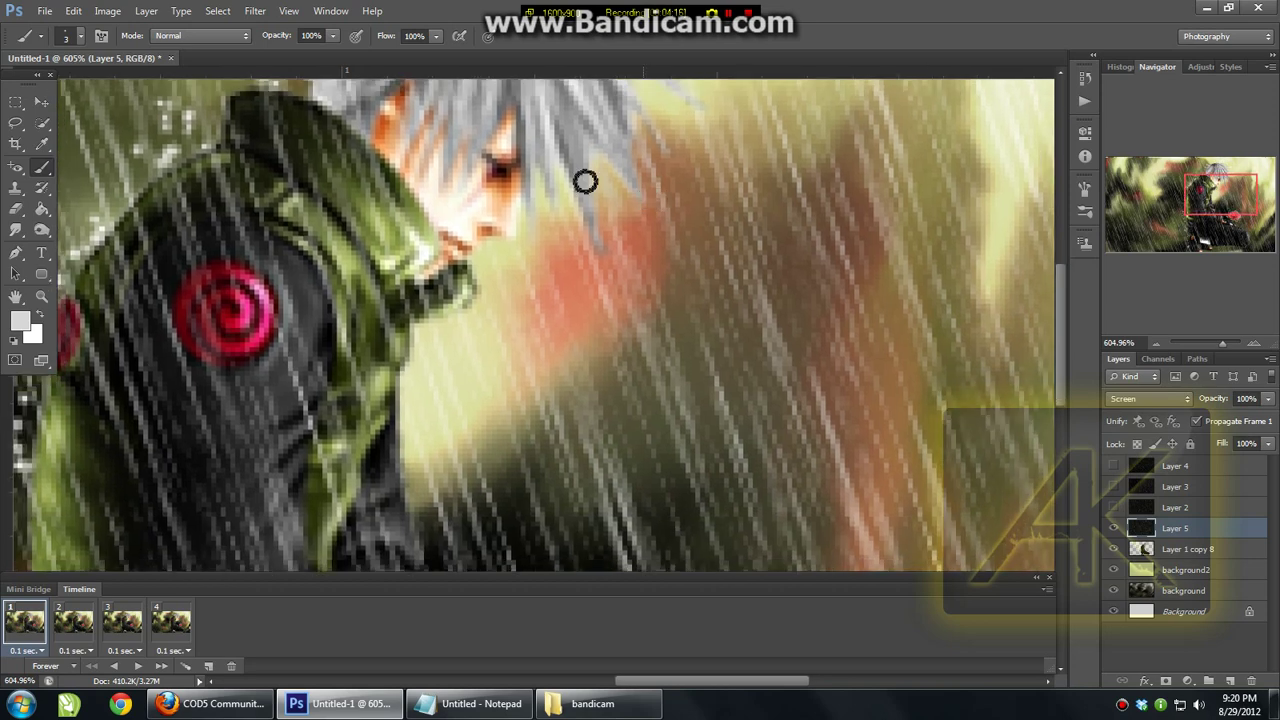
pyautogui.click(662, 114)
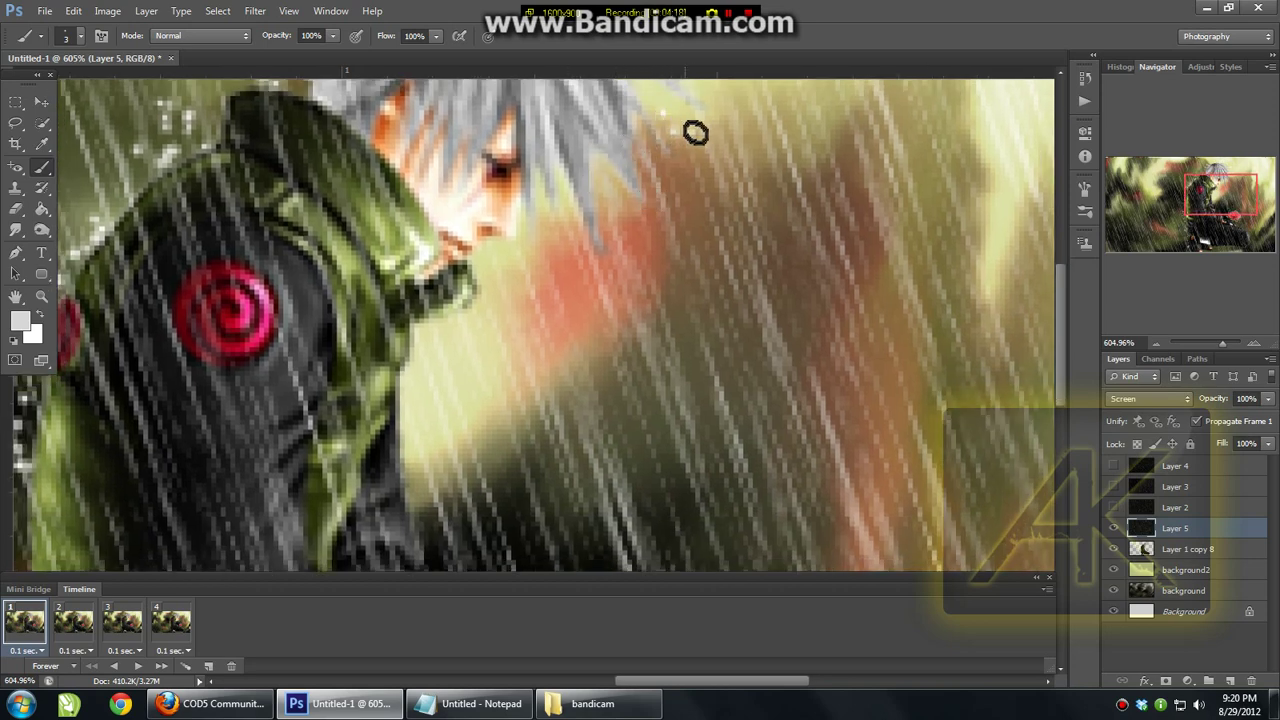
# Step: Paint a few water drops beside the pink flower's outer petals on Layer 5
pyautogui.scroll(-3, 700, 257)
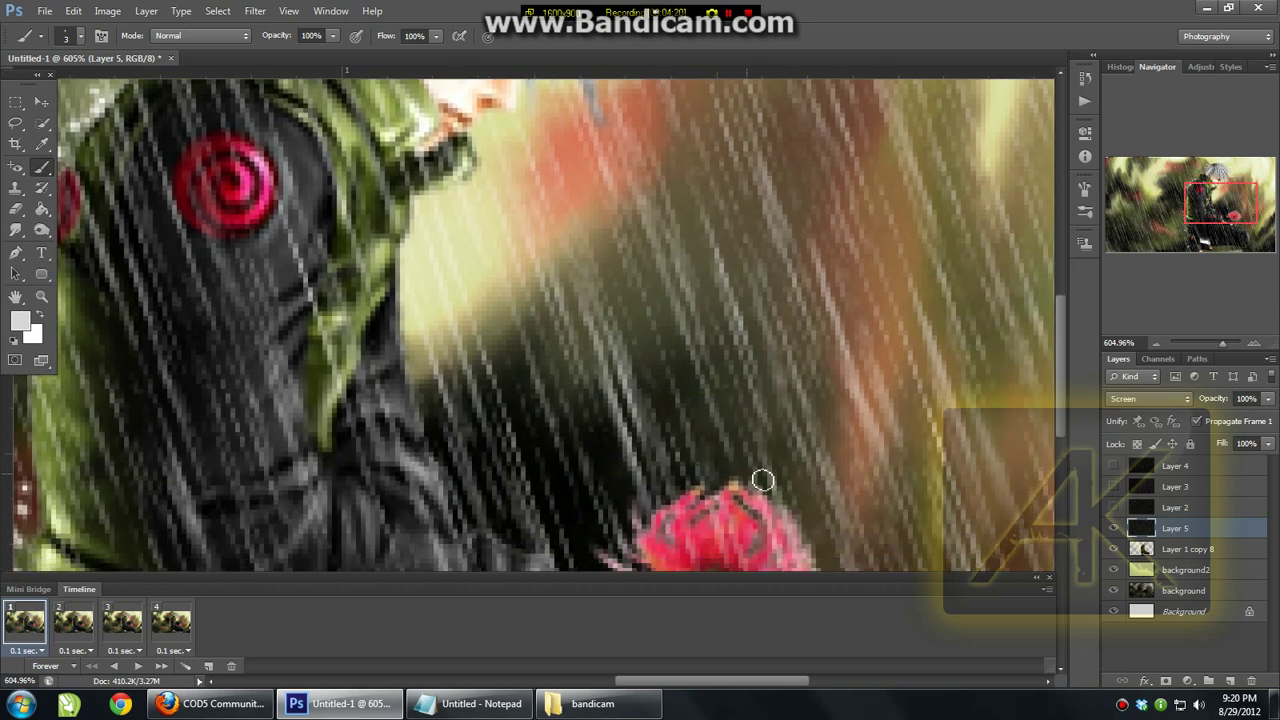
pyautogui.scroll(-4, 815, 507)
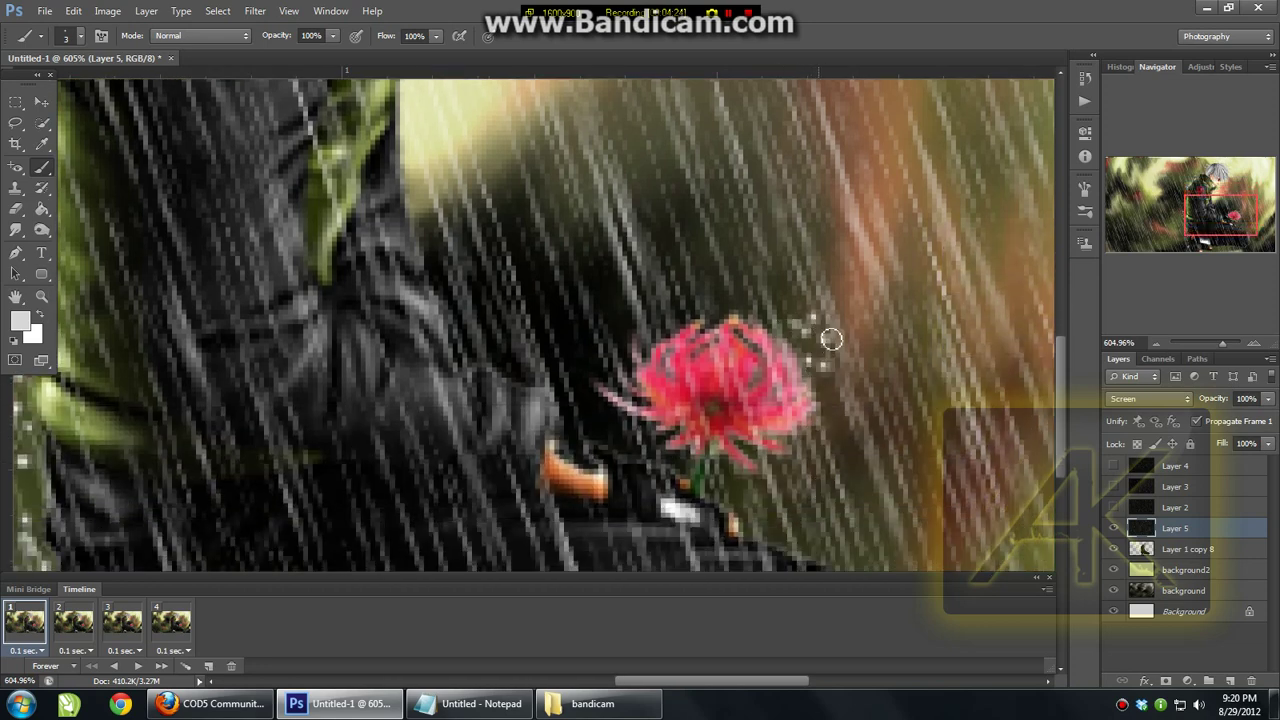
pyautogui.moveTo(1221, 341)
pyautogui.mouseDown()
pyautogui.moveTo(1209, 342)
pyautogui.moveTo(1222, 342)
pyautogui.mouseUp()
# Step: Select animation frame 2, and replace the note in Notepad with "on the next rain layer"
pyautogui.click(73, 622)
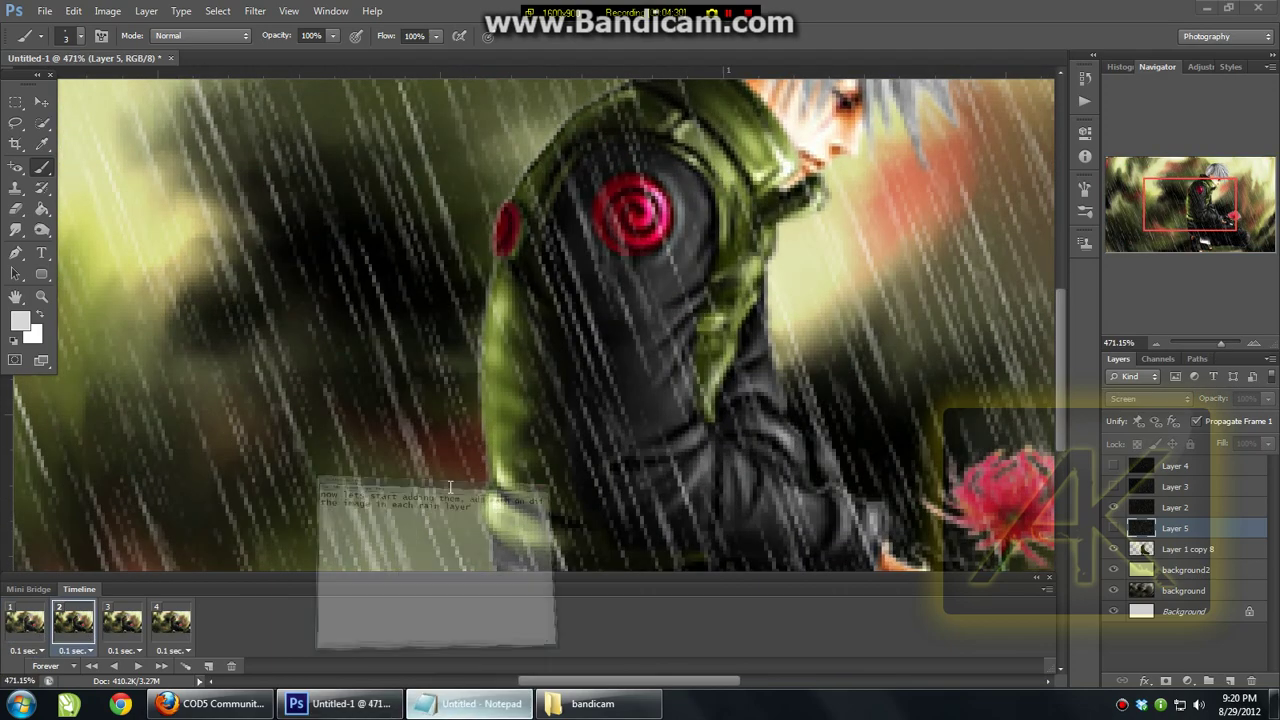
pyautogui.click(471, 703)
pyautogui.moveTo(214, 203); pyautogui.dragTo(87, 180)
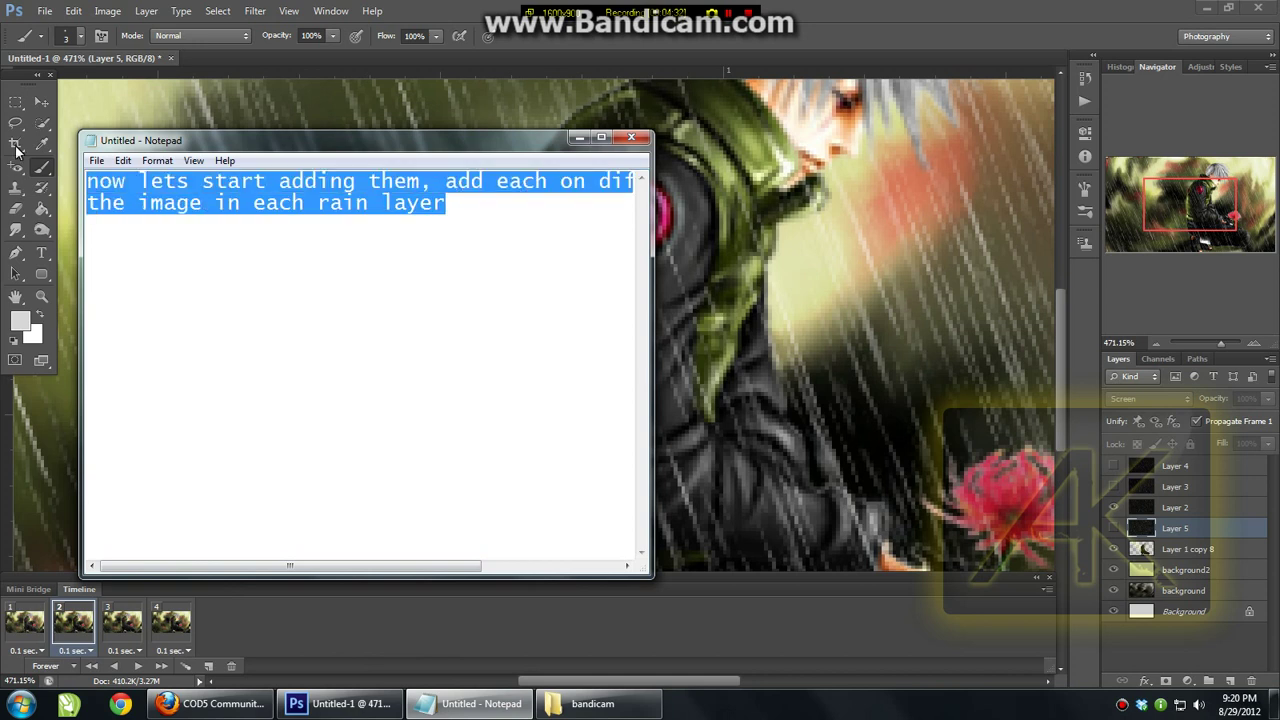
pyautogui.press('BackSpace')
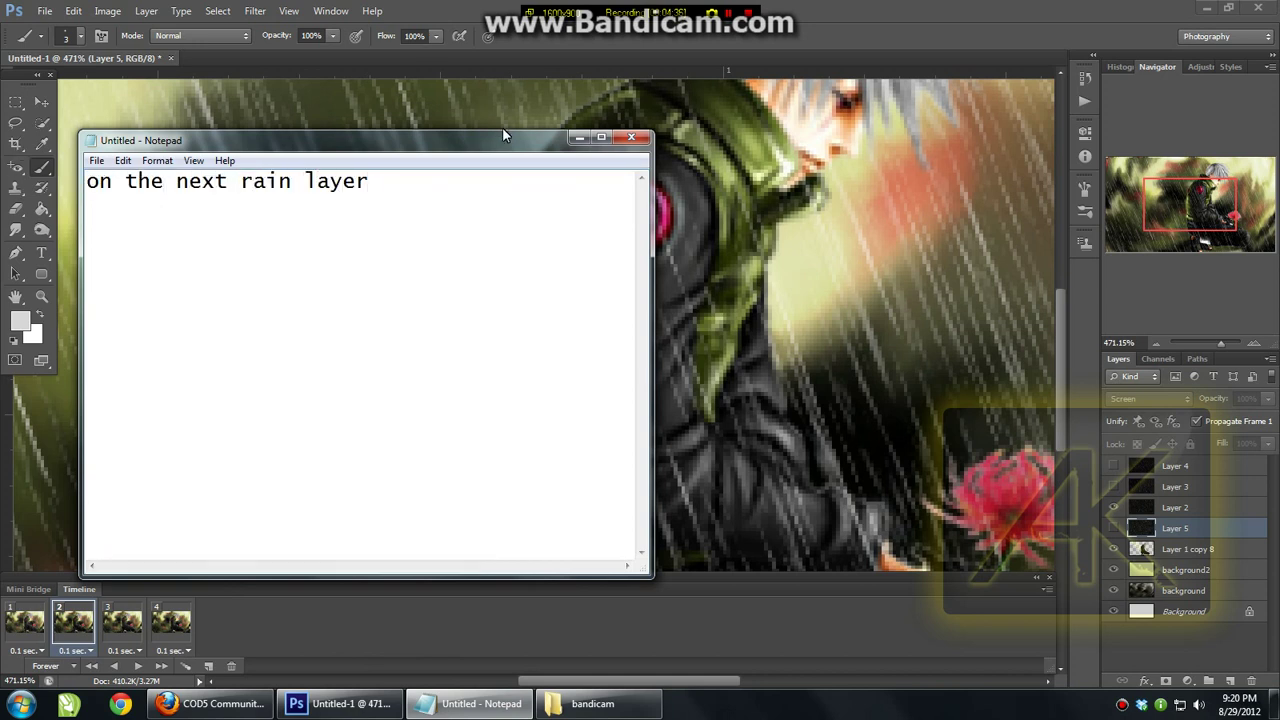
pyautogui.click(578, 137)
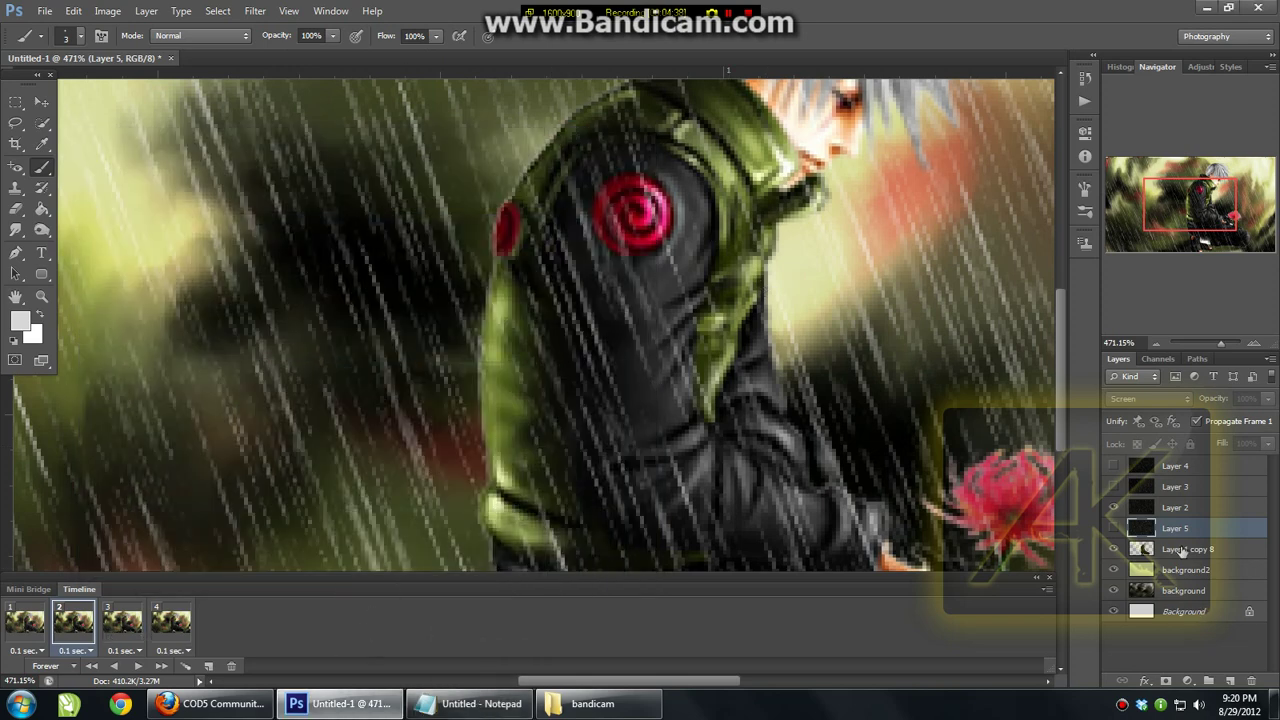
# Step: Make Layer 2 active and scatter water drops behind the lower leg, below the orange heel
pyautogui.click(1169, 511)
pyautogui.scroll(-10, 529, 506)
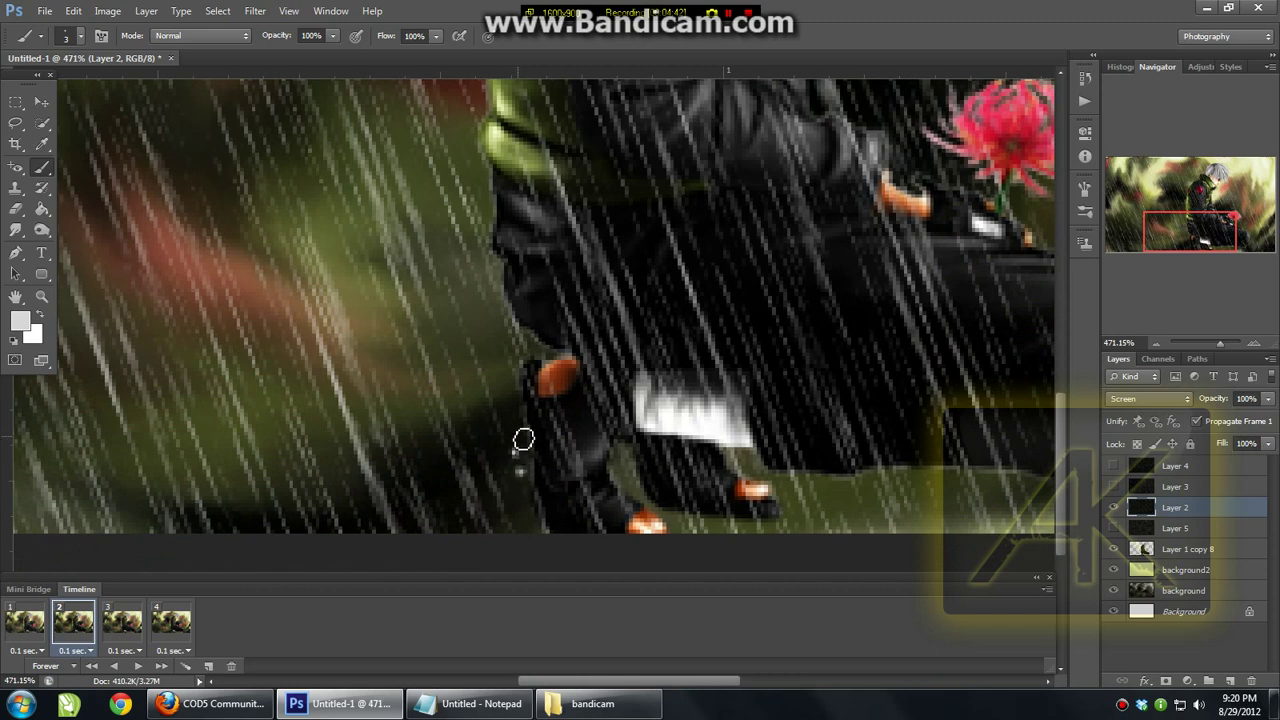
pyautogui.click(514, 424)
pyautogui.click(505, 406)
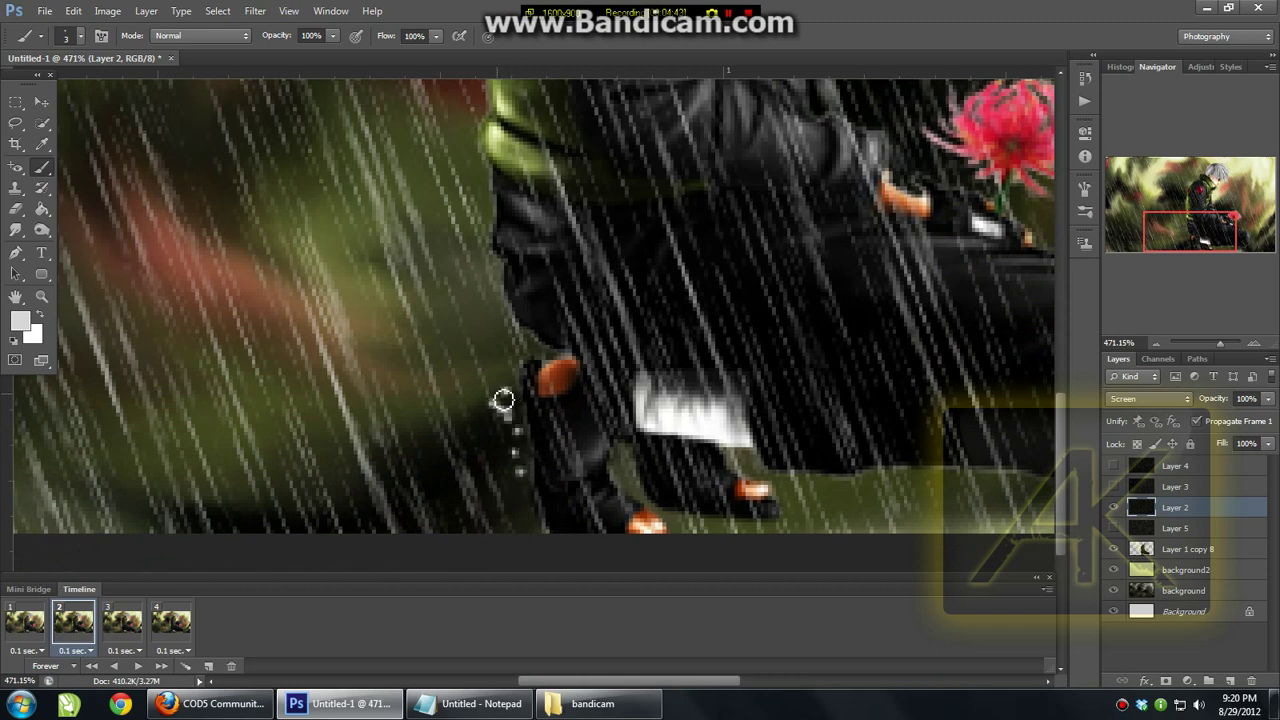
pyautogui.click(506, 485)
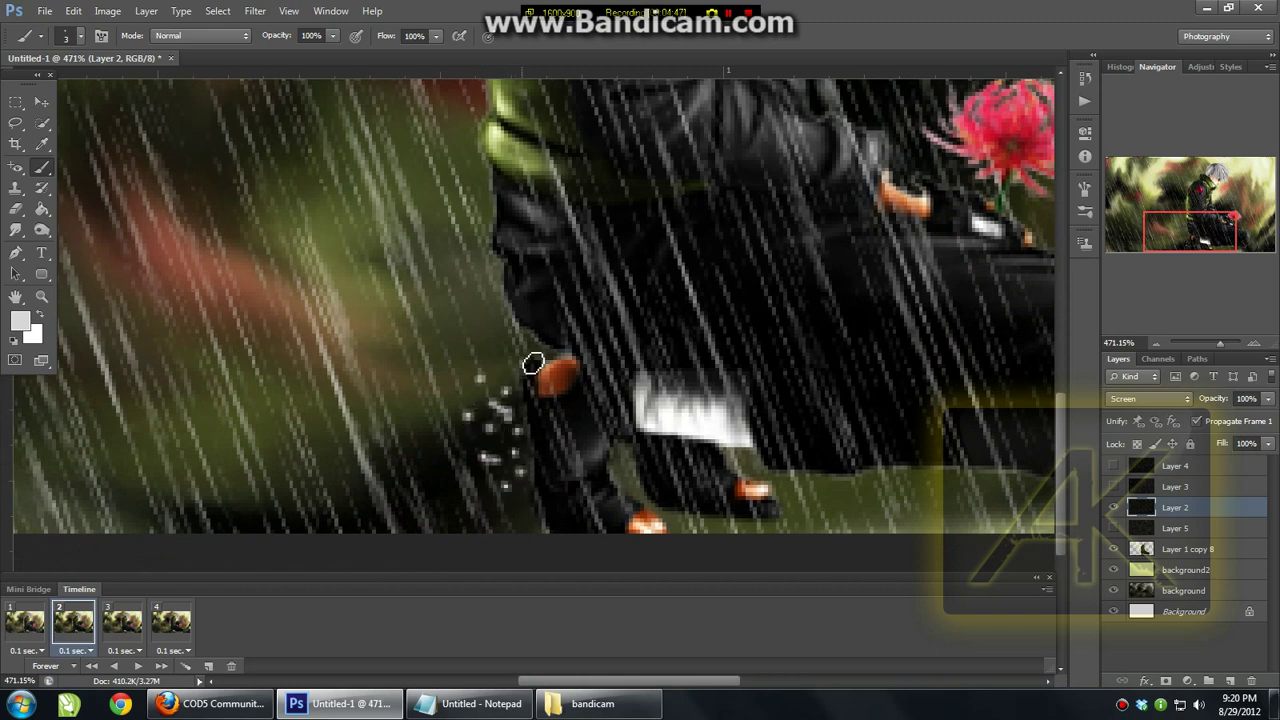
# Step: Paint water drops on Layer 2 behind the dark clothing above the heel and along the green jacket's lower back
pyautogui.scroll(5, 430, 400)
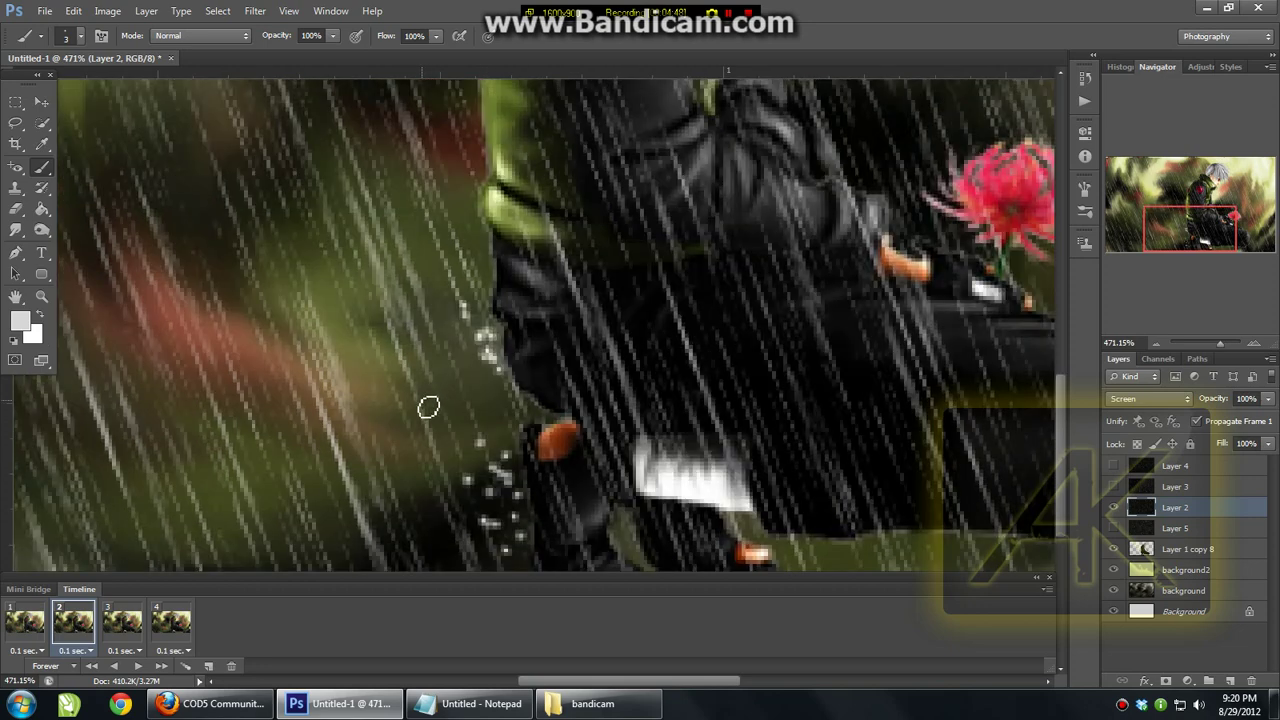
pyautogui.moveTo(479, 287); pyautogui.dragTo(468, 216)
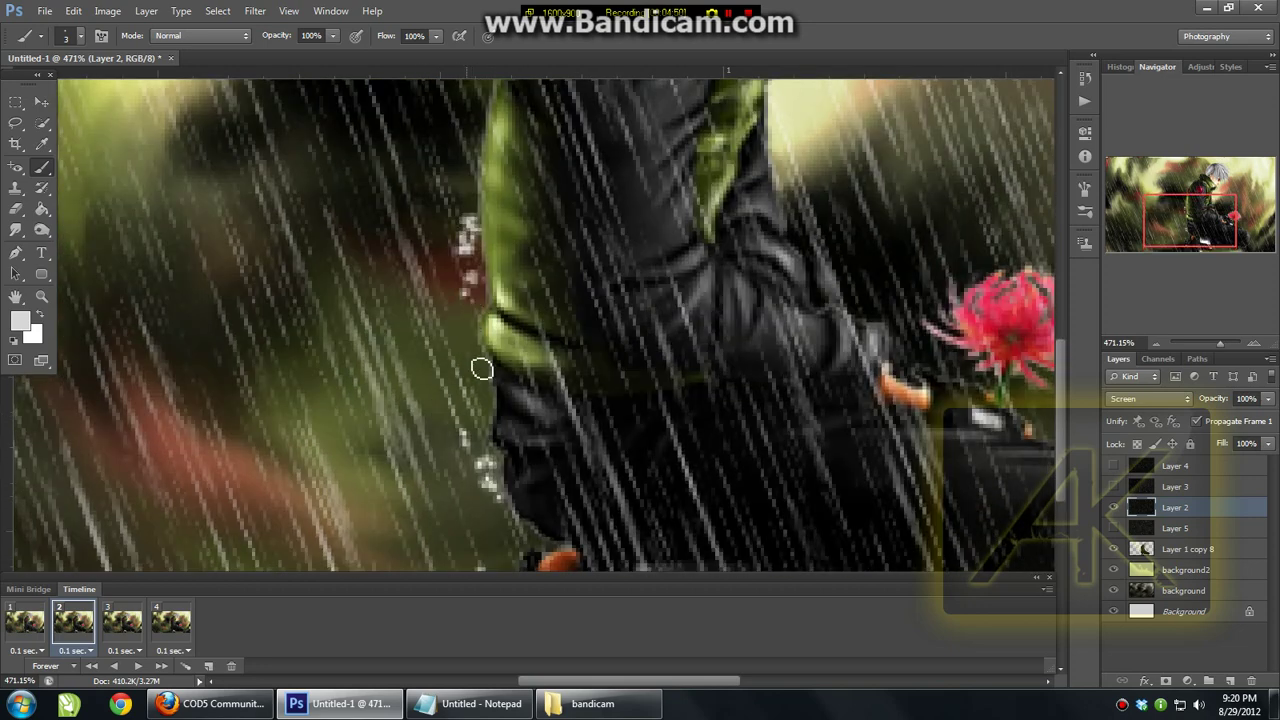
pyautogui.moveTo(490, 402); pyautogui.dragTo(466, 334)
# Step: Add water drops on Layer 2 along the jacket's shoulder, beside the red patch and down the upper sleeve
pyautogui.scroll(5, 391, 391)
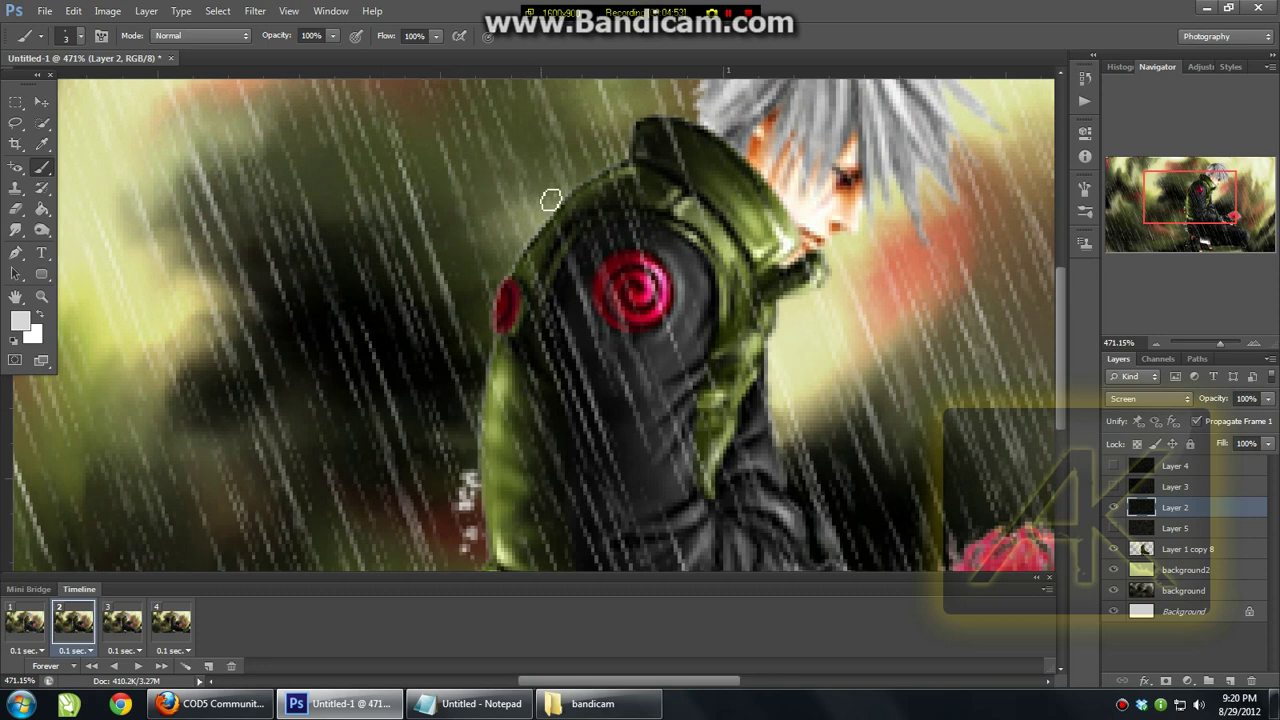
pyautogui.moveTo(551, 200)
pyautogui.mouseDown()
pyautogui.moveTo(580, 171)
pyautogui.moveTo(578, 150)
pyautogui.moveTo(562, 150)
pyautogui.mouseUp()
pyautogui.moveTo(478, 338)
pyautogui.mouseDown()
pyautogui.moveTo(474, 357)
pyautogui.moveTo(488, 315)
pyautogui.moveTo(471, 406)
pyautogui.moveTo(471, 386)
pyautogui.mouseUp()
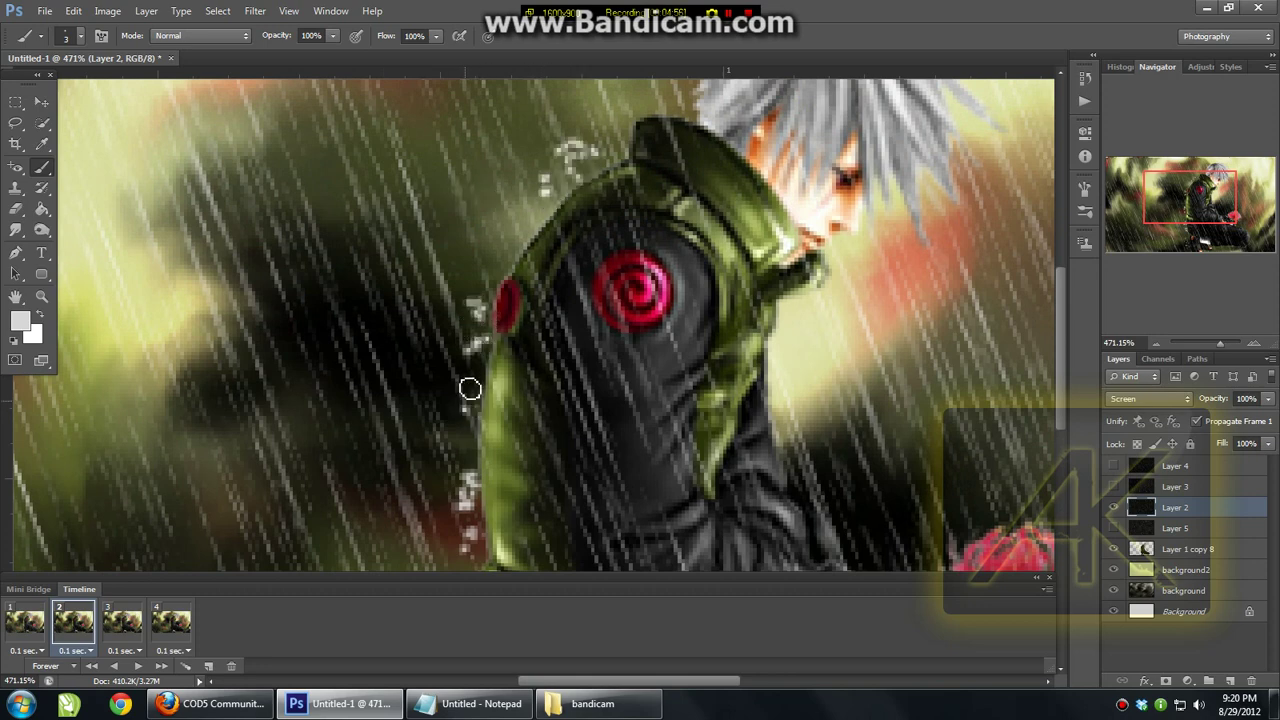
pyautogui.moveTo(524, 230); pyautogui.dragTo(506, 243)
# Step: Dab water drops on Layer 2 above the jacket collar and around the upper back of the hair
pyautogui.scroll(4, 534, 277)
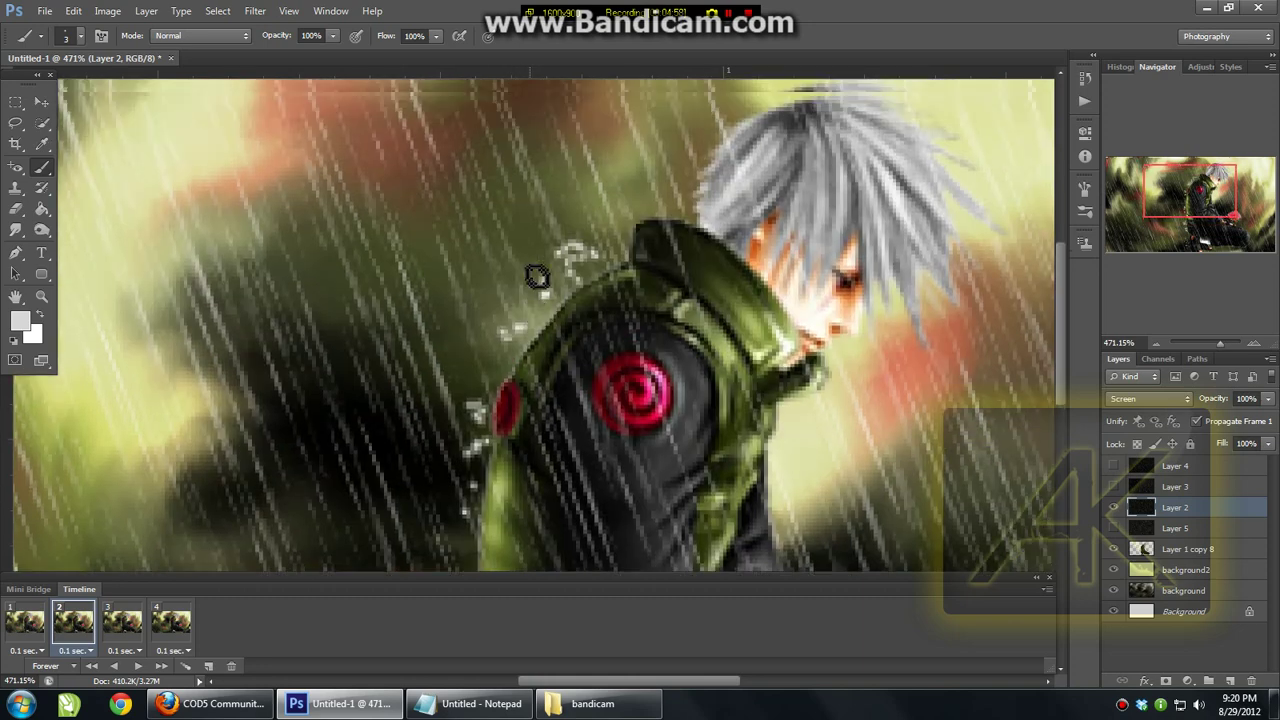
pyautogui.scroll(1, 680, 265)
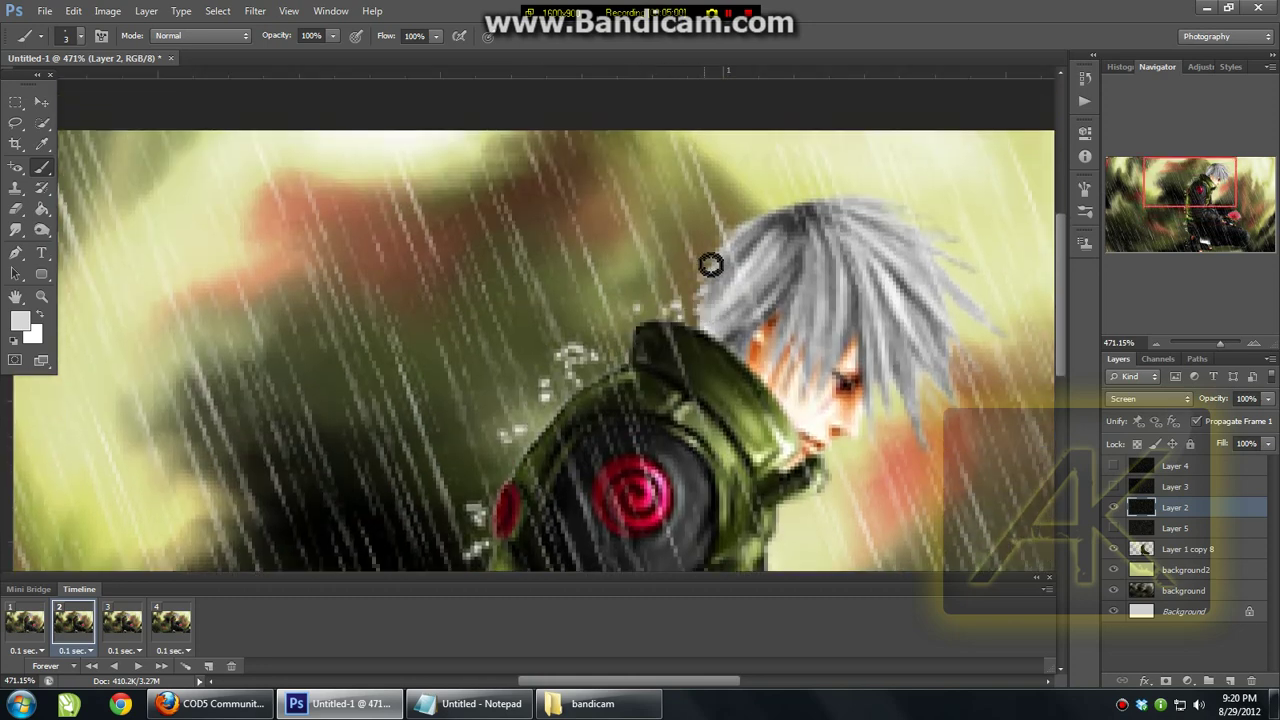
pyautogui.moveTo(709, 263); pyautogui.dragTo(737, 214)
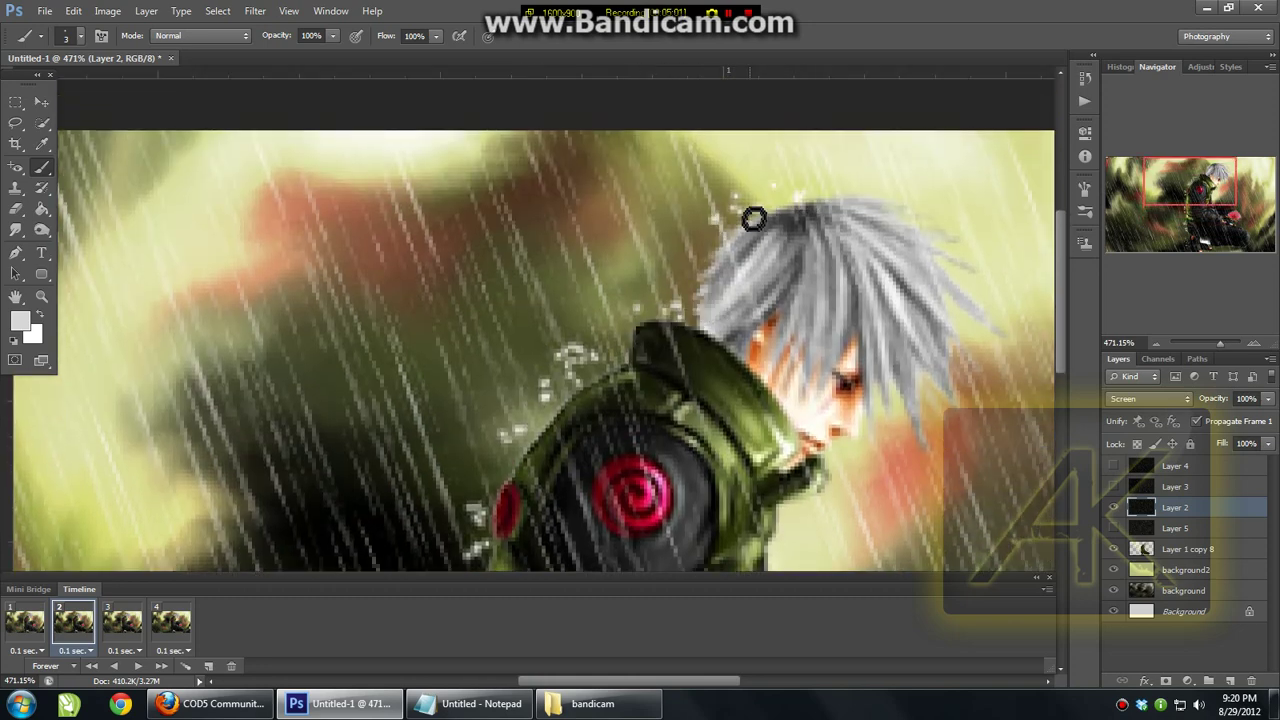
# Step: Paint water drops on Layer 2 beside the pink flower's outer petals and at the front strands of hair
pyautogui.scroll(-5, 695, 290)
pyautogui.scroll(-3, 693, 373)
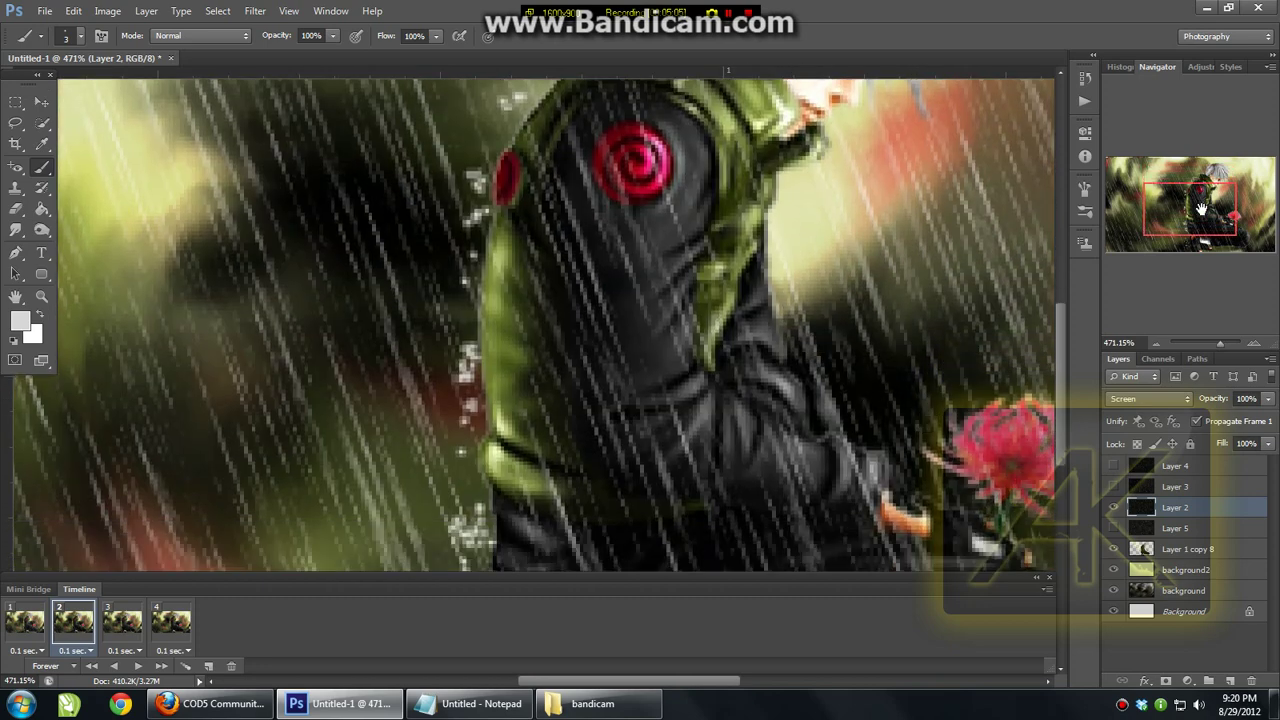
pyautogui.moveTo(1201, 208); pyautogui.dragTo(1220, 212)
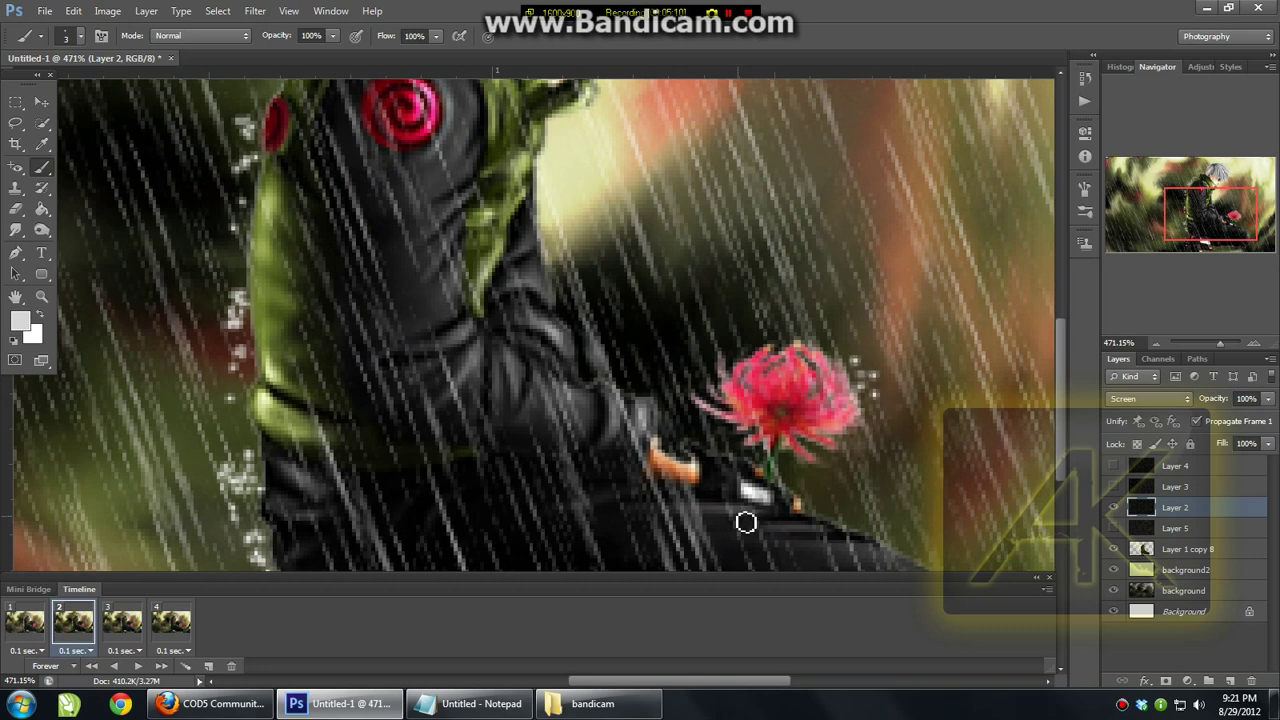
pyautogui.scroll(5, 743, 523)
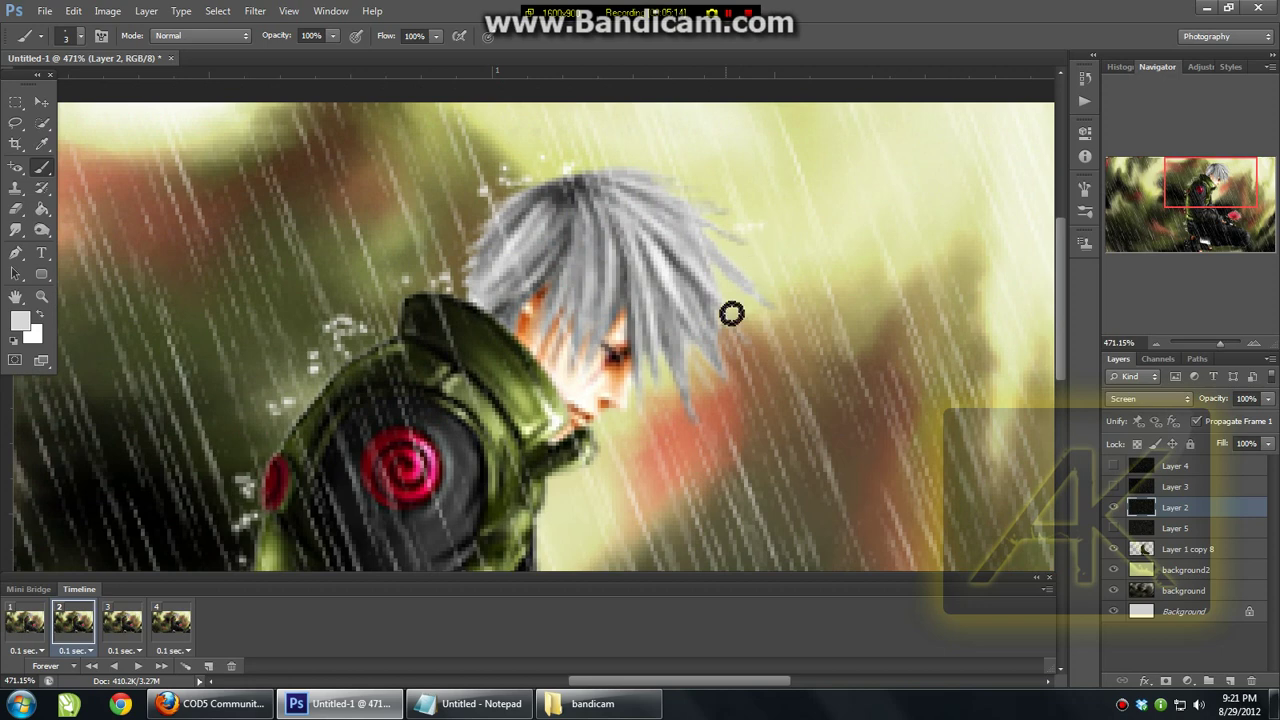
# Step: Select frame 3 of the animation and Layer 3, and replace the note in Notepad with "3rd"
pyautogui.click(133, 643)
pyautogui.click(1165, 486)
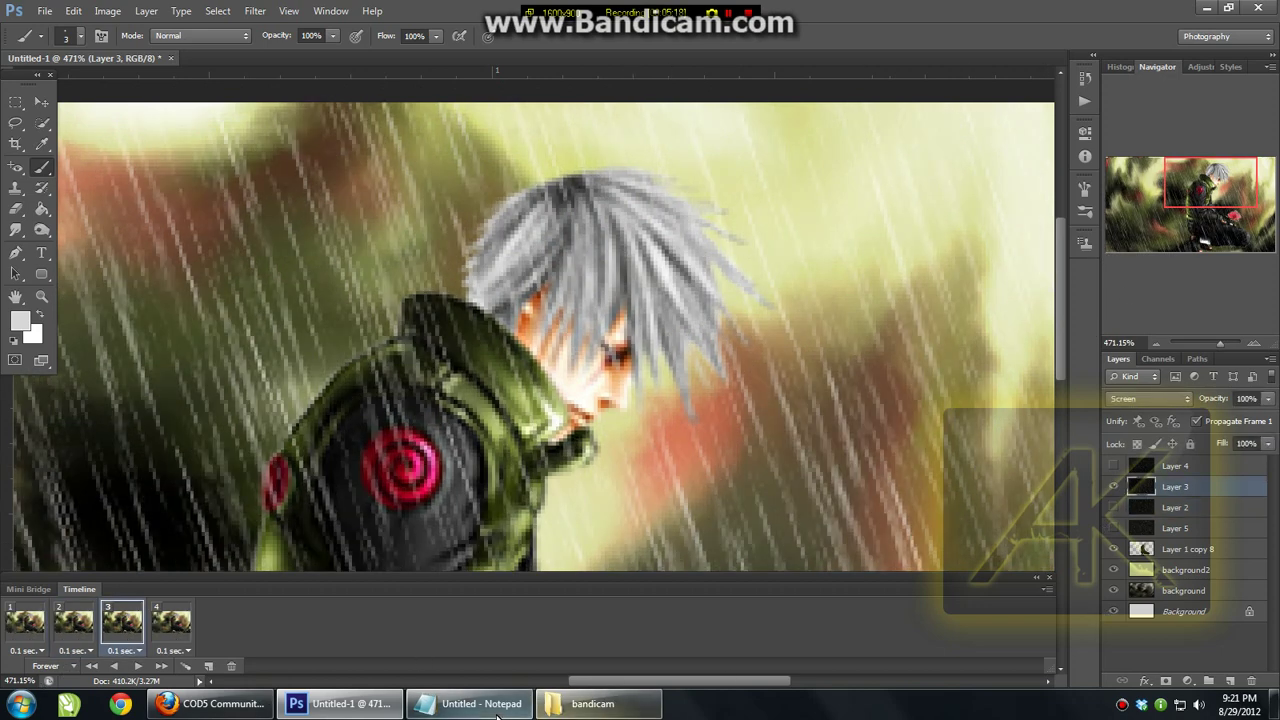
pyautogui.click(470, 703)
pyautogui.moveTo(100, 181); pyautogui.dragTo(368, 181)
pyautogui.hotkey('ctrl', 'a')
pyautogui.write('3')
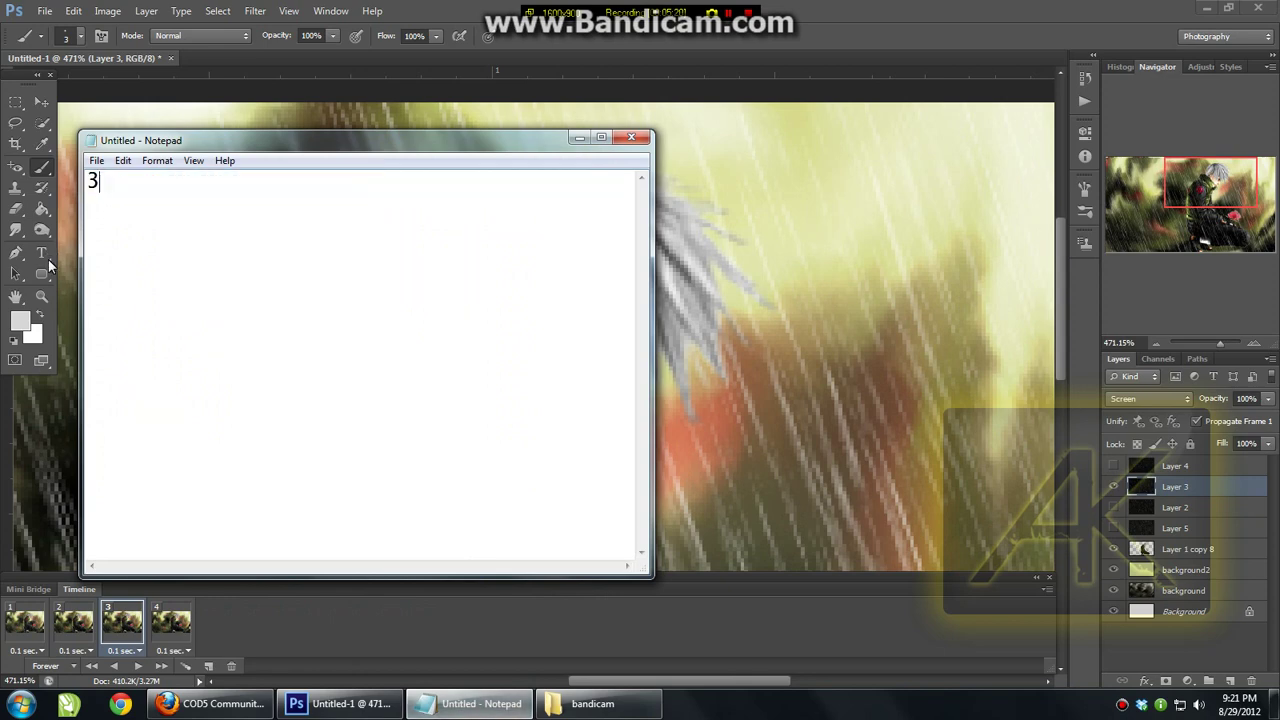
pyautogui.click(581, 138)
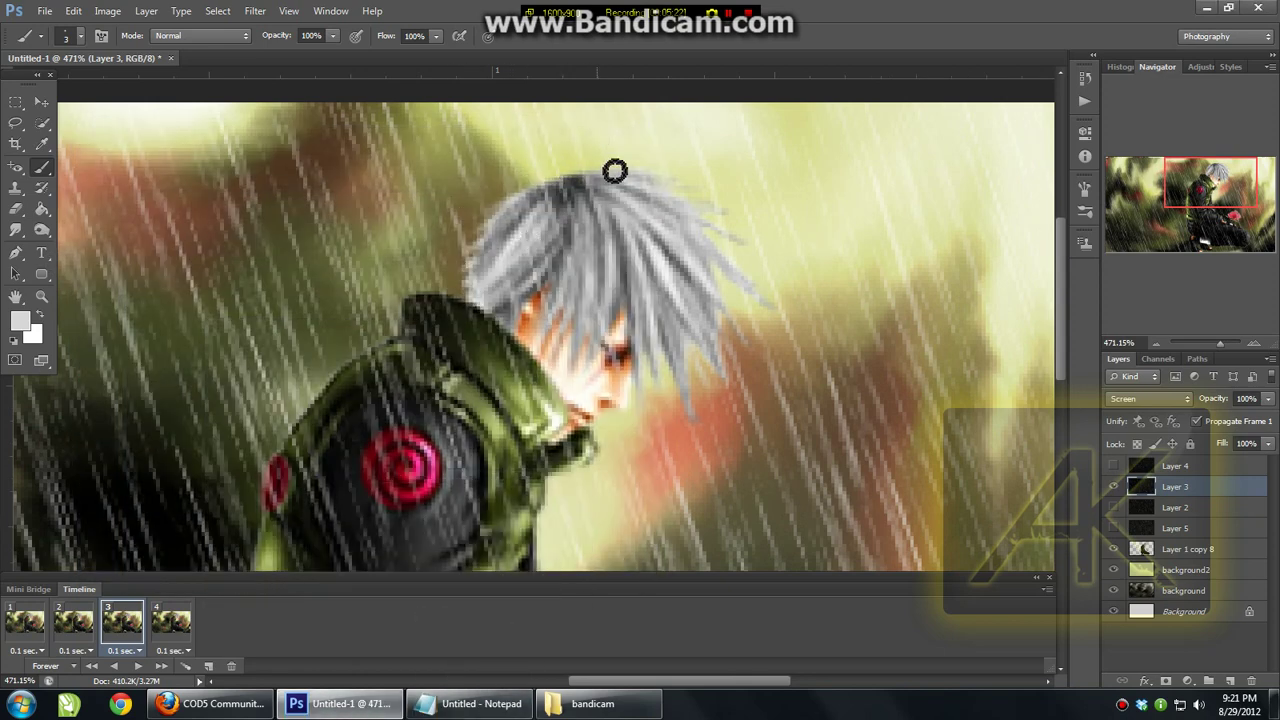
# Step: Paint water drops on Layer 3 above the crown of the hair and behind the dark clothing above the heel
pyautogui.click(608, 158)
pyautogui.click(568, 158)
pyautogui.scroll(-3, 320, 365)
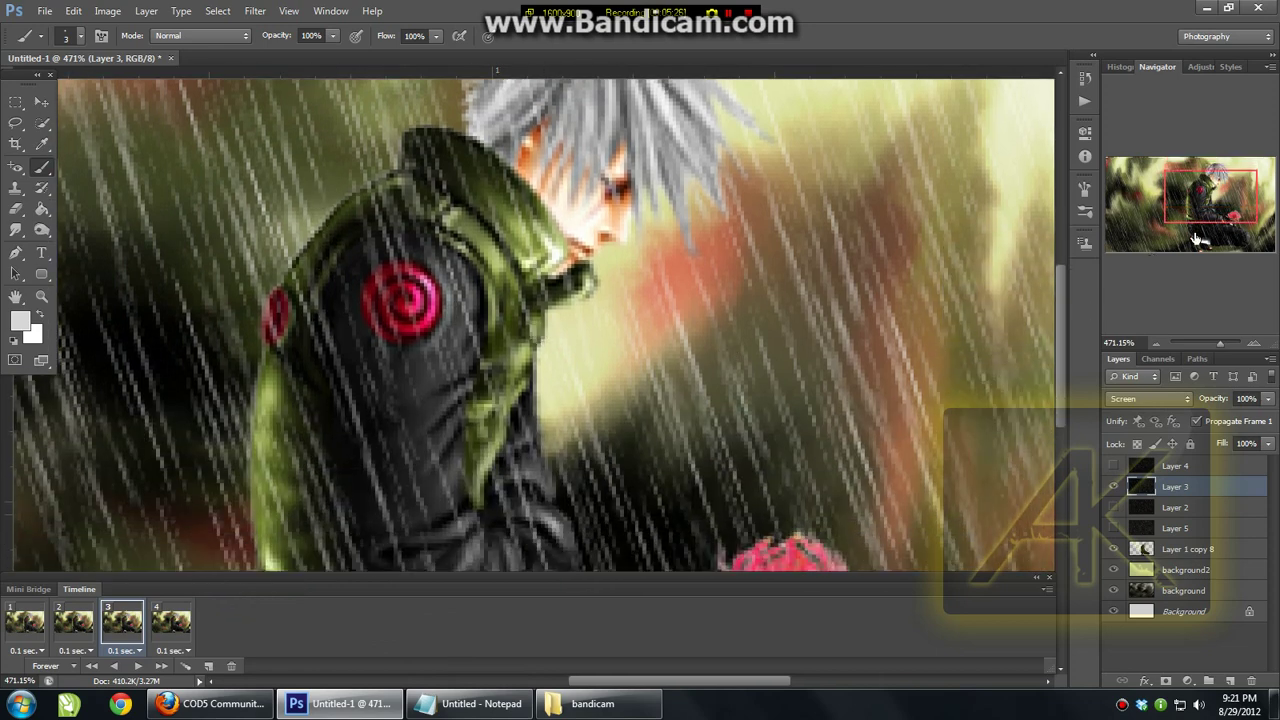
pyautogui.moveTo(1206, 210)
pyautogui.mouseDown()
pyautogui.moveTo(1168, 238)
pyautogui.moveTo(1186, 228)
pyautogui.moveTo(1186, 245)
pyautogui.mouseUp()
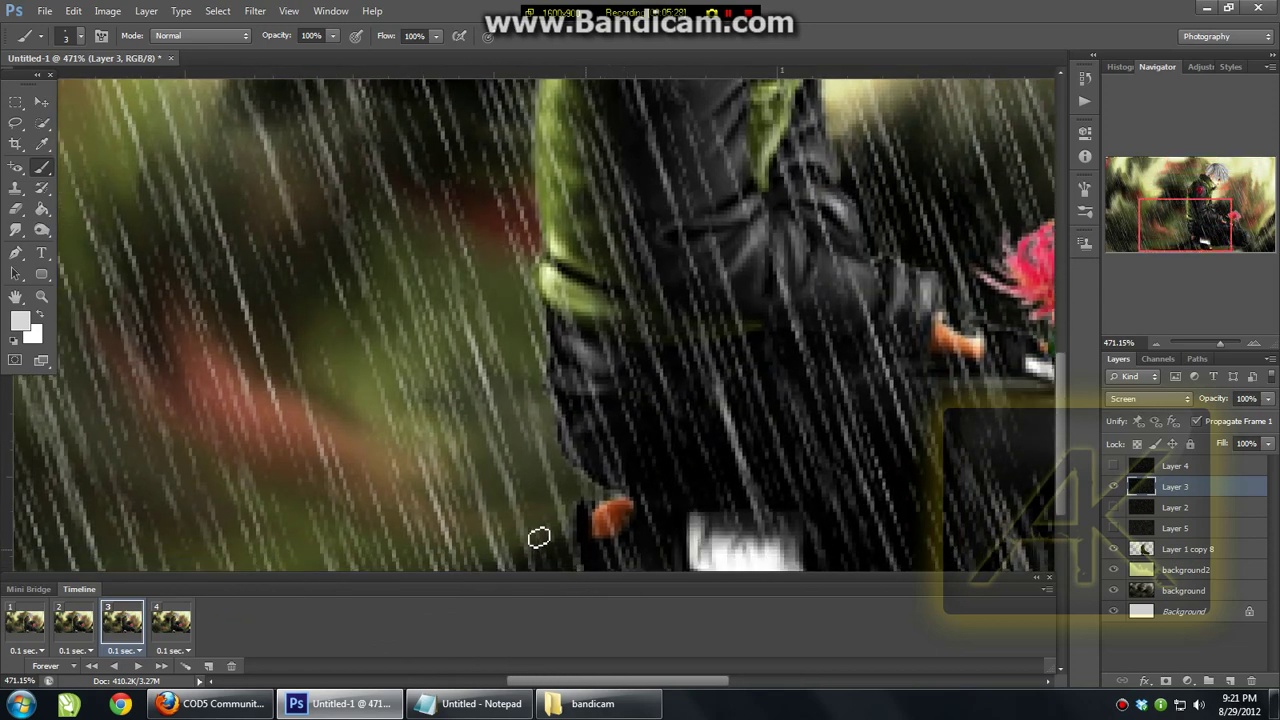
pyautogui.click(585, 495)
pyautogui.click(552, 502)
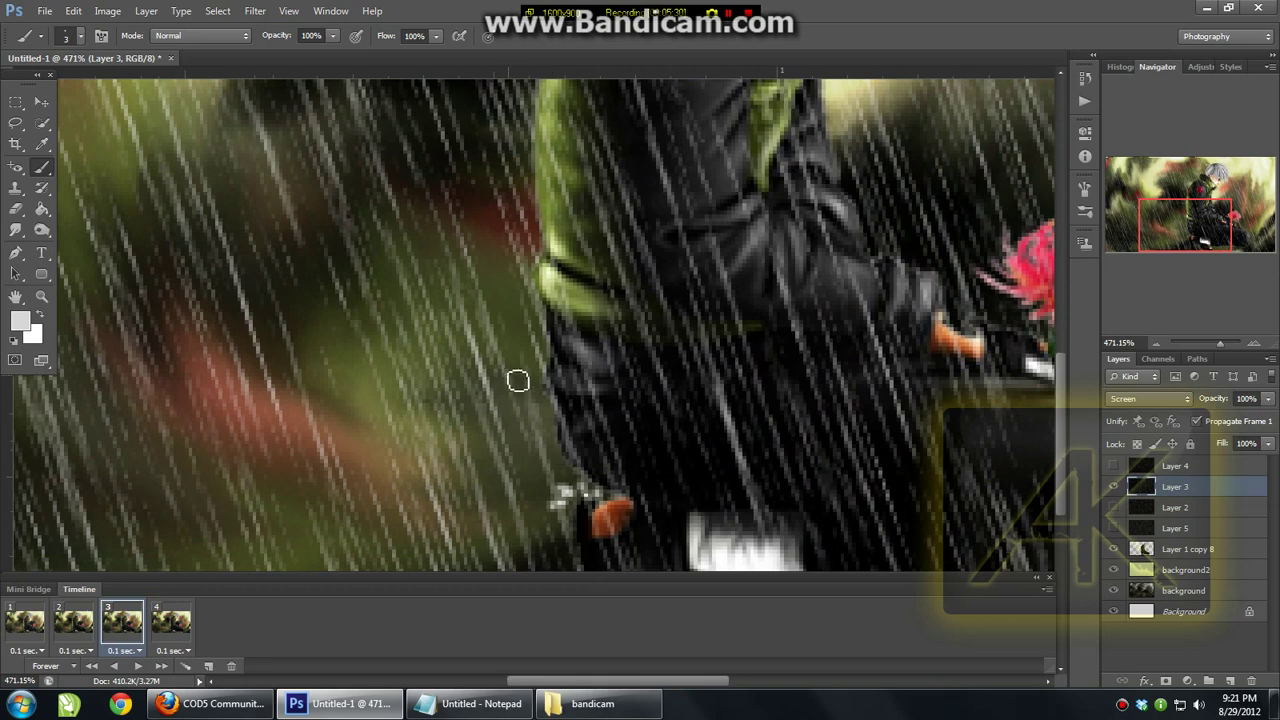
# Step: Dab water drops on Layer 3 behind the waist and up the lower back of the green jacket
pyautogui.moveTo(517, 380); pyautogui.dragTo(524, 298)
pyautogui.scroll(1, 524, 300)
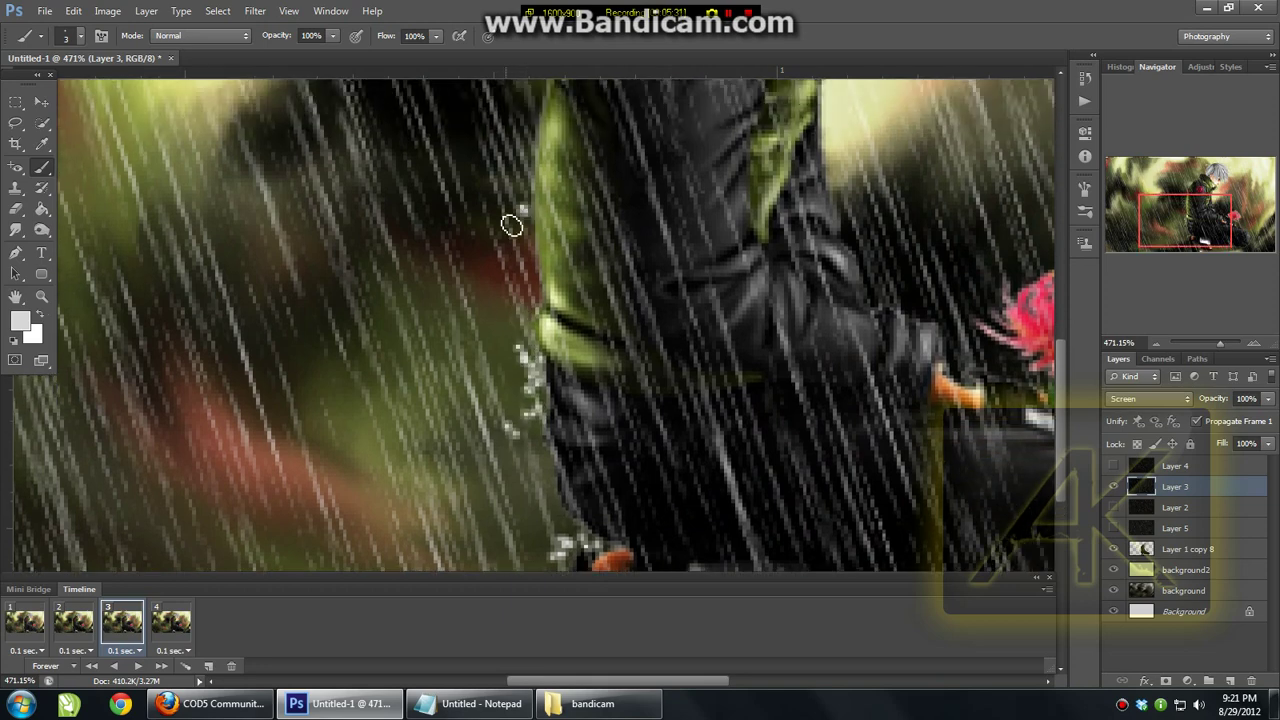
pyautogui.moveTo(511, 225)
pyautogui.mouseDown()
pyautogui.moveTo(514, 268)
pyautogui.moveTo(506, 223)
pyautogui.mouseUp()
pyautogui.scroll(3, 510, 230)
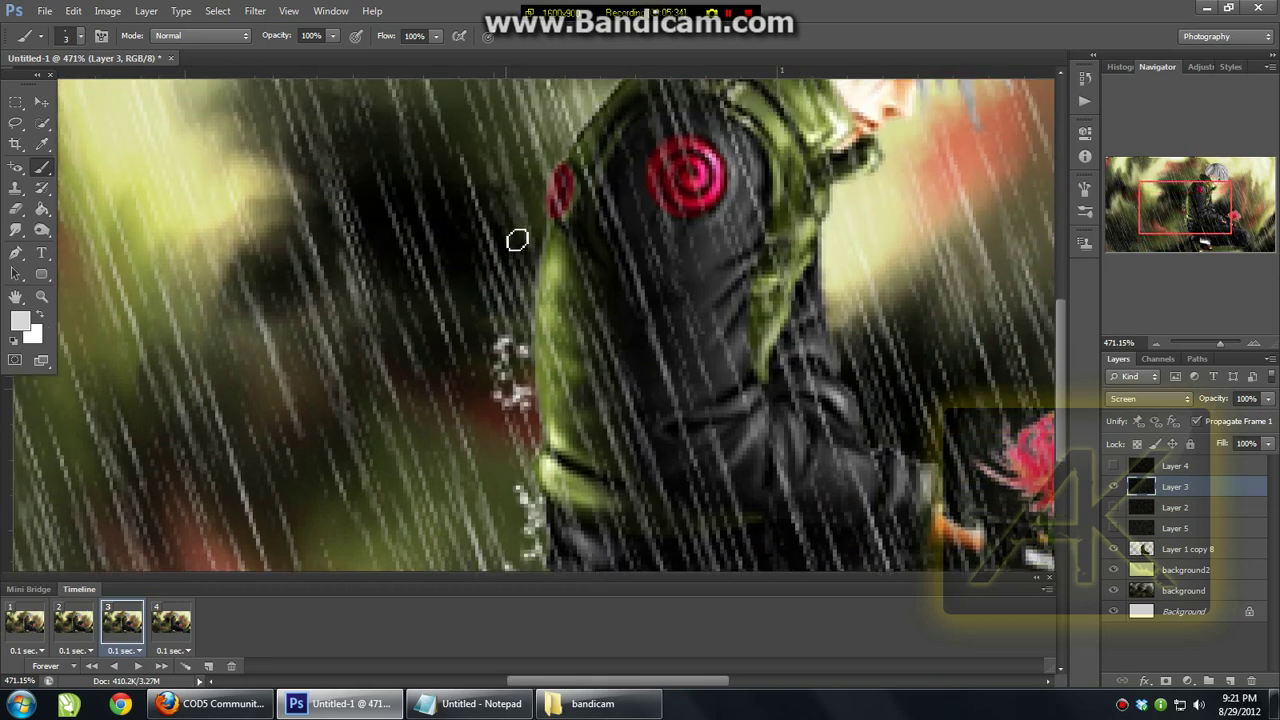
# Step: Add water drops on Layer 3 beside the red patch, up the shoulder, above the collar and around the back of the hair
pyautogui.scroll(2, 503, 420)
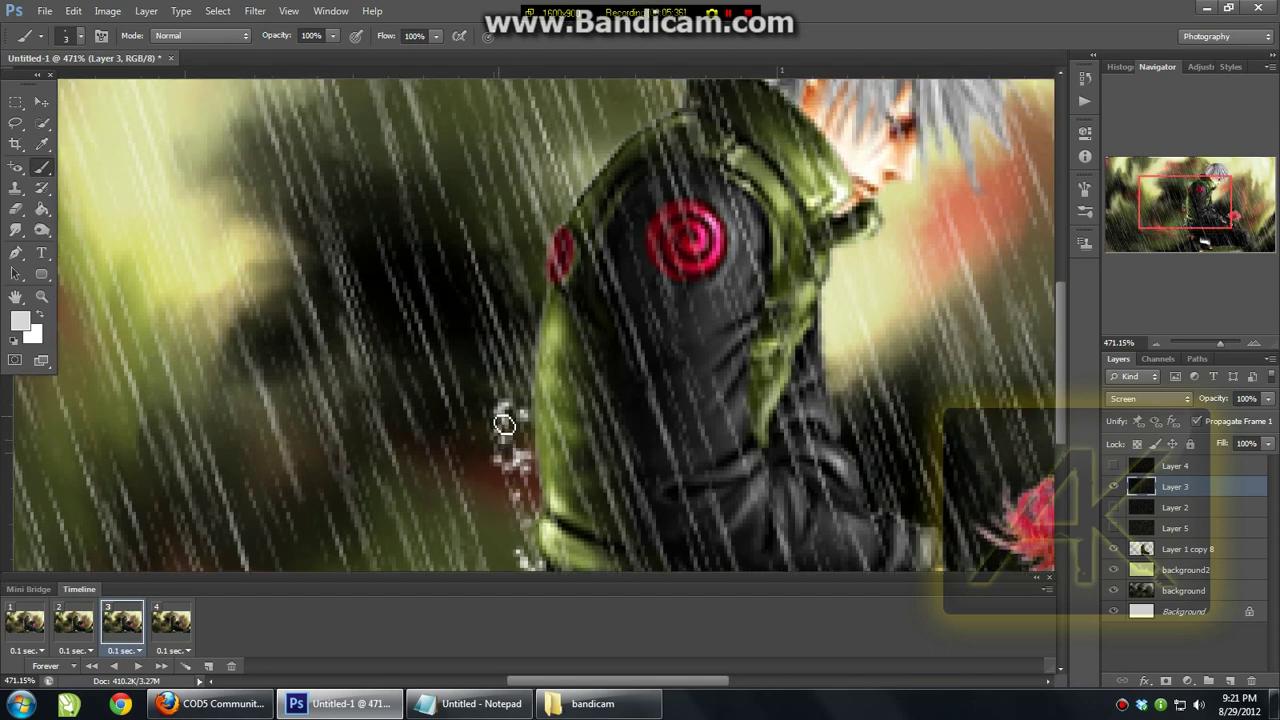
pyautogui.moveTo(536, 308); pyautogui.dragTo(531, 340)
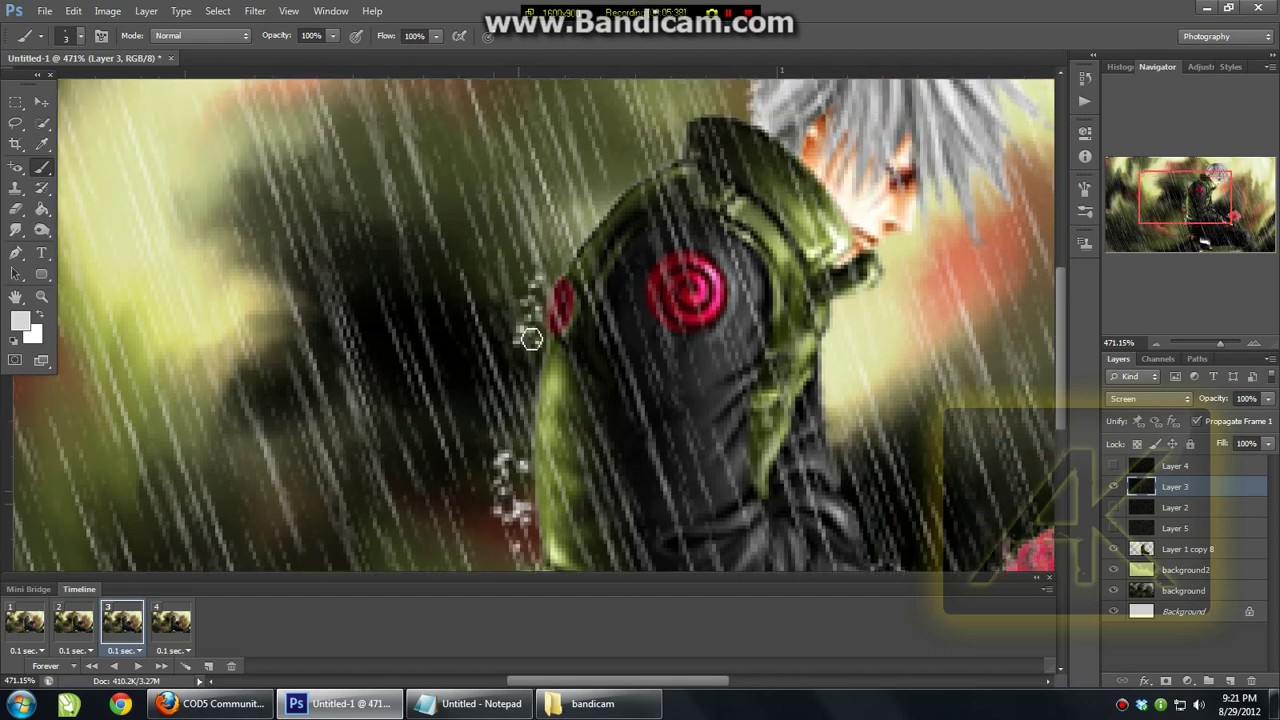
pyautogui.moveTo(570, 247)
pyautogui.mouseDown()
pyautogui.moveTo(626, 191)
pyautogui.moveTo(624, 172)
pyautogui.mouseUp()
pyautogui.scroll(2, 626, 230)
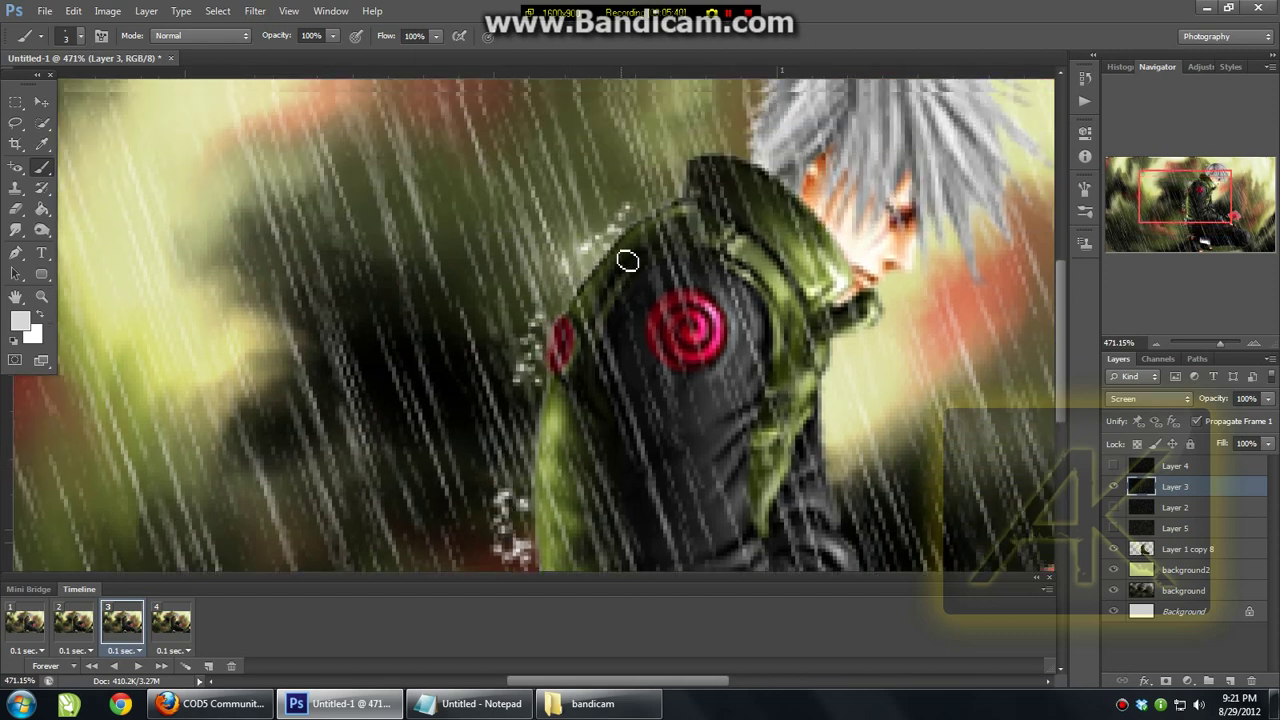
pyautogui.moveTo(686, 263)
pyautogui.mouseDown()
pyautogui.moveTo(721, 226)
pyautogui.moveTo(735, 236)
pyautogui.moveTo(698, 214)
pyautogui.mouseUp()
pyautogui.scroll(2, 690, 390)
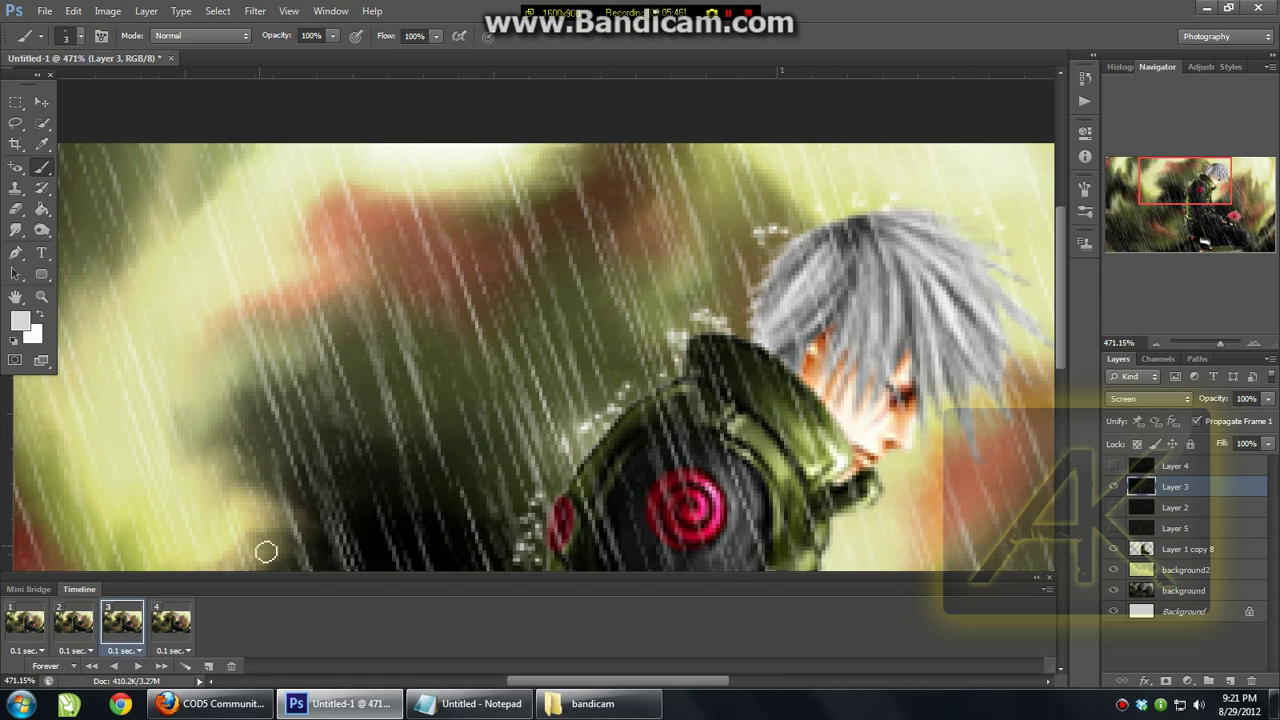
# Step: Switch to frame 4 and Layer 4, and paint water drops above the jacket collar and along the top of the shoulder
pyautogui.click(180, 630)
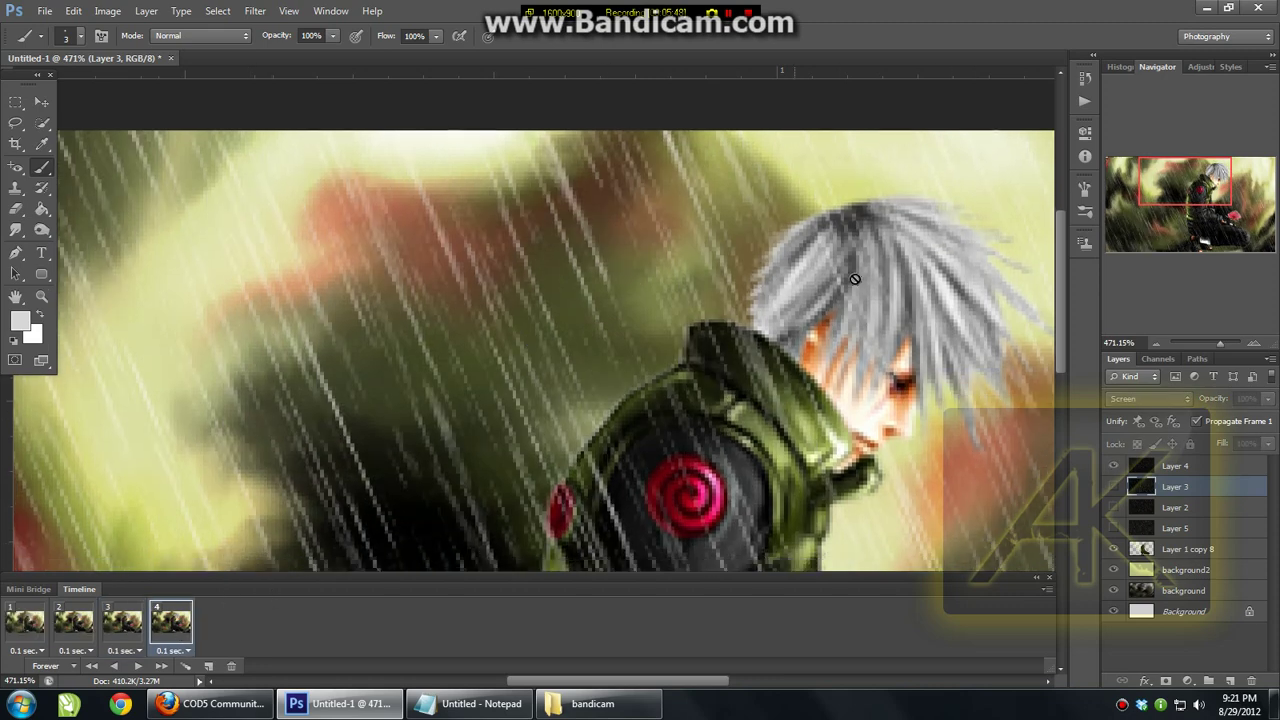
pyautogui.scroll(-1, 863, 276)
pyautogui.click(731, 262)
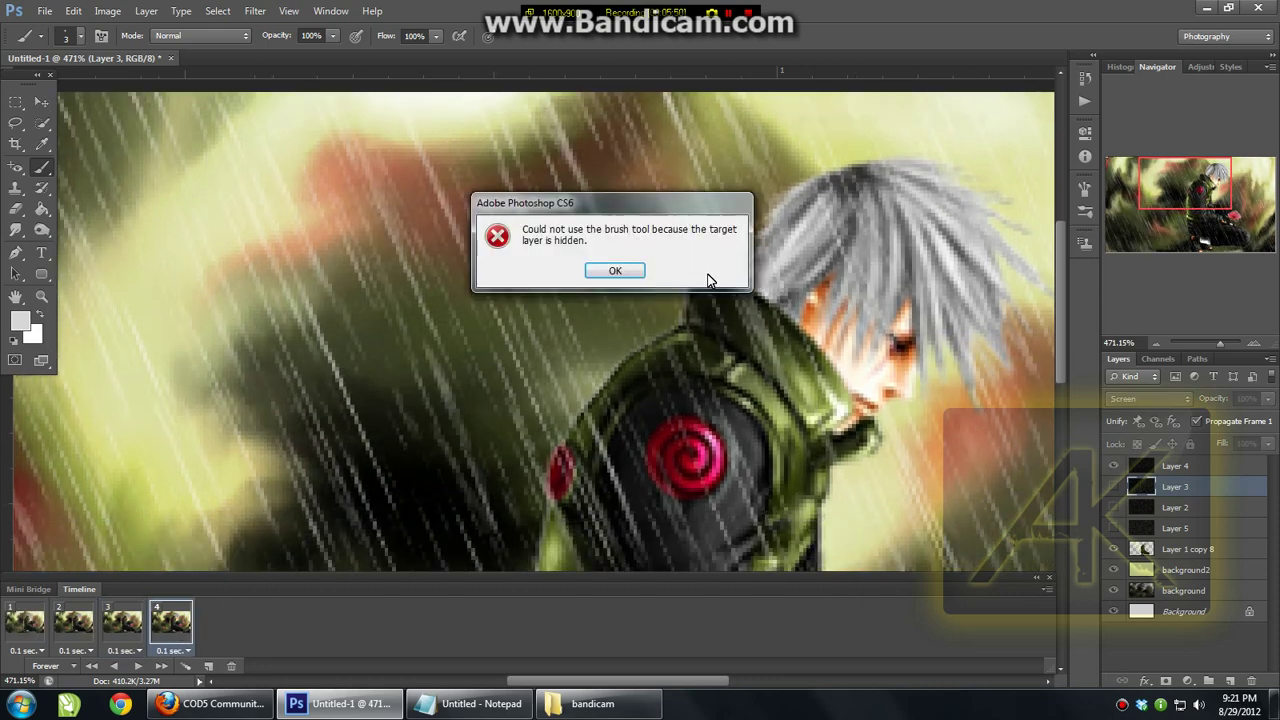
pyautogui.click(615, 272)
pyautogui.hotkey('alt', ']')
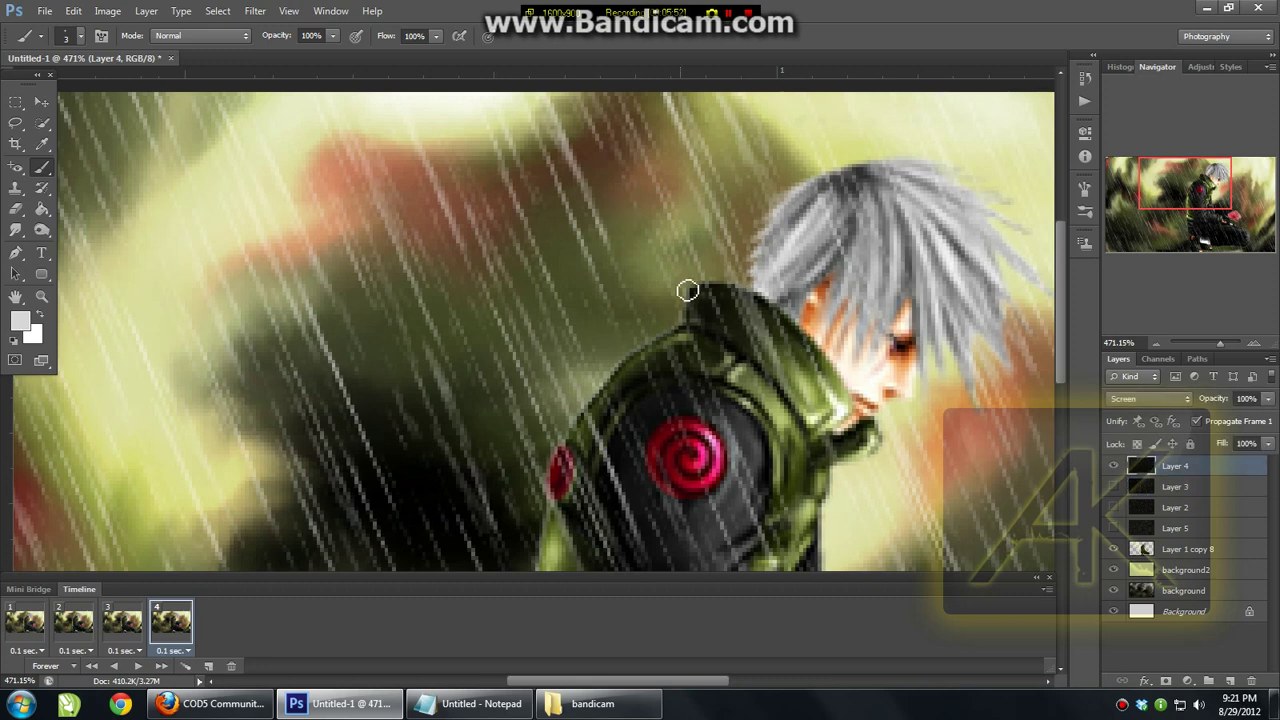
pyautogui.moveTo(720, 286)
pyautogui.mouseDown()
pyautogui.moveTo(745, 268)
pyautogui.moveTo(705, 270)
pyautogui.moveTo(712, 256)
pyautogui.moveTo(717, 268)
pyautogui.moveTo(674, 288)
pyautogui.moveTo(692, 298)
pyautogui.moveTo(677, 329)
pyautogui.moveTo(628, 345)
pyautogui.mouseUp()
# Step: Paint water drops on Layer 4 down the jacket's back below the red patch, behind the waist and above the heel
pyautogui.scroll(-2, 626, 349)
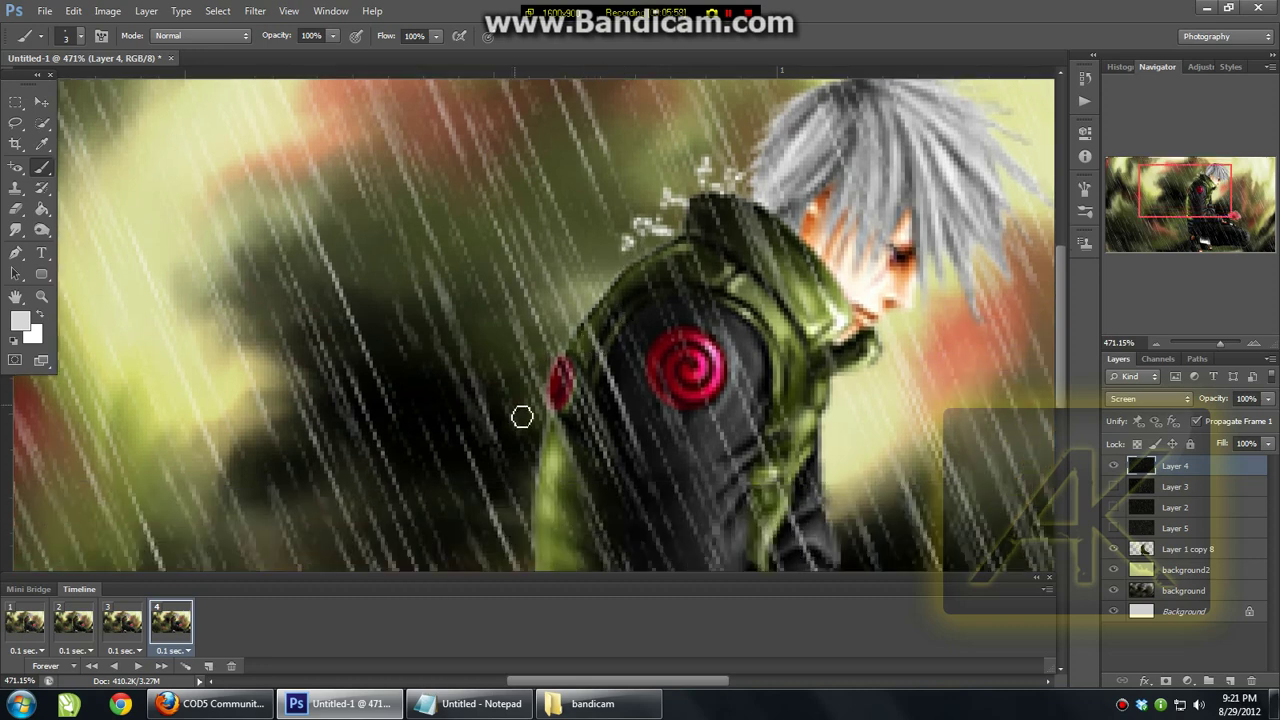
pyautogui.moveTo(536, 426); pyautogui.dragTo(526, 480)
pyautogui.scroll(-4, 523, 495)
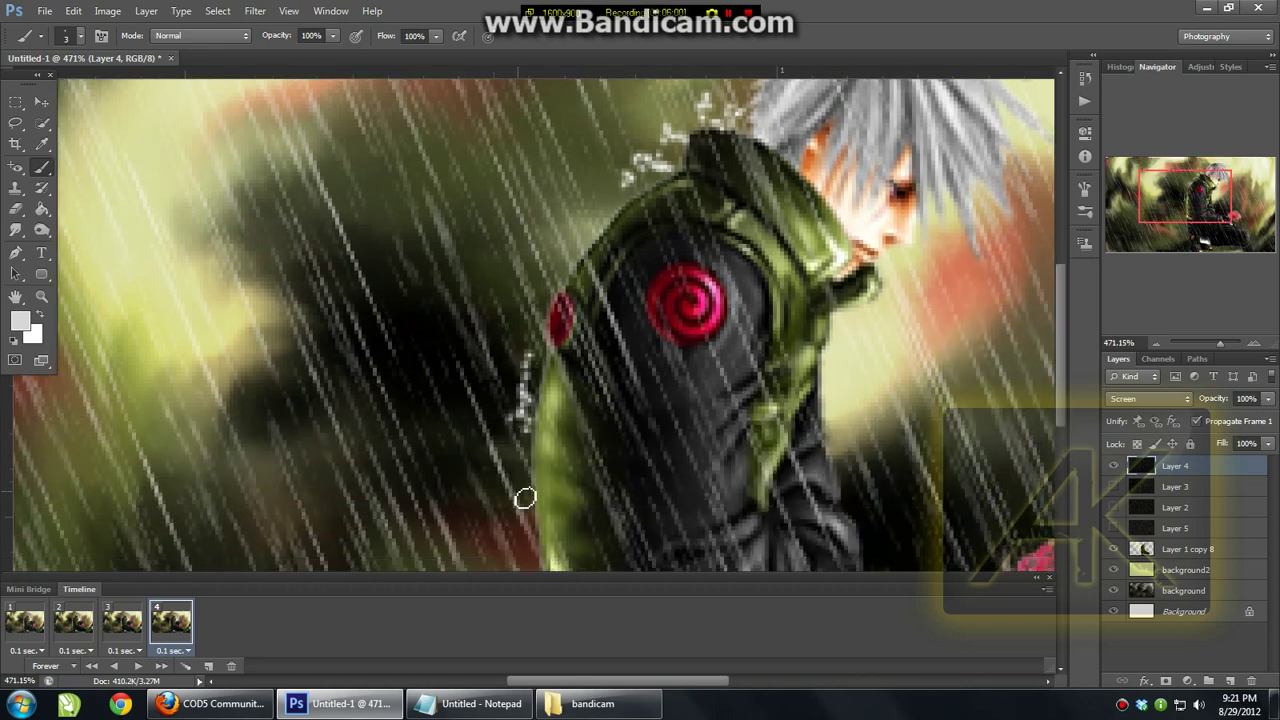
pyautogui.scroll(-3, 536, 490)
pyautogui.moveTo(544, 397)
pyautogui.mouseDown()
pyautogui.moveTo(549, 456)
pyautogui.moveTo(588, 462)
pyautogui.moveTo(573, 455)
pyautogui.moveTo(564, 472)
pyautogui.moveTo(572, 463)
pyautogui.moveTo(587, 532)
pyautogui.mouseUp()
pyautogui.scroll(-2, 549, 455)
pyautogui.scroll(-2, 566, 470)
pyautogui.scroll(4, 568, 462)
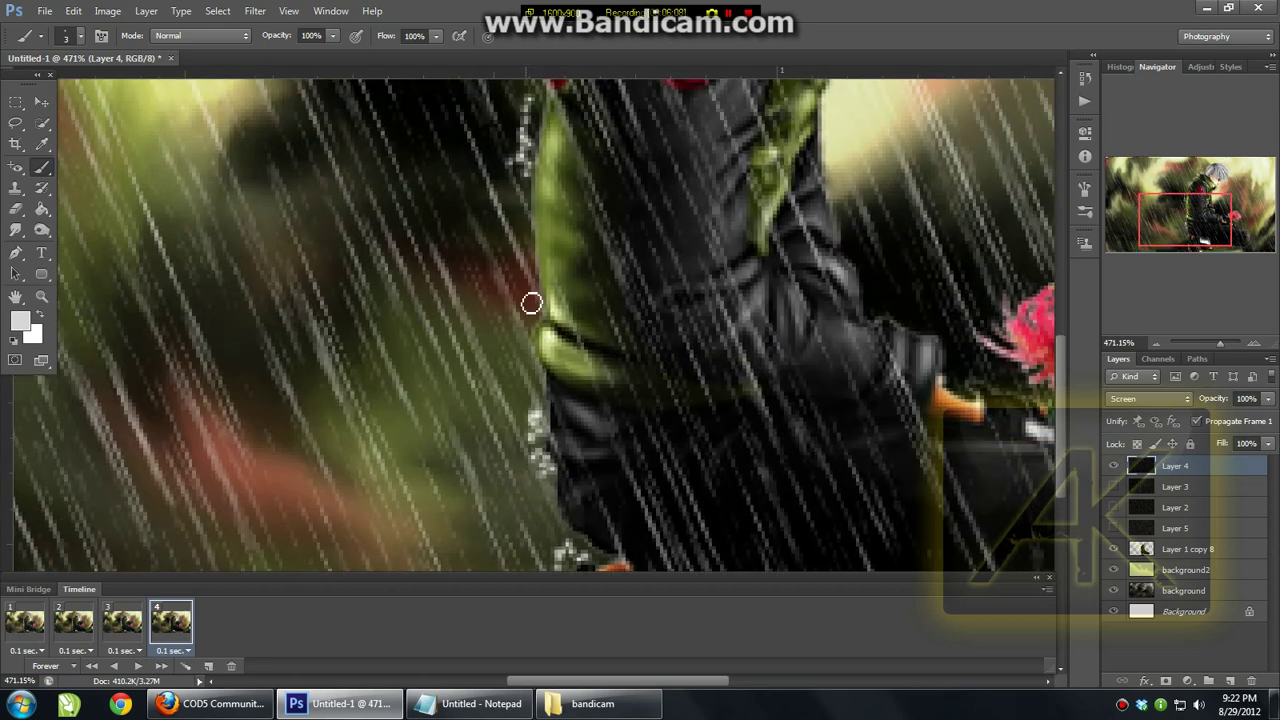
pyautogui.moveTo(541, 292); pyautogui.dragTo(532, 378)
# Step: Dab water drops on Layer 4 above the hair, near its front strands and along the shoulder above the red patch
pyautogui.scroll(3, 810, 370)
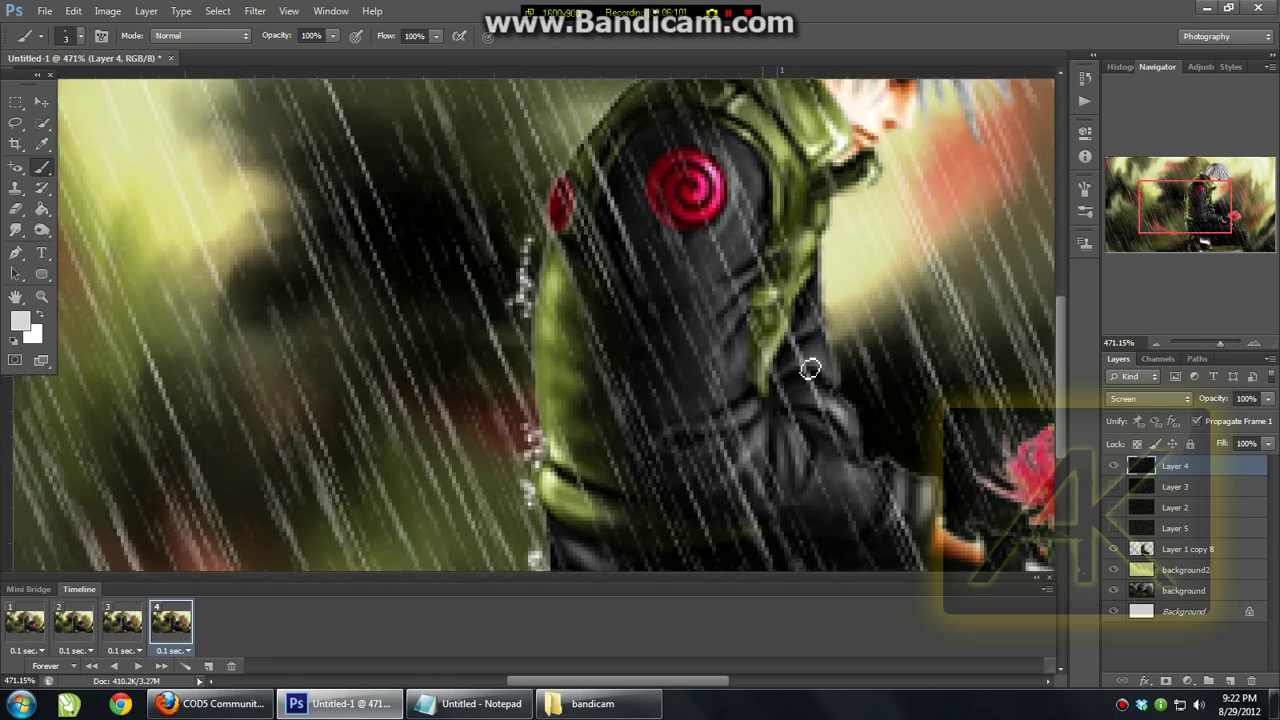
pyautogui.moveTo(1162, 217); pyautogui.dragTo(1186, 219)
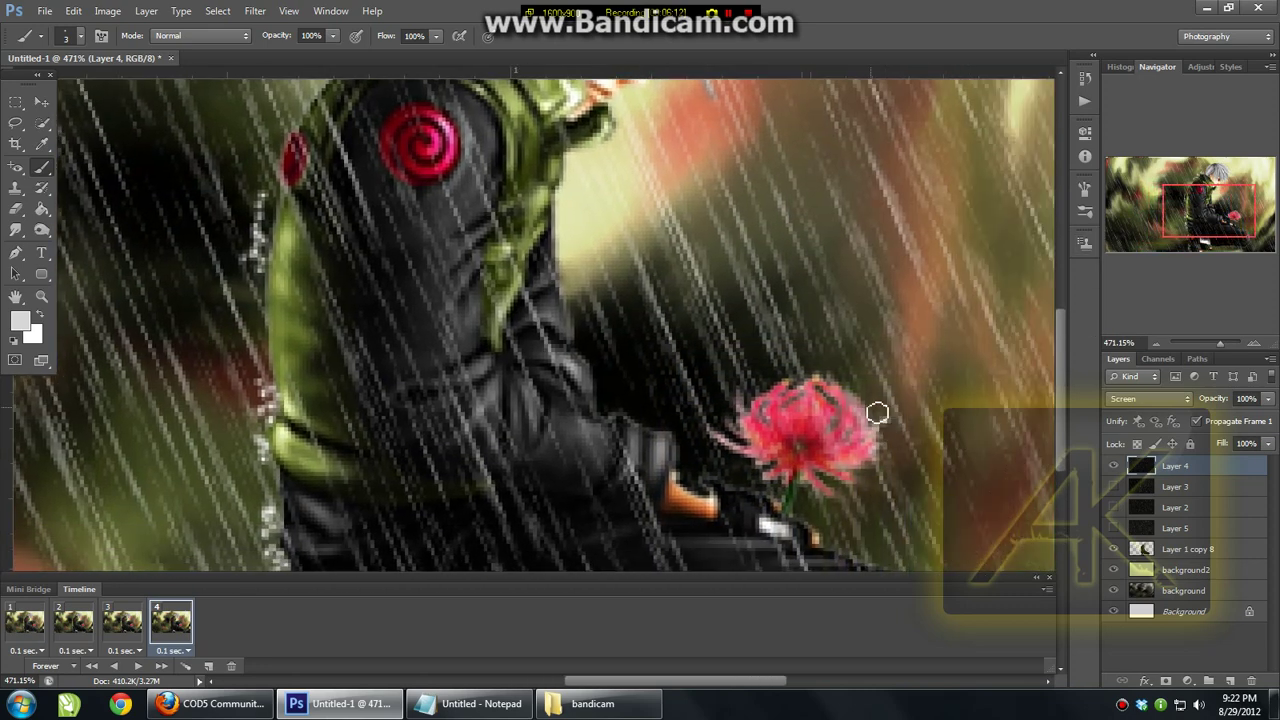
pyautogui.scroll(8, 646, 394)
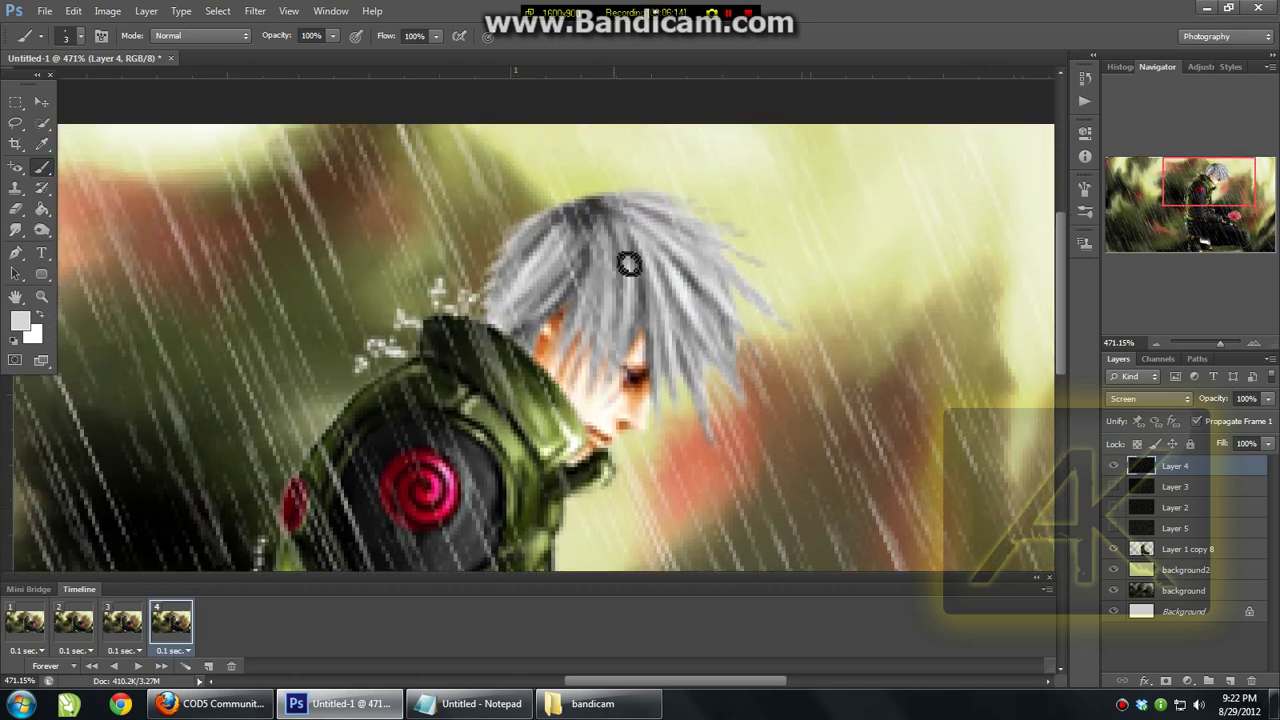
pyautogui.click(688, 182)
pyautogui.click(586, 184)
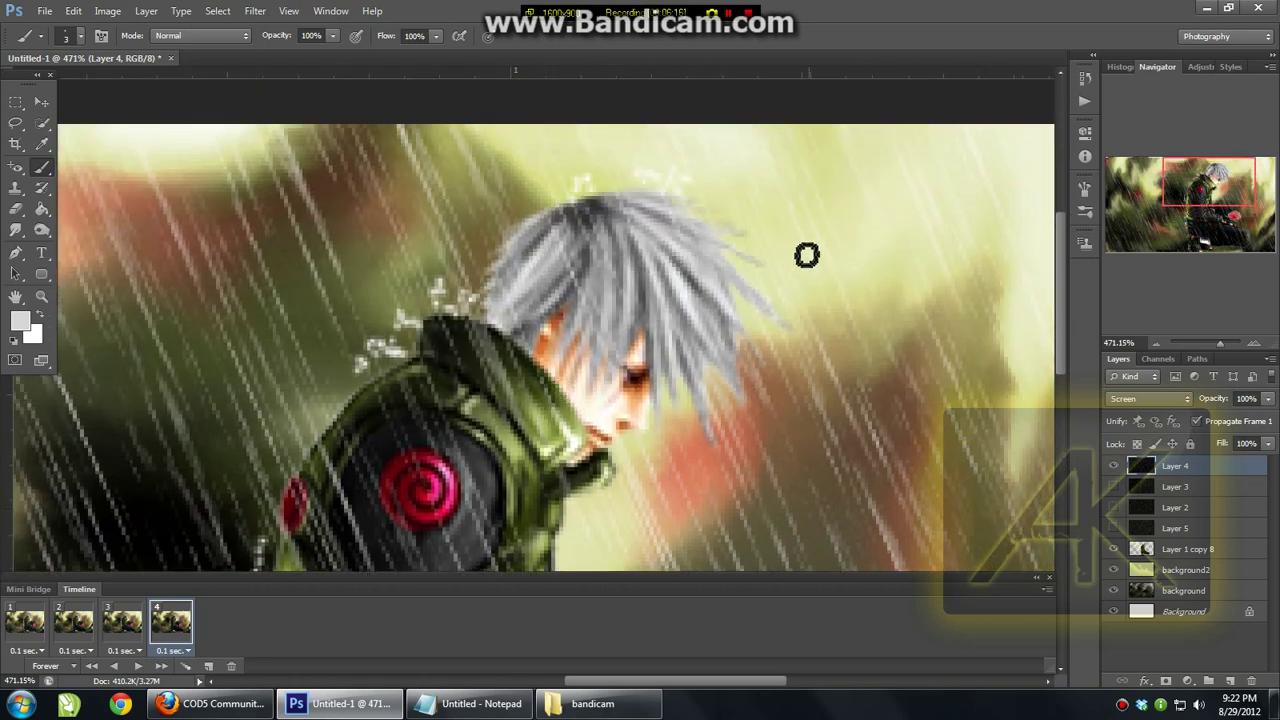
pyautogui.click(778, 292)
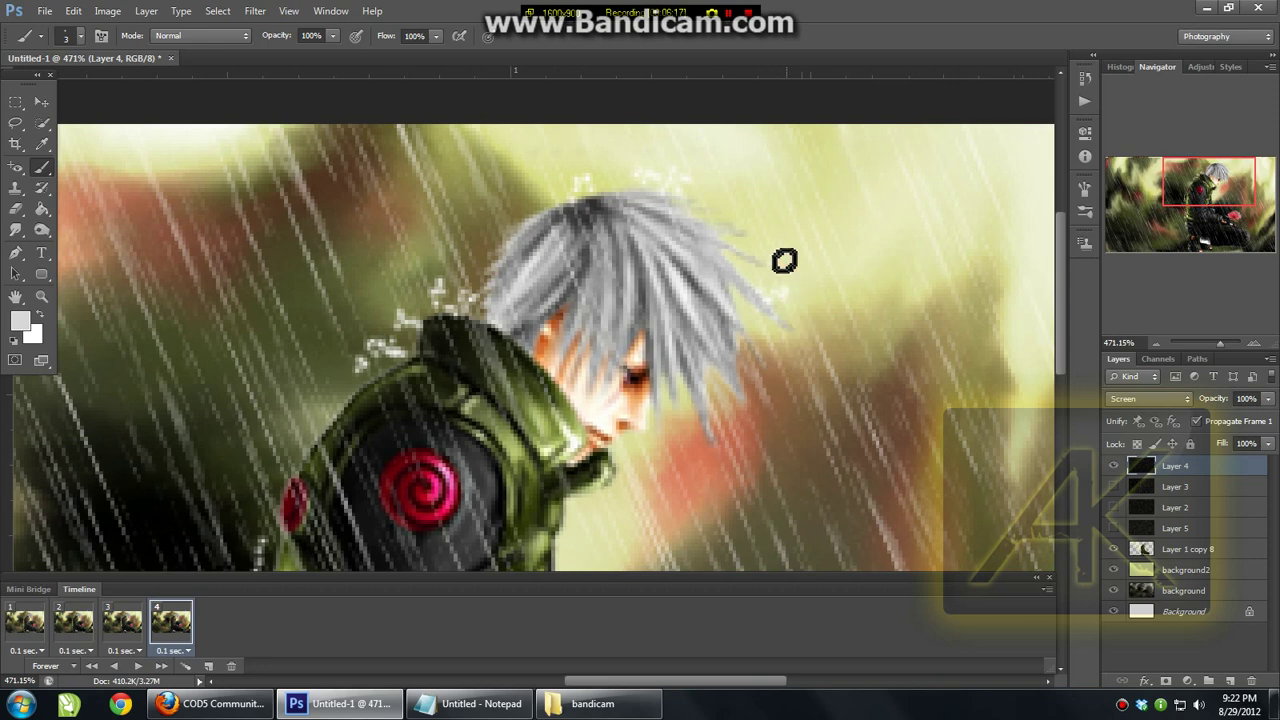
pyautogui.click(756, 238)
pyautogui.click(737, 213)
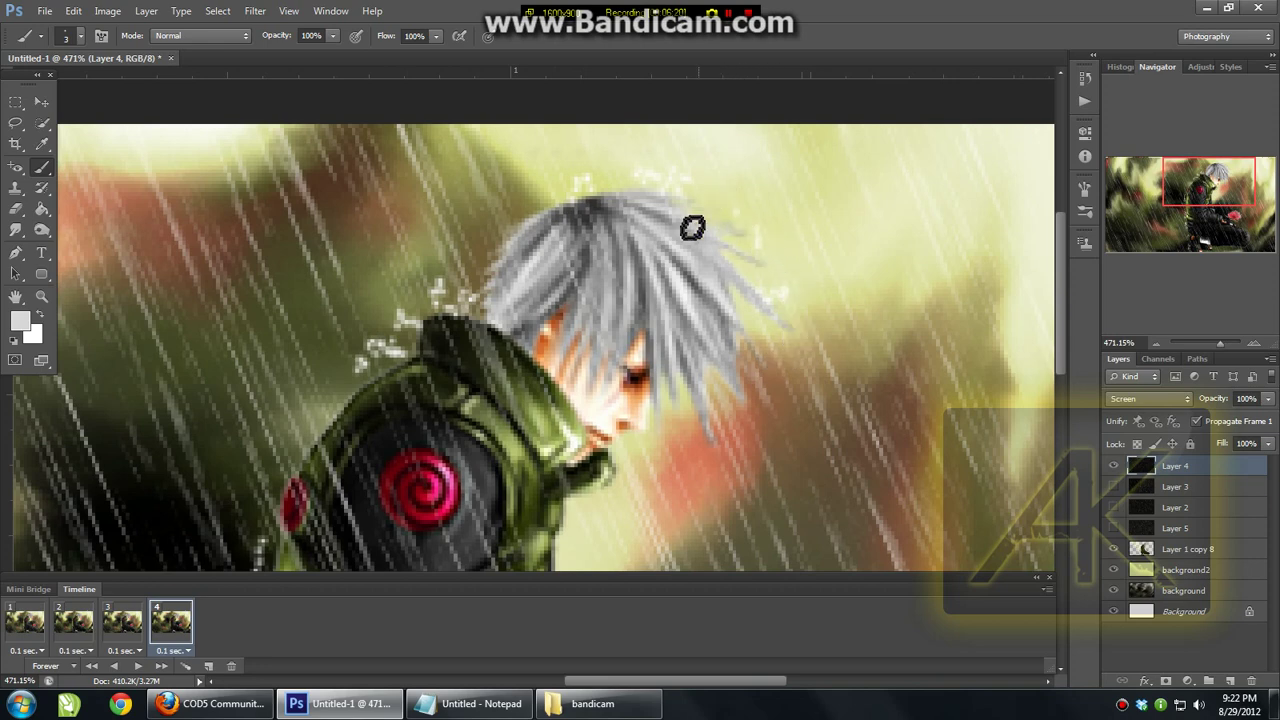
pyautogui.click(289, 434)
pyautogui.click(316, 438)
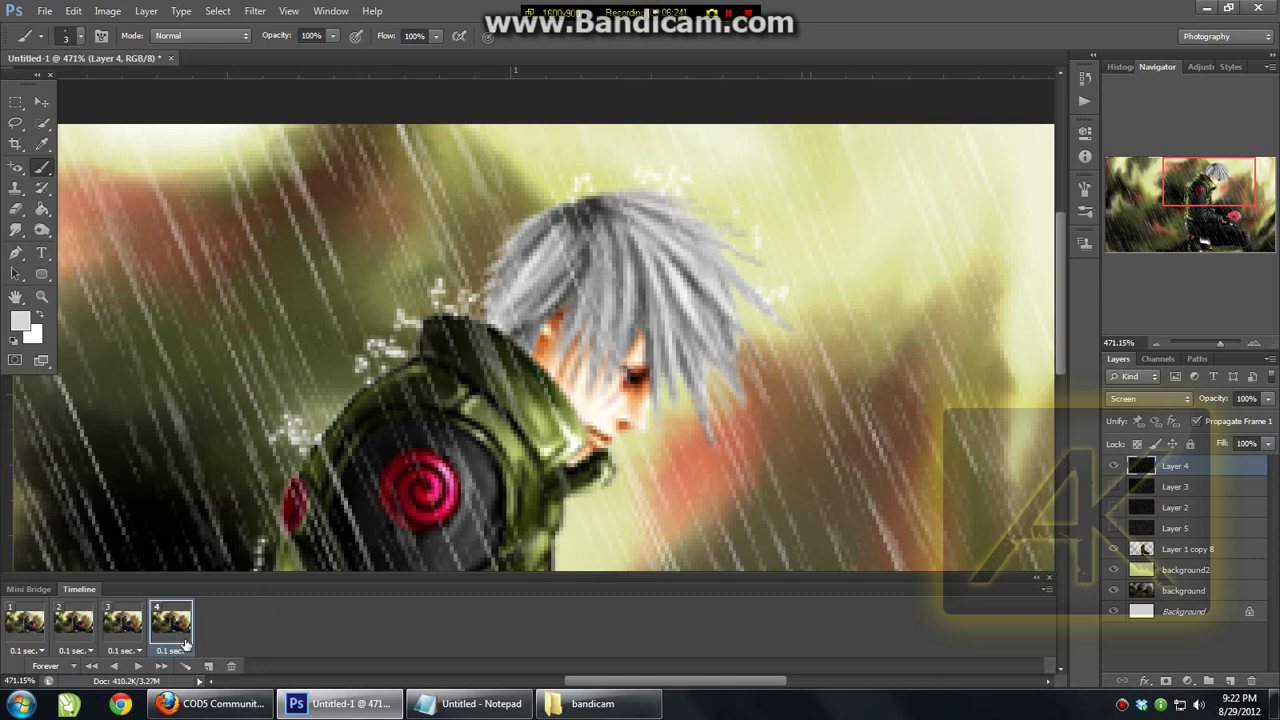
# Step: Return to frame 3 and paint water drops on Layer 3 beside the pink flower's upper outer petals
pyautogui.click(122, 622)
pyautogui.scroll(-5, 714, 409)
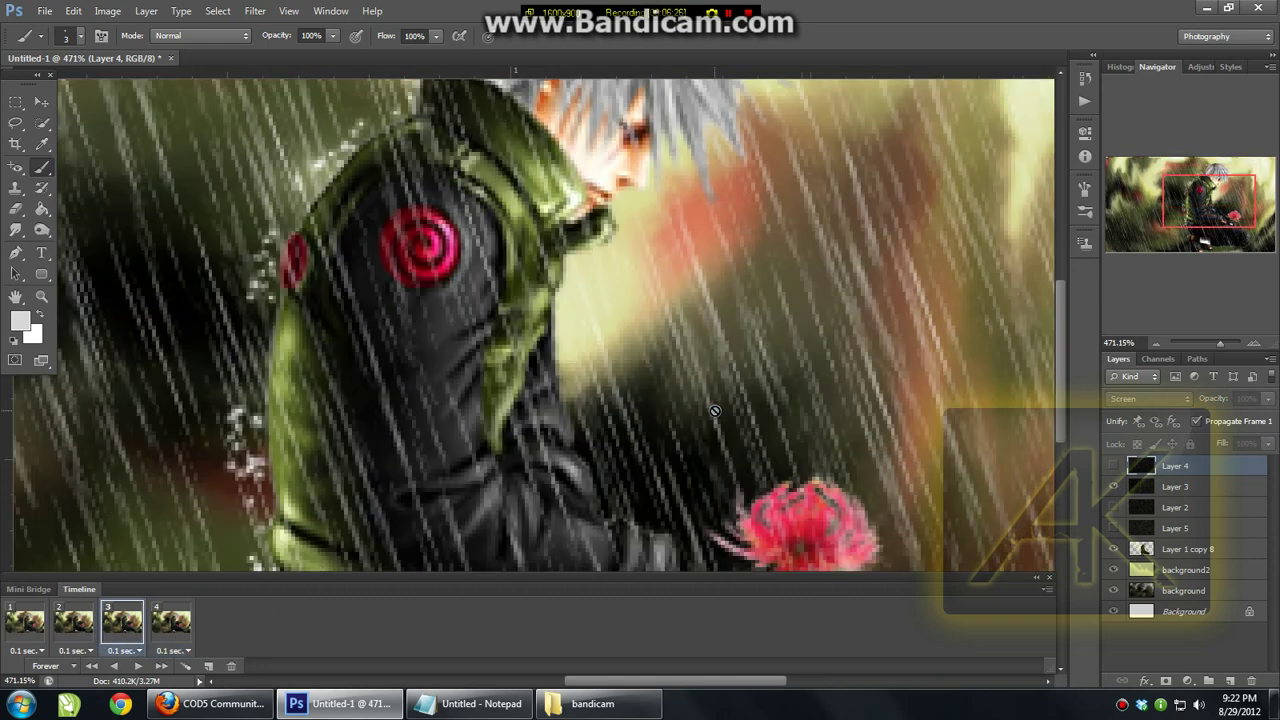
pyautogui.click(1150, 489)
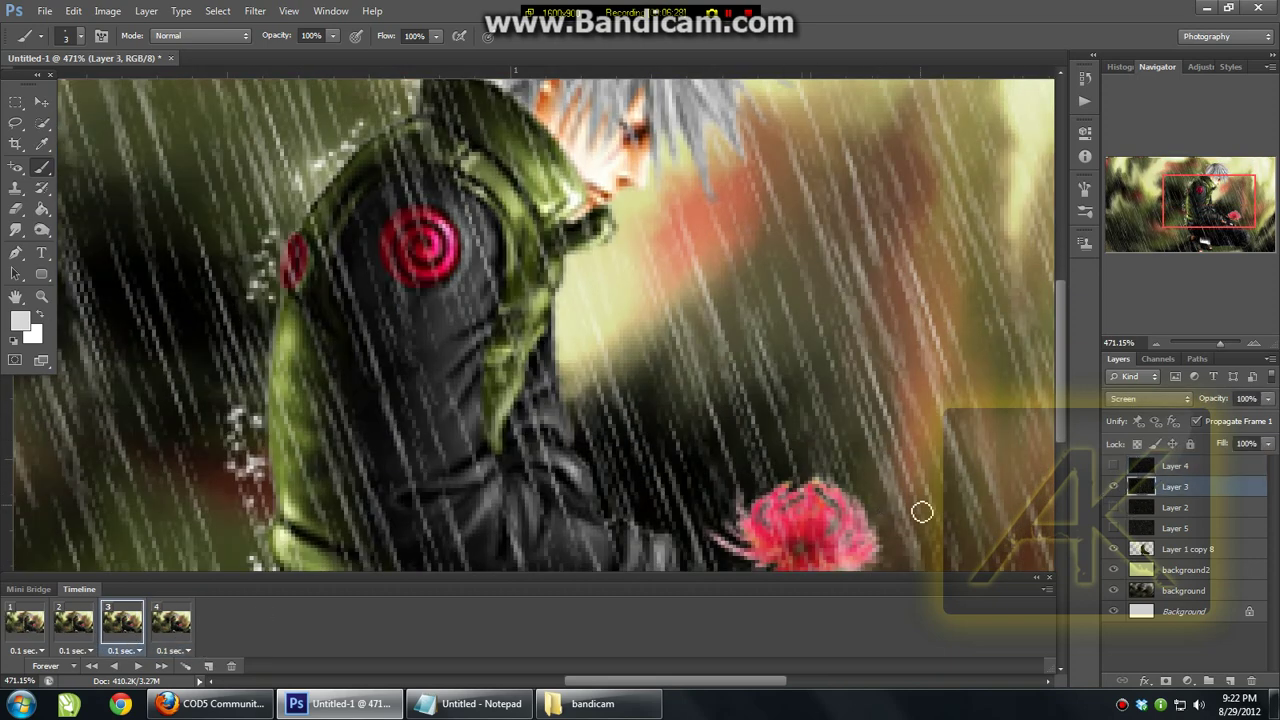
pyautogui.click(864, 485)
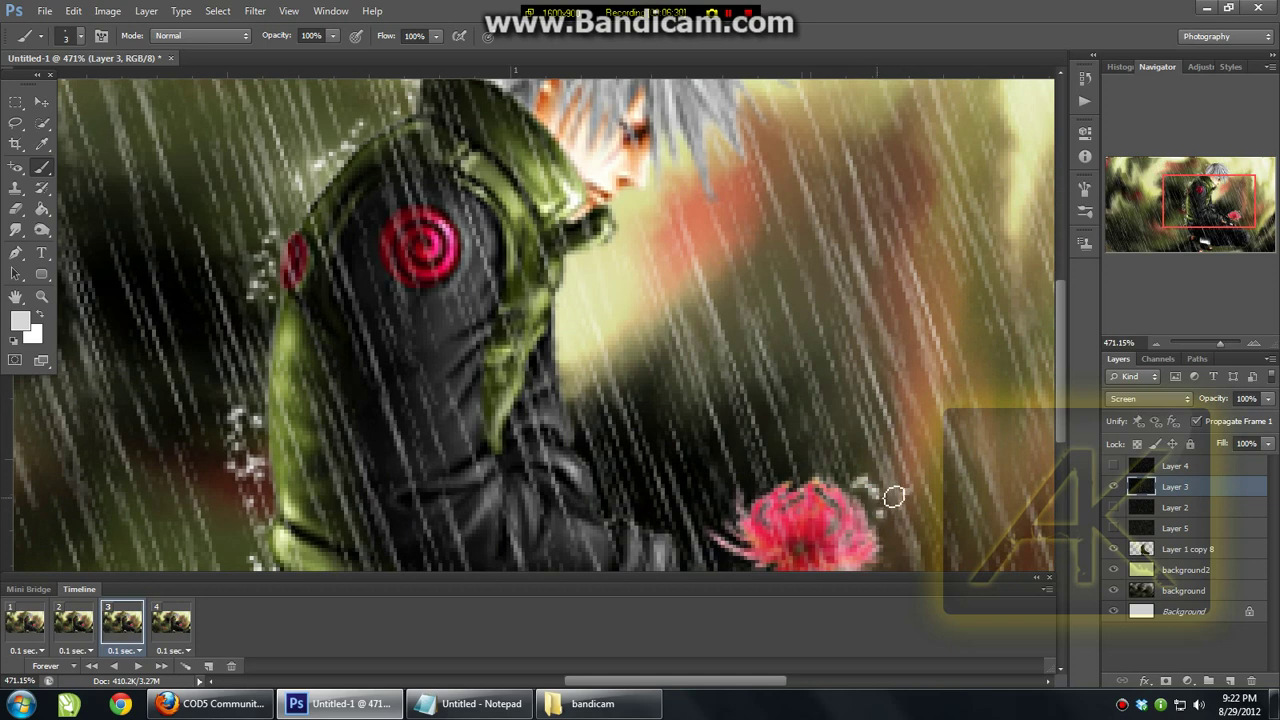
# Step: Replace the note in Notepad with "the more the rain the more the drops and the less...." and return to the image
pyautogui.click(473, 703)
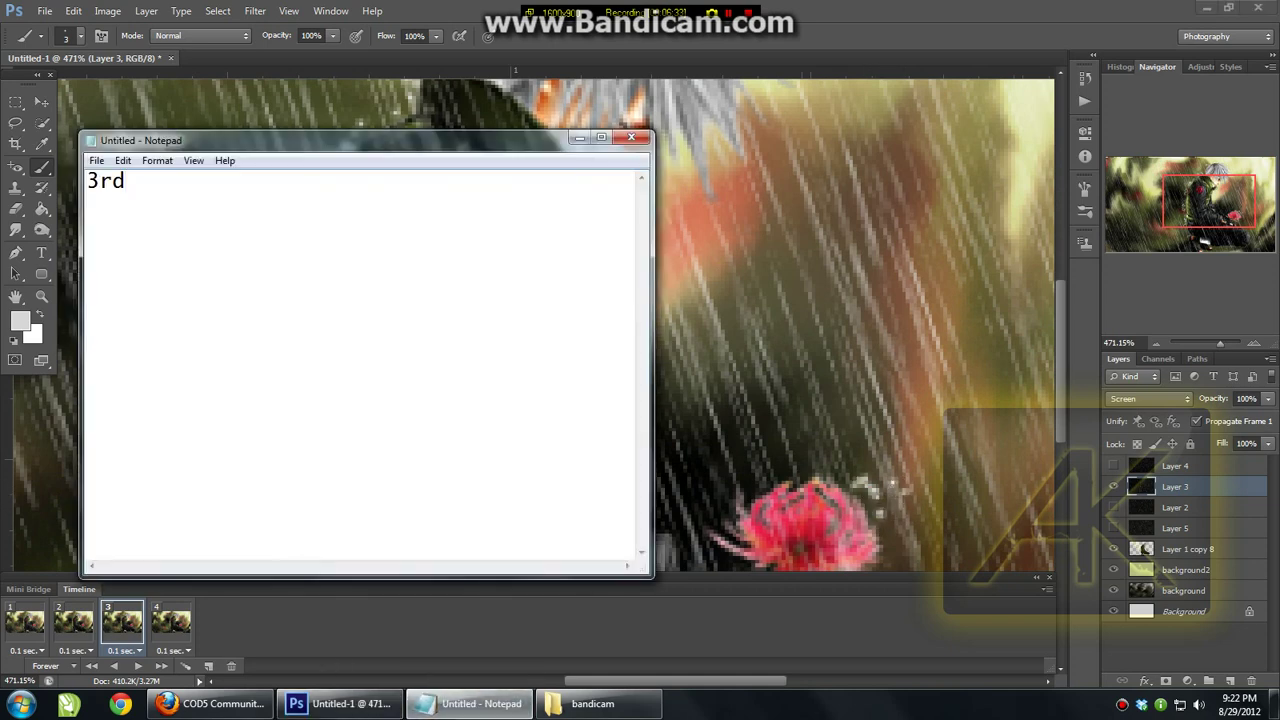
pyautogui.hotkey('ctrl', 'a')
pyautogui.write('the mroe the')
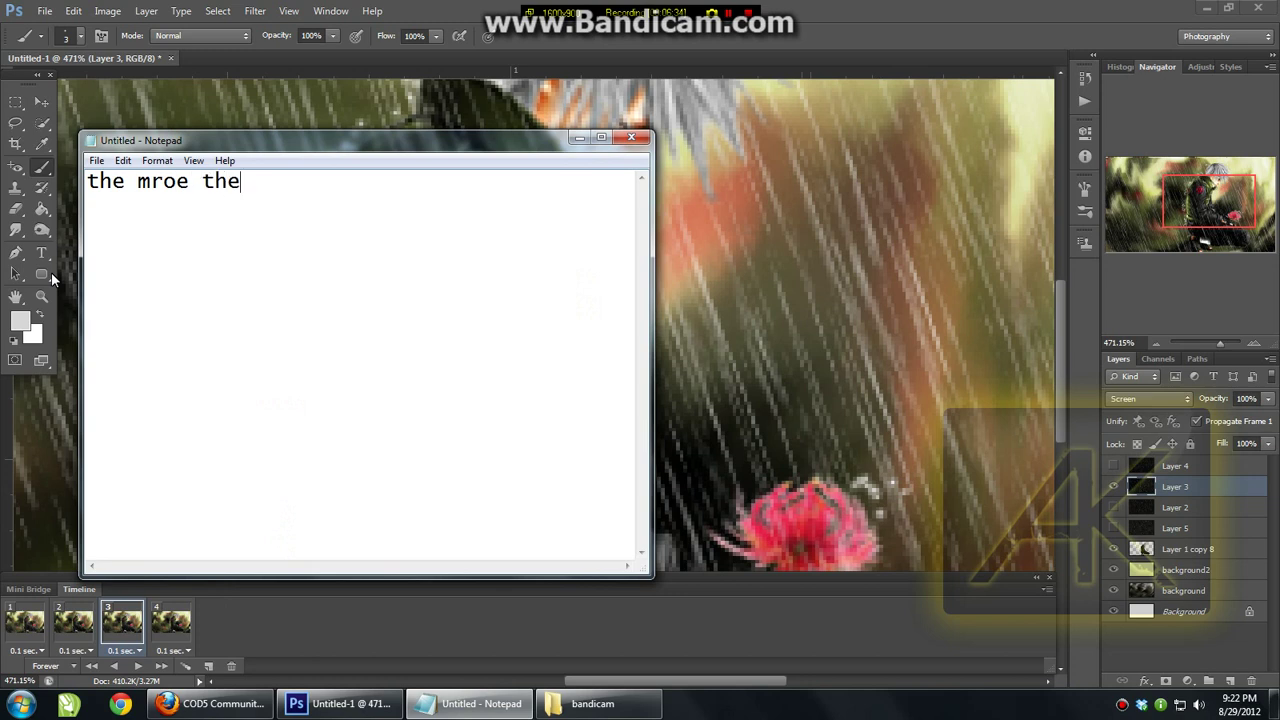
pyautogui.press('BackSpace')
pyautogui.press('BackSpace')
pyautogui.press('BackSpace')
pyautogui.press('BackSpace')
pyautogui.press('BackSpace')
pyautogui.press('BackSpace')
pyautogui.press('BackSpace')
pyautogui.write('ore the drops')
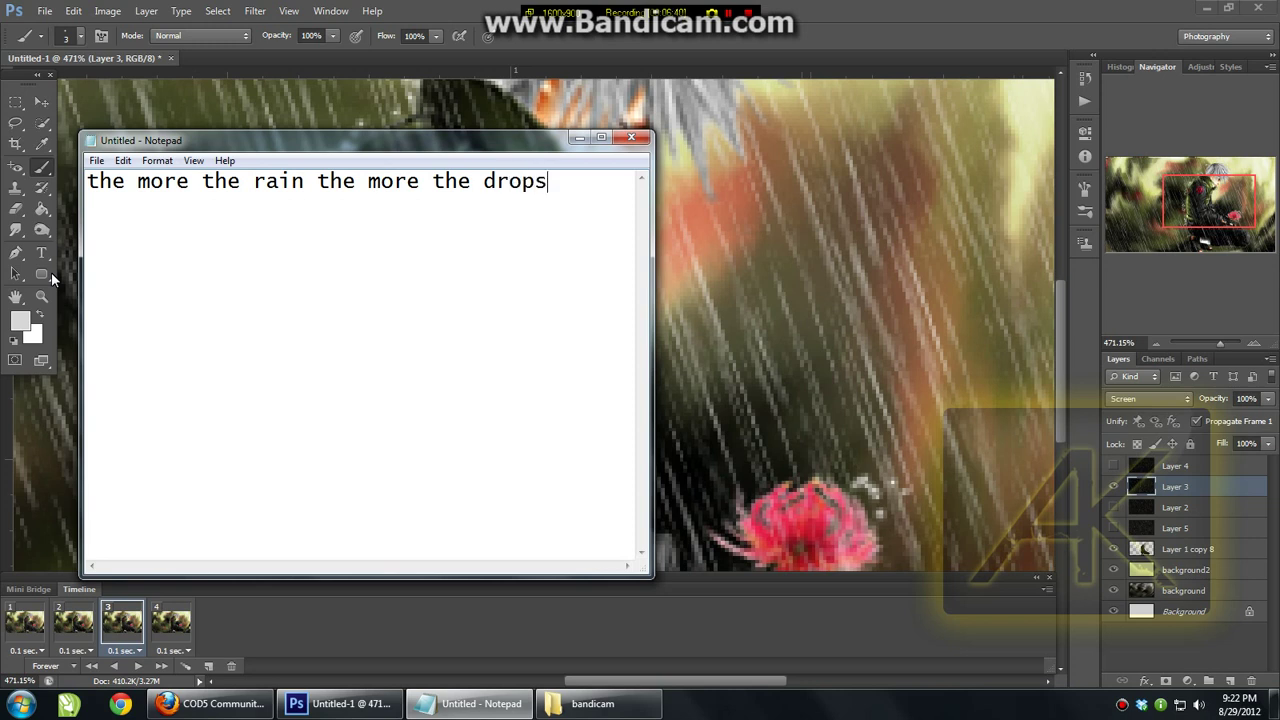
pyautogui.write('nd the less....')
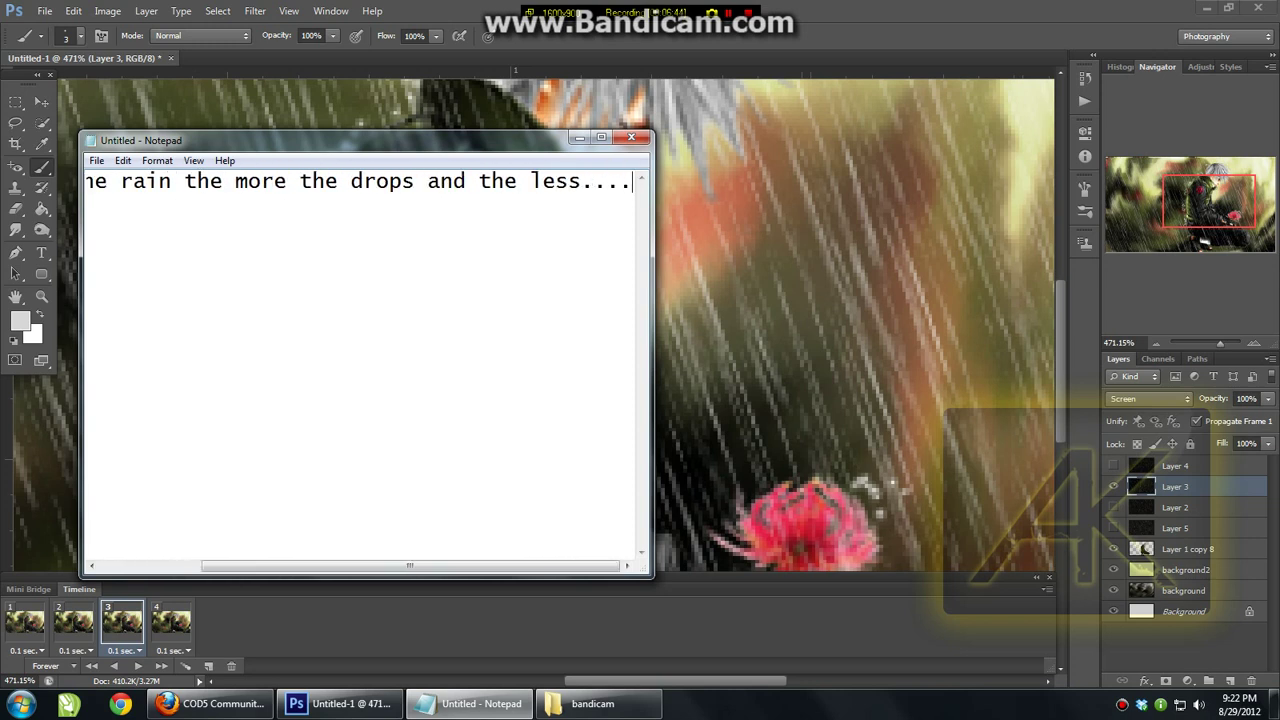
pyautogui.click(579, 137)
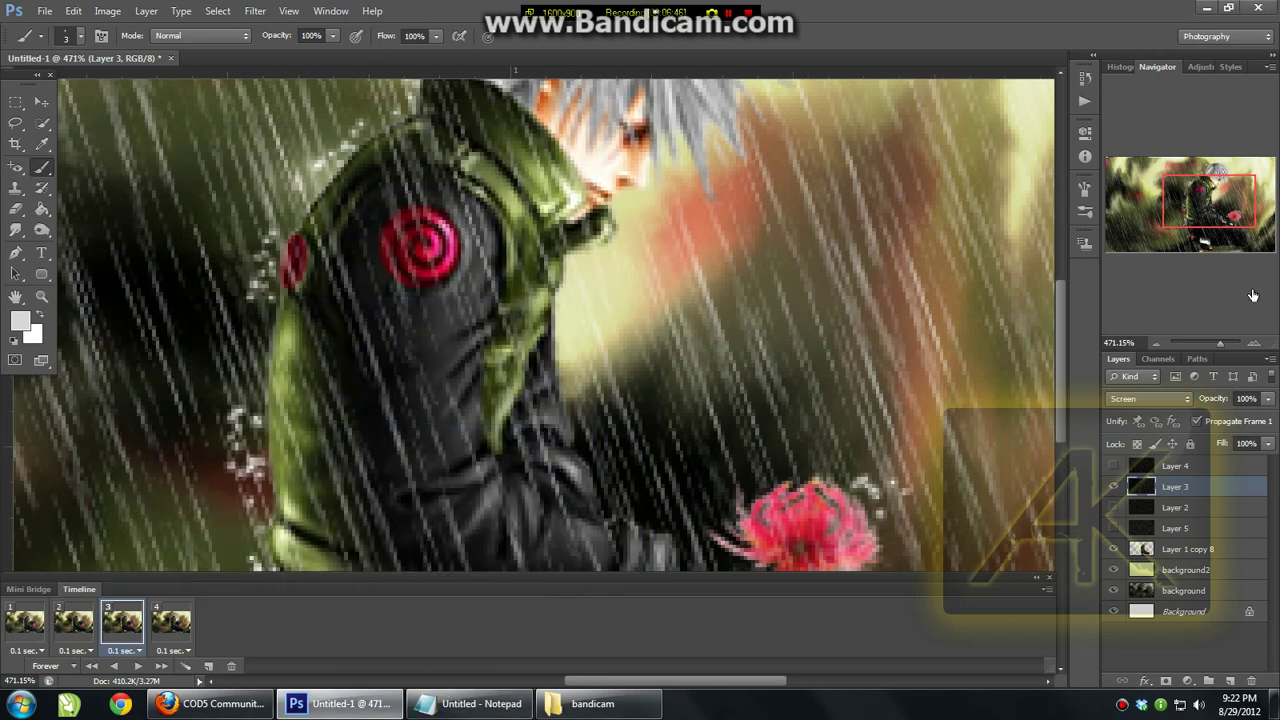
# Step: Play the four-frame rain animation with the whole image in view
pyautogui.moveTo(1221, 345); pyautogui.dragTo(1213, 344)
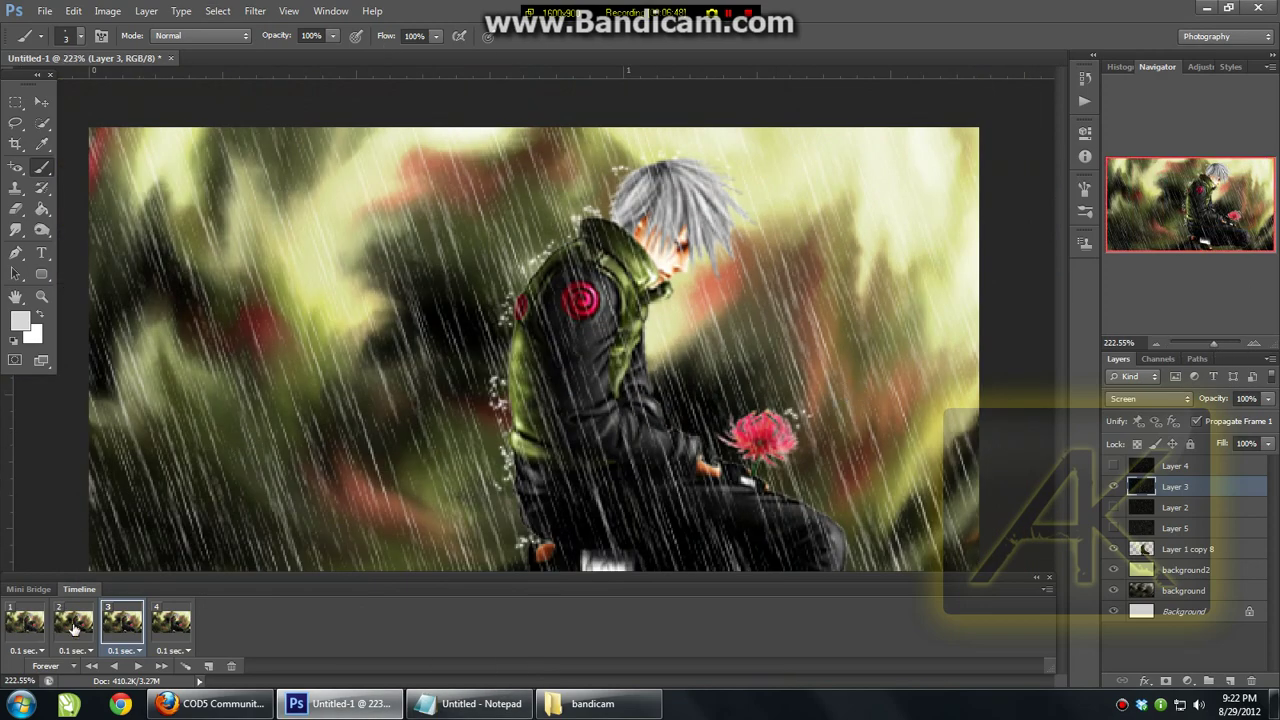
pyautogui.click(143, 666)
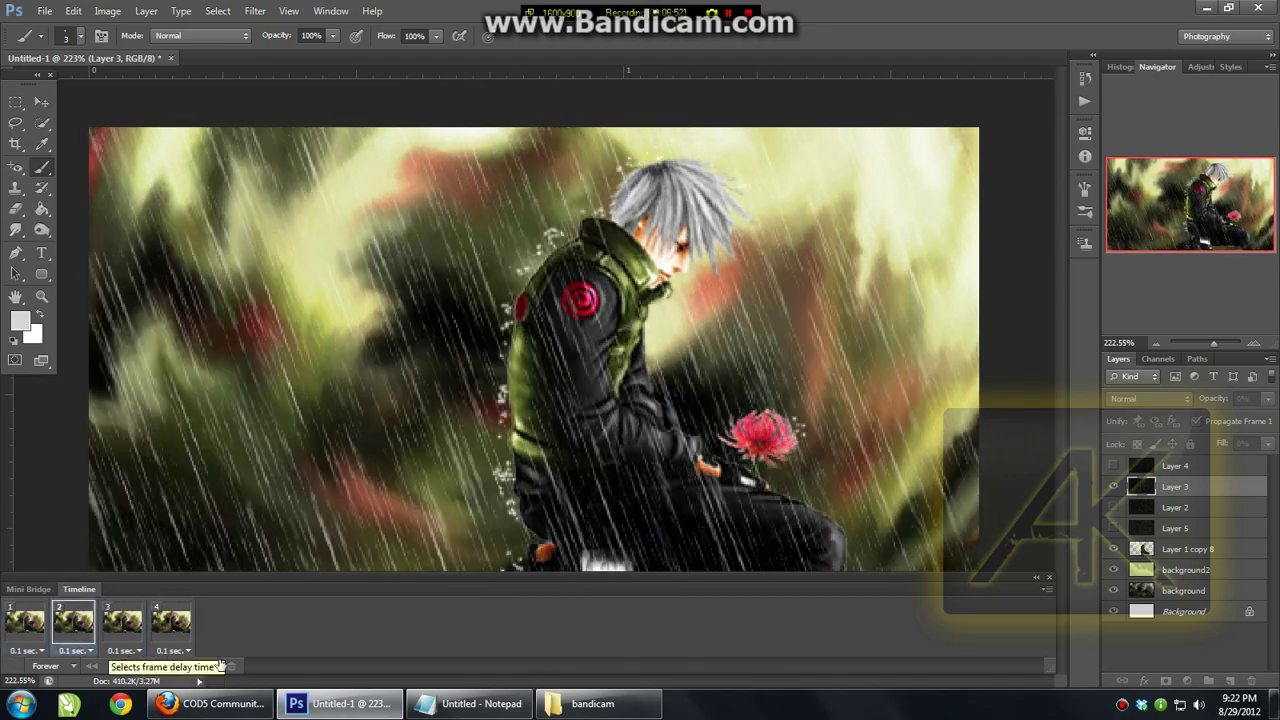
# Step: Paint more water drops on Layer 5 above the pink flower's upper petals in frame 1
pyautogui.moveTo(488, 707)
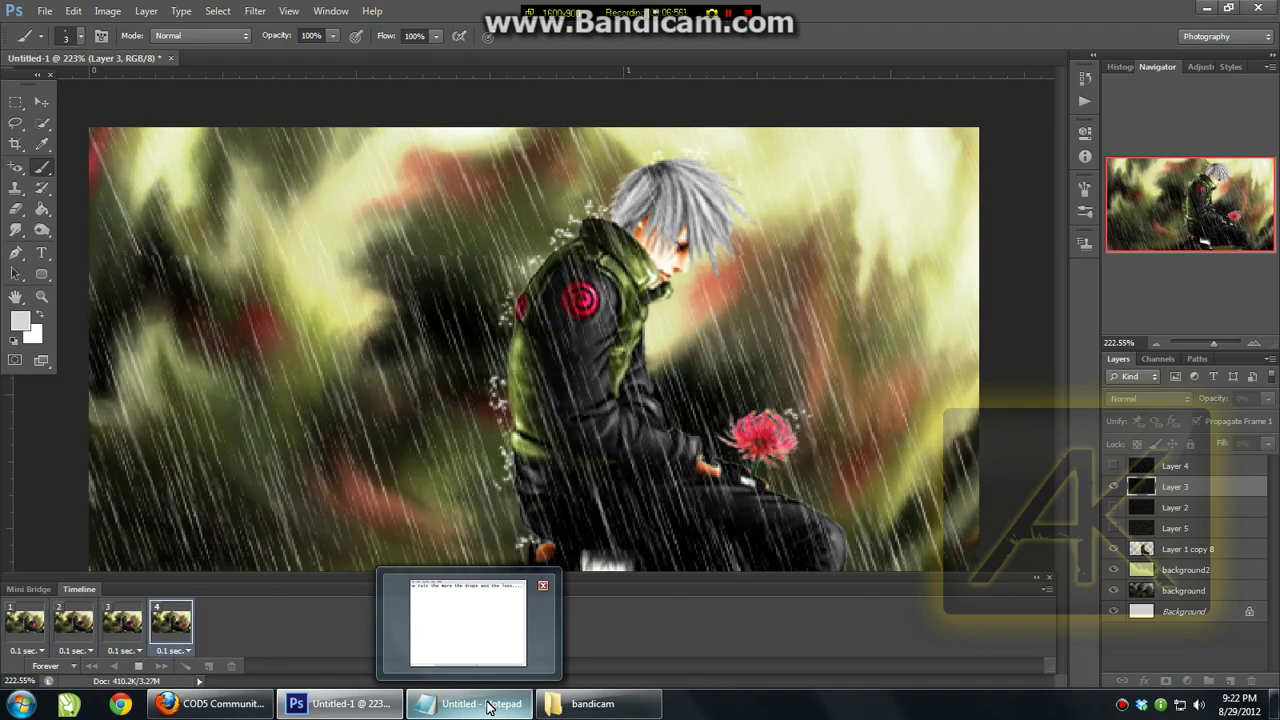
pyautogui.click(5, 638)
pyautogui.click(1145, 530)
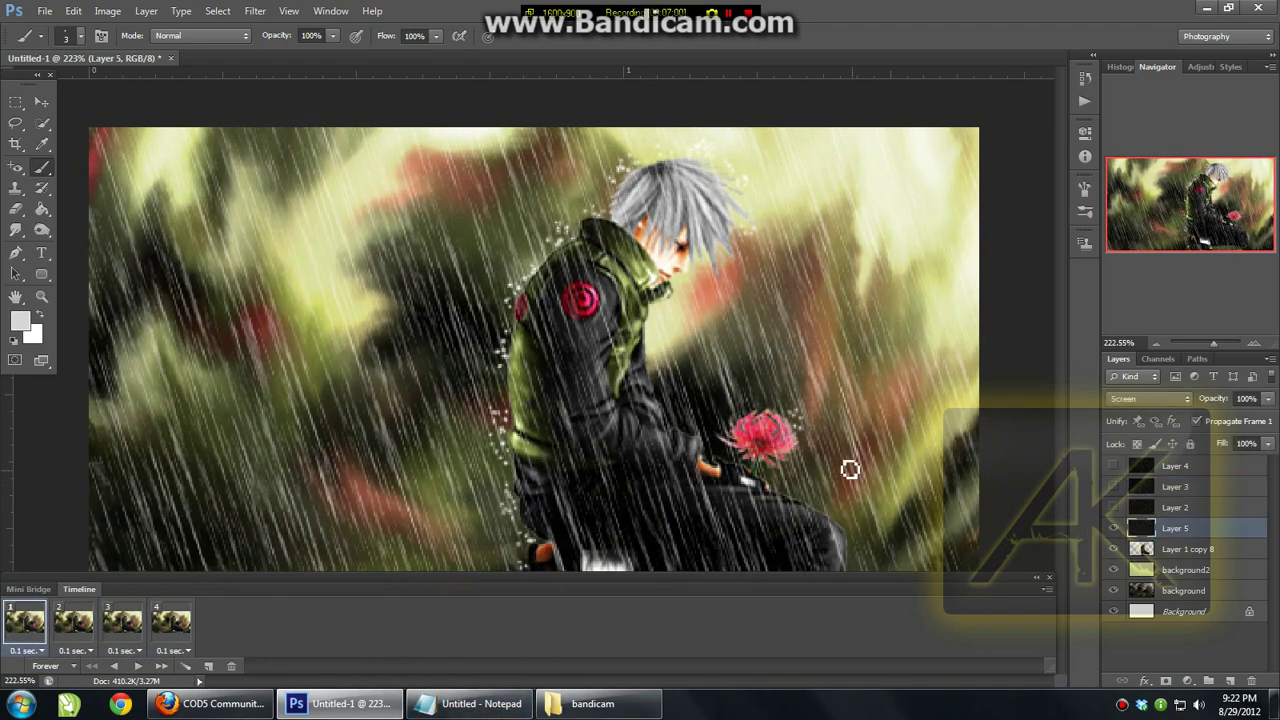
pyautogui.moveTo(789, 412); pyautogui.dragTo(771, 409)
# Step: Switch to frame 2 and paint water drops on Layer 2 around the pink flower's upper petals
pyautogui.click(73, 622)
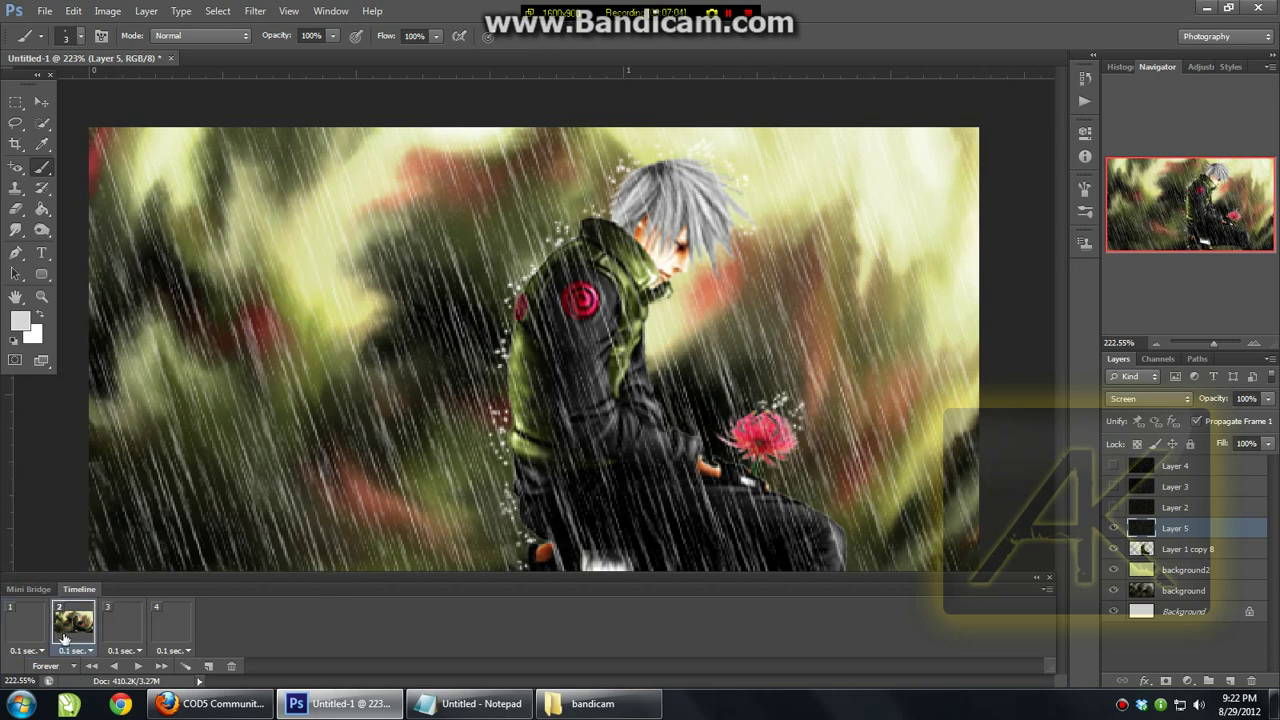
pyautogui.click(777, 410)
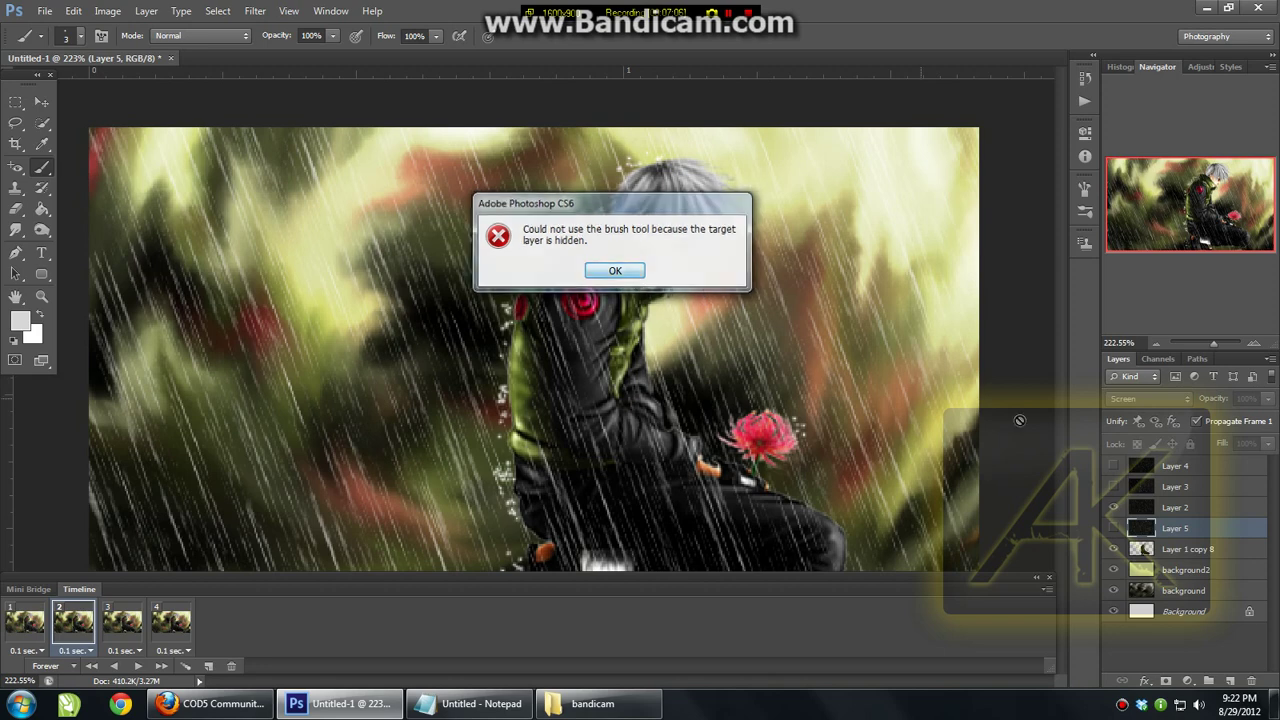
pyautogui.click(615, 271)
pyautogui.click(1160, 507)
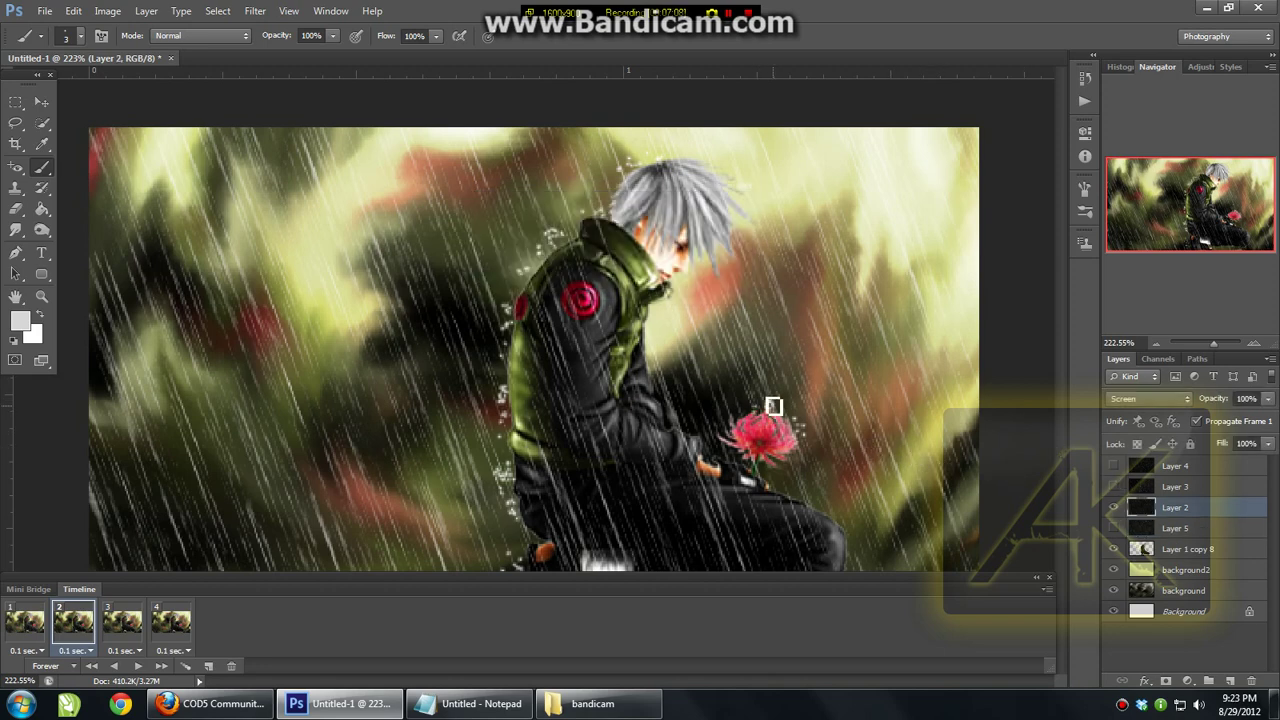
# Step: Dab water drops on Layer 3 above the pink flower in frame 3, and make Layer 4 active on frame 4
pyautogui.click(140, 622)
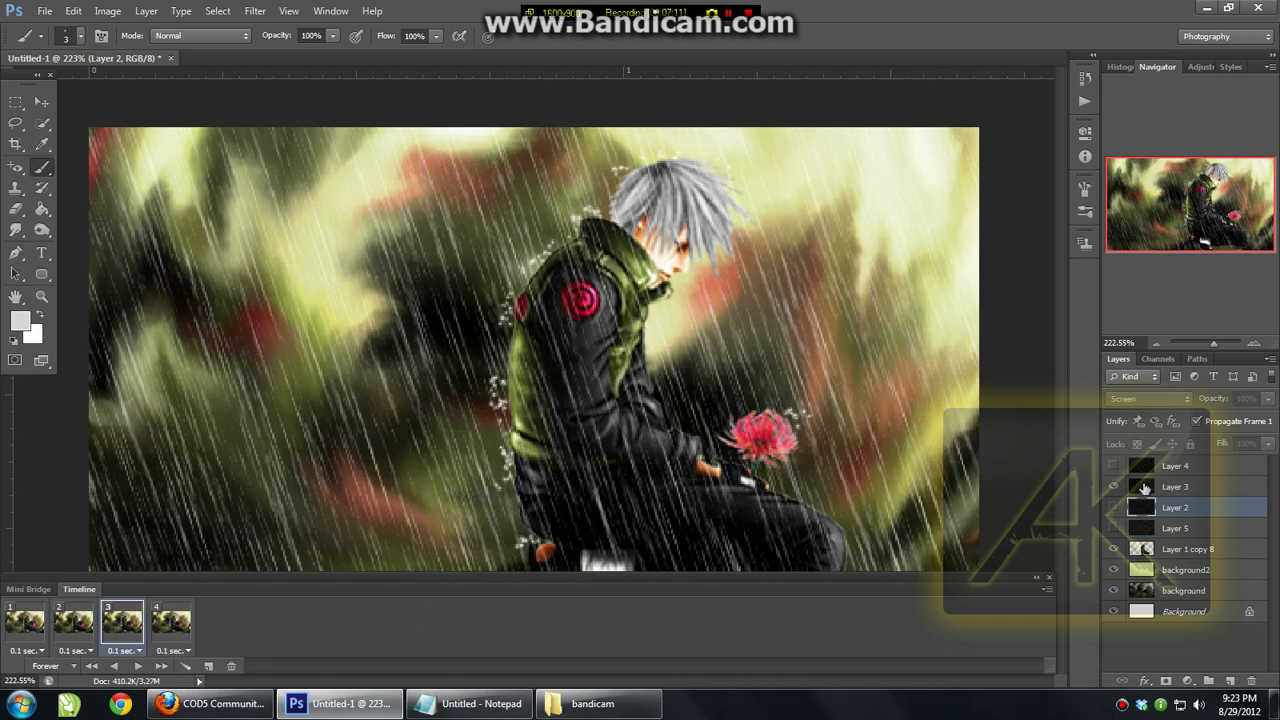
pyautogui.click(1160, 486)
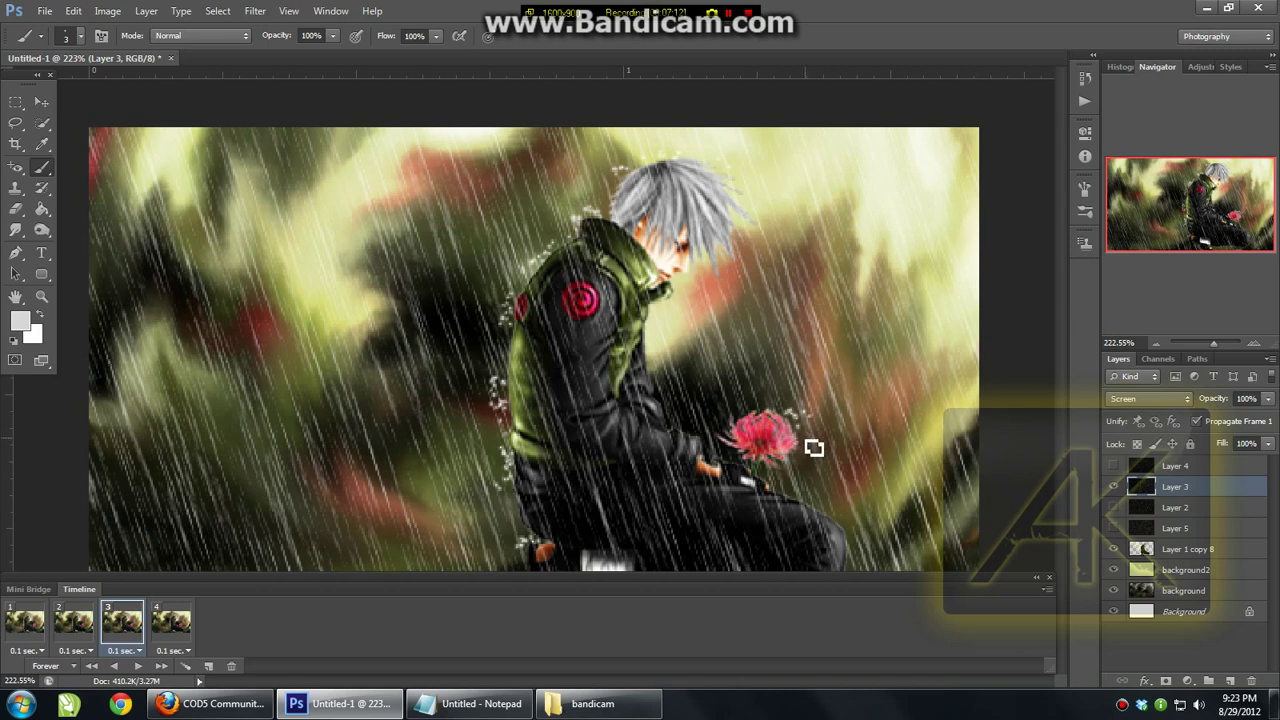
pyautogui.click(786, 400)
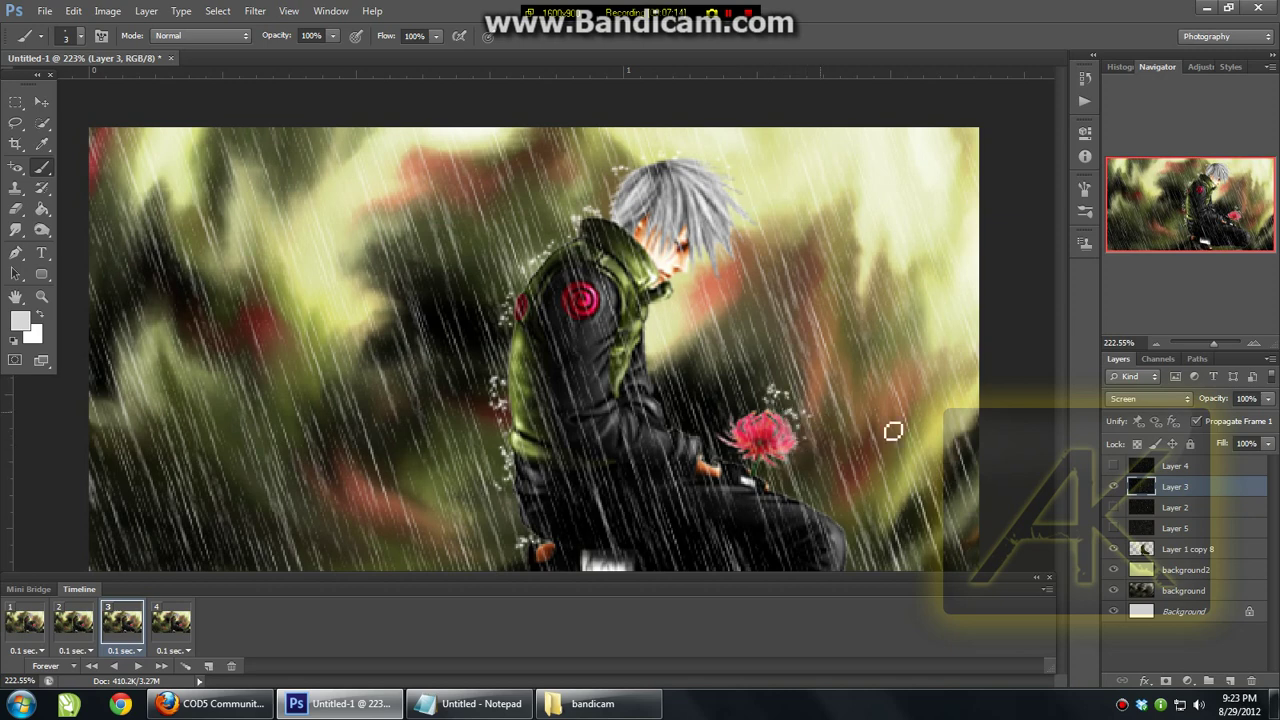
pyautogui.click(1165, 466)
pyautogui.click(171, 620)
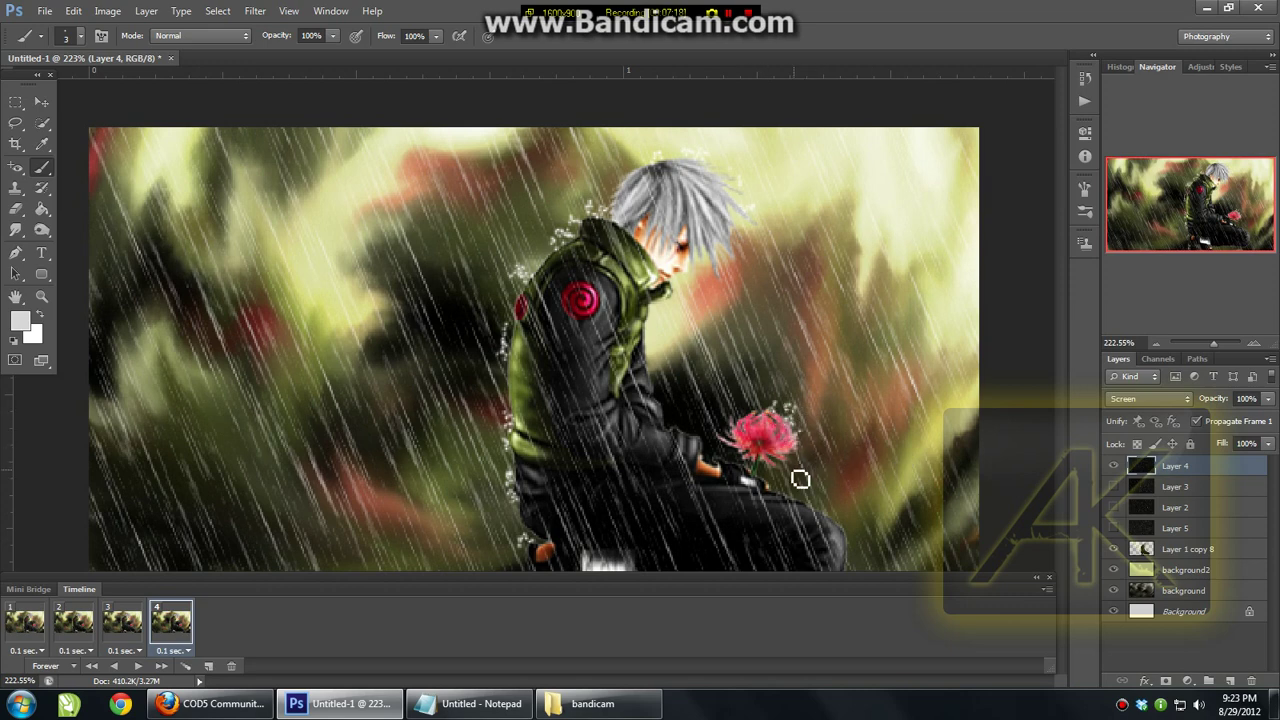
# Step: Step through the four frames to compare their water drops, and play the rain animation
pyautogui.click(122, 625)
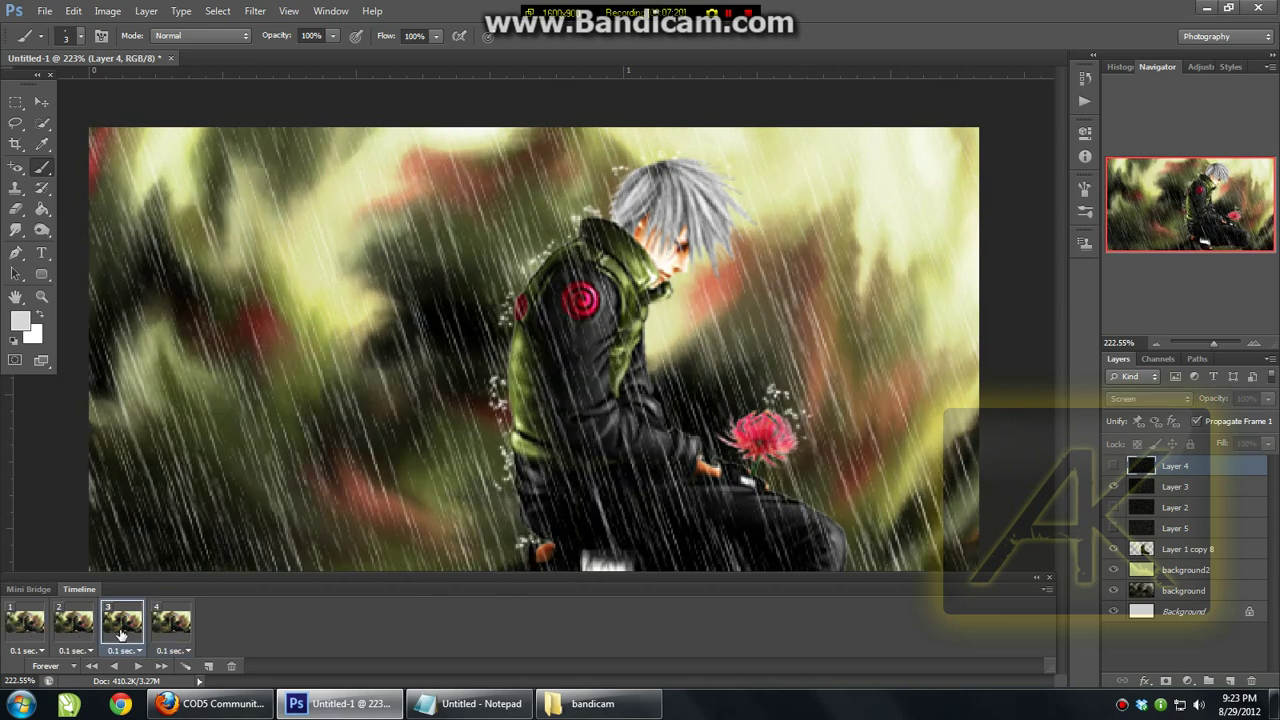
pyautogui.click(68, 630)
pyautogui.click(27, 630)
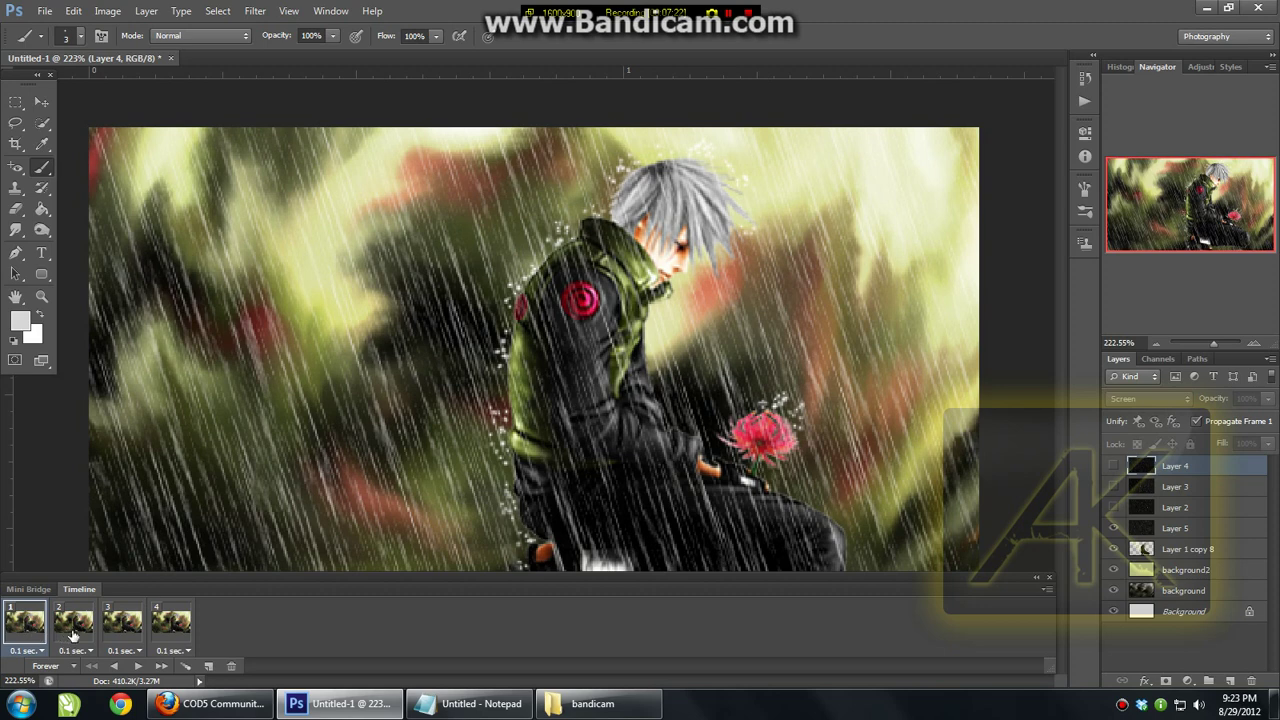
pyautogui.click(72, 630)
pyautogui.click(122, 630)
pyautogui.click(168, 640)
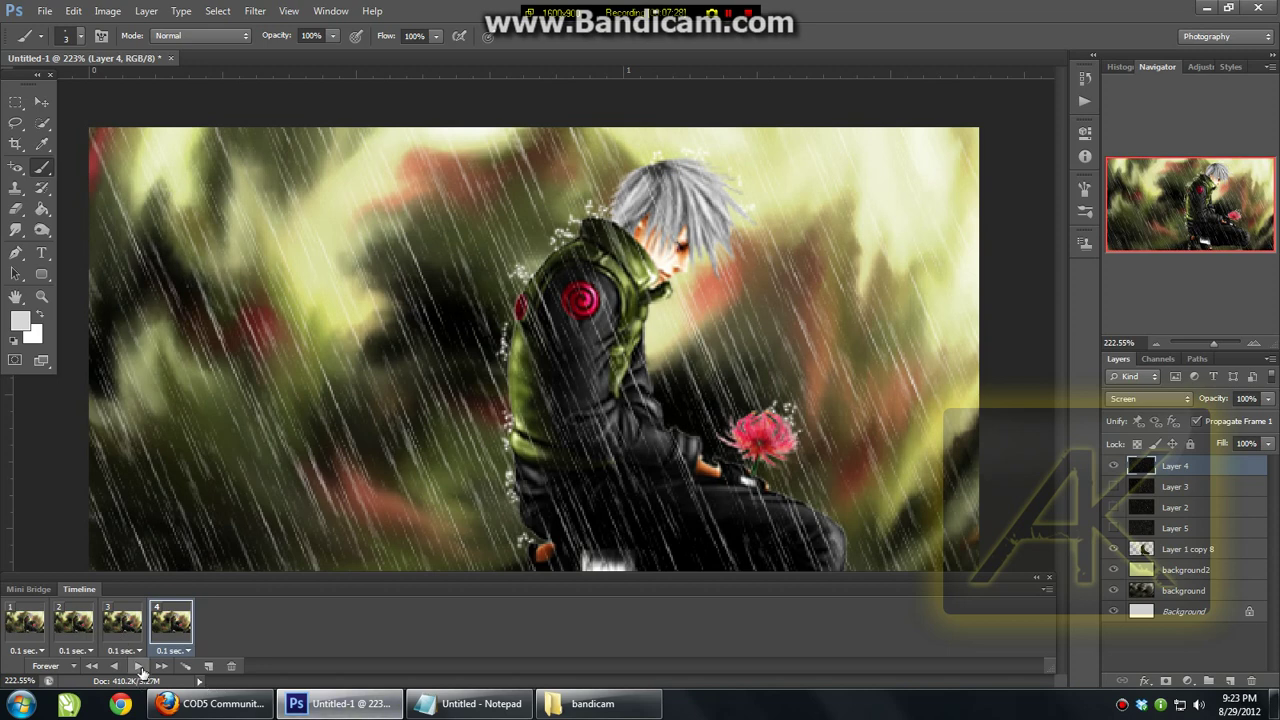
pyautogui.press('space')
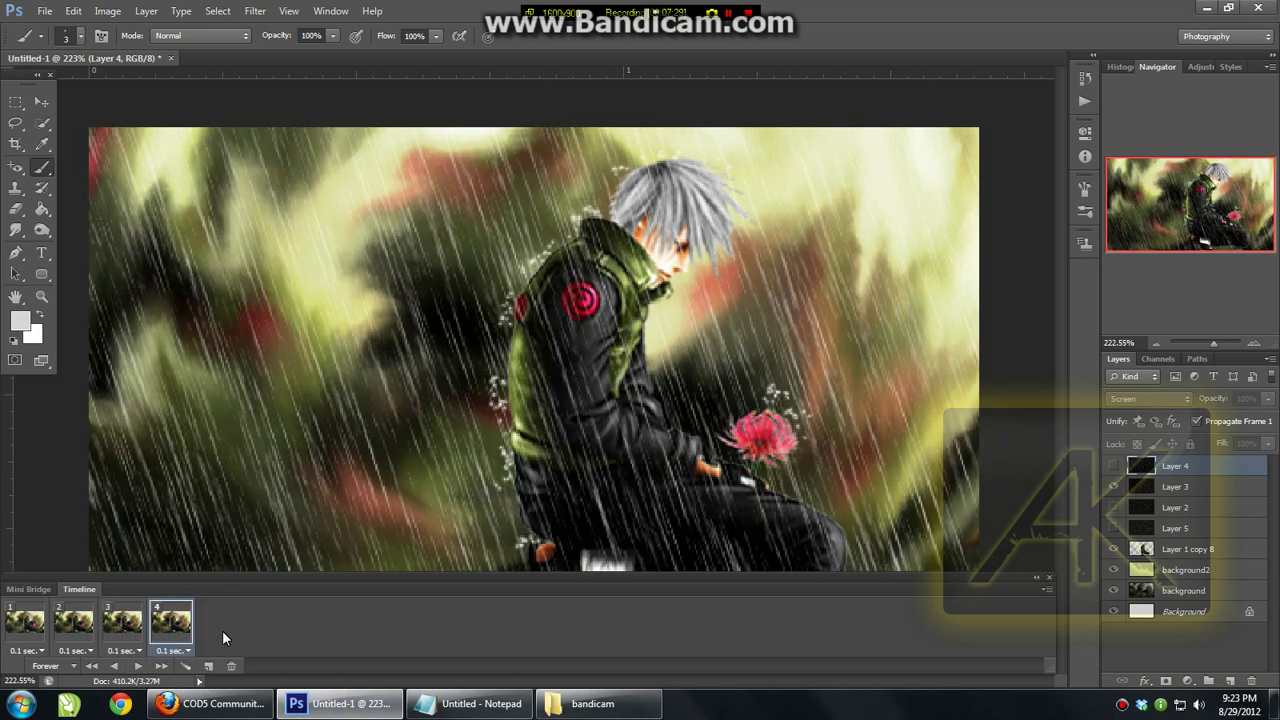
pyautogui.click(133, 640)
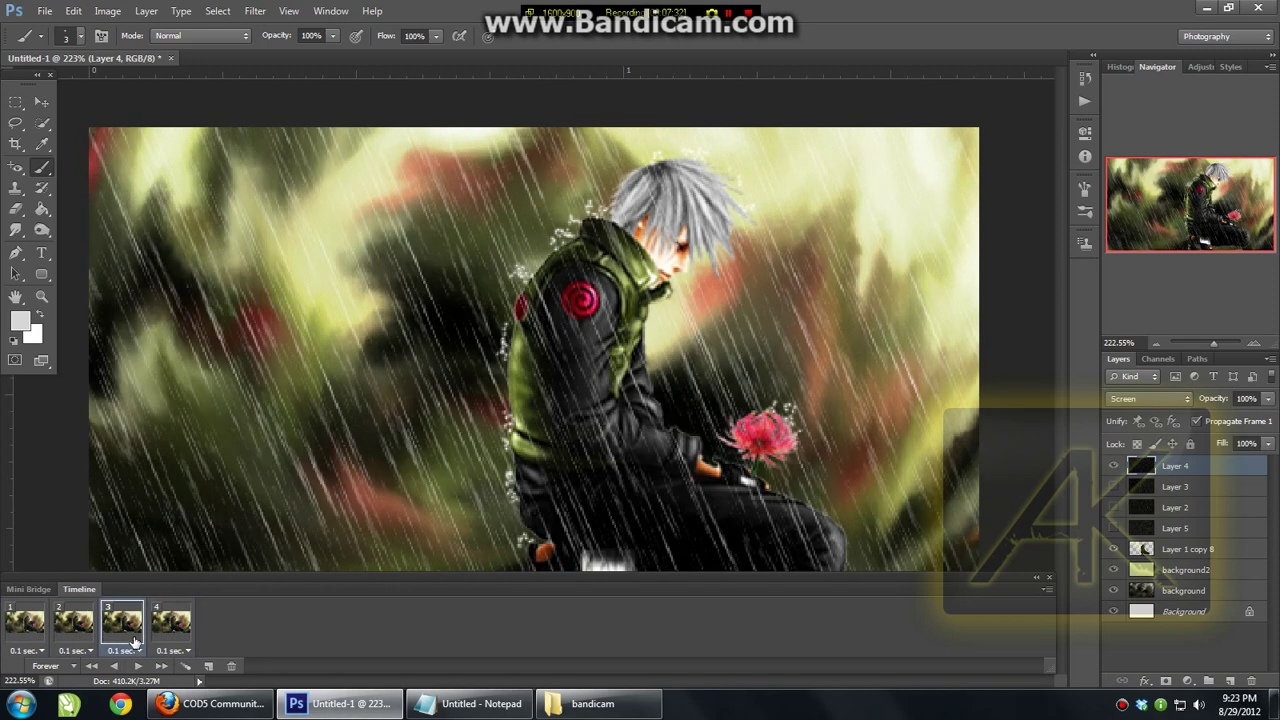
pyautogui.click(138, 666)
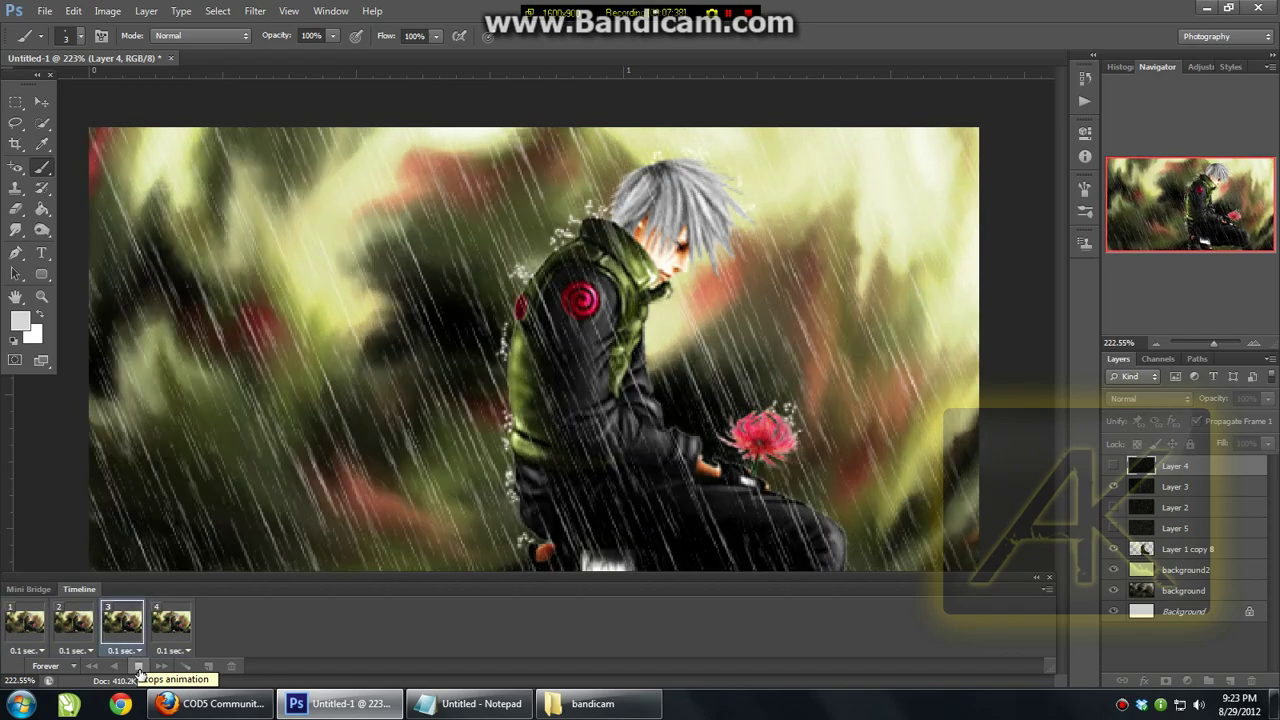
# Step: Switch to Notepad and replace the note with "And our raining animation is Done"
pyautogui.click(475, 703)
pyautogui.press('BackSpace')
pyautogui.hotkey('ctrl', 'a')
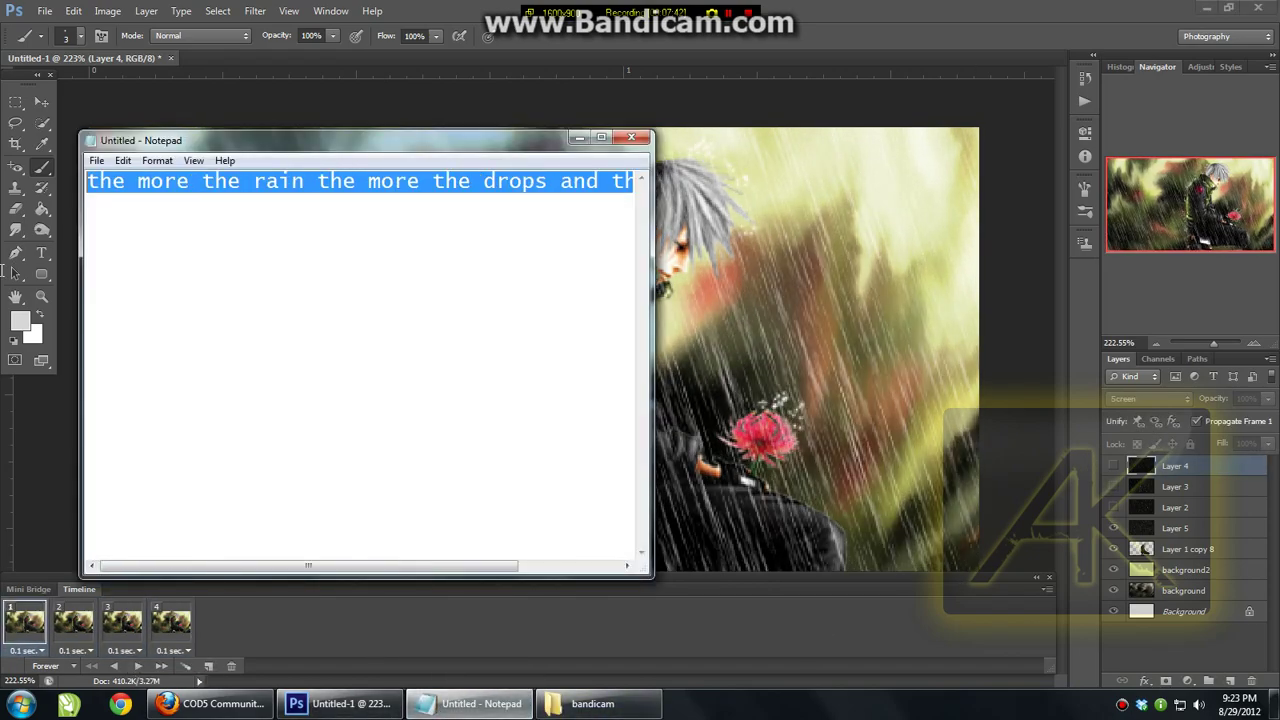
pyautogui.press('BackSpace')
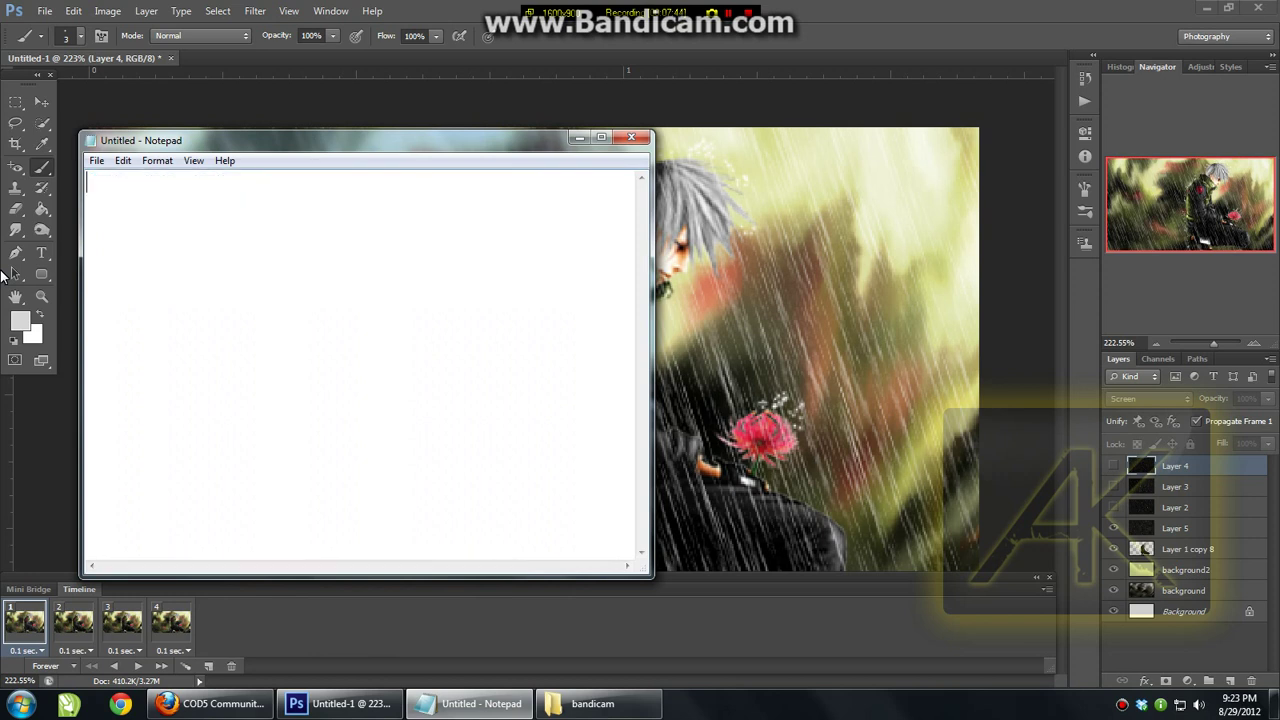
pyautogui.write('And our ra')
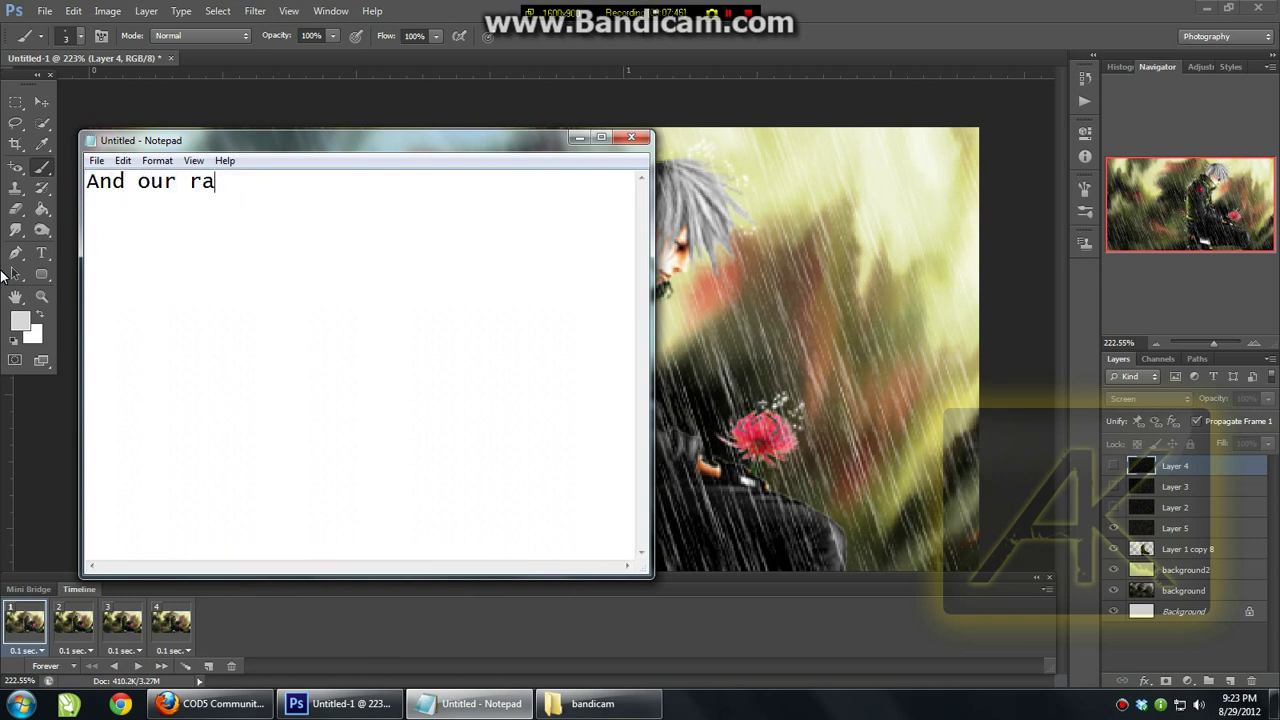
pyautogui.write('ining animat')
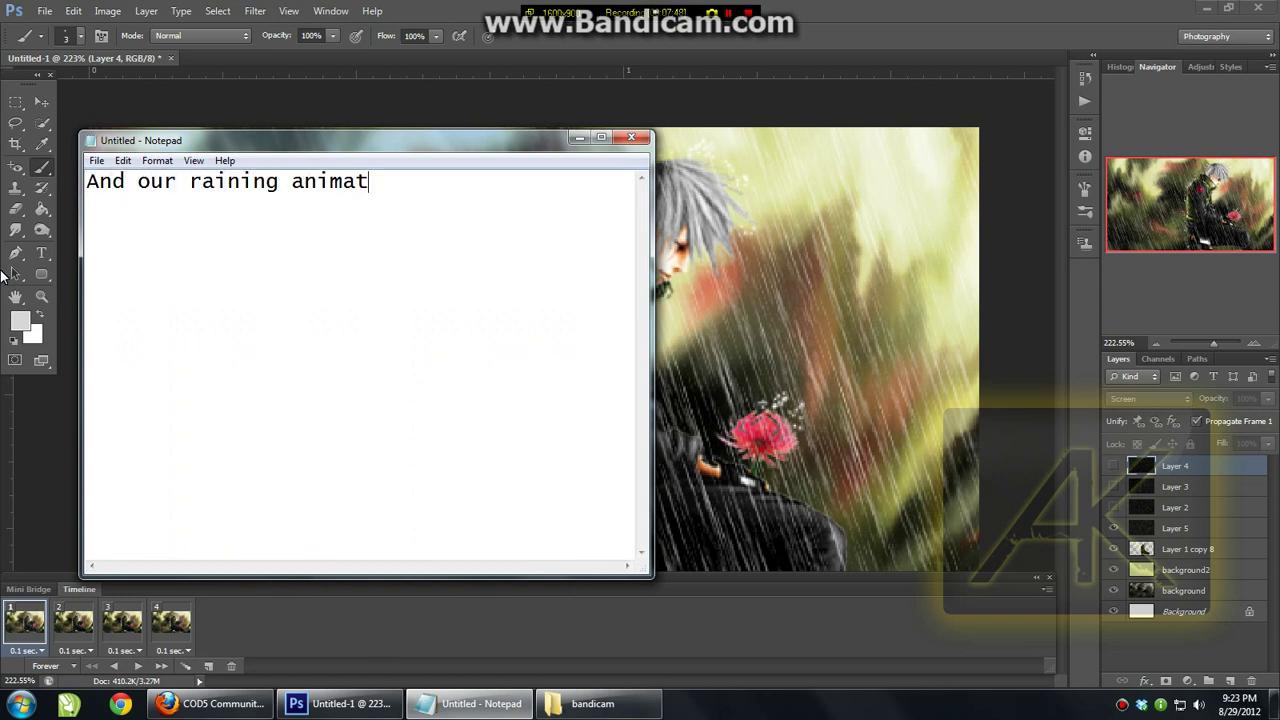
pyautogui.write('ion is Done ')
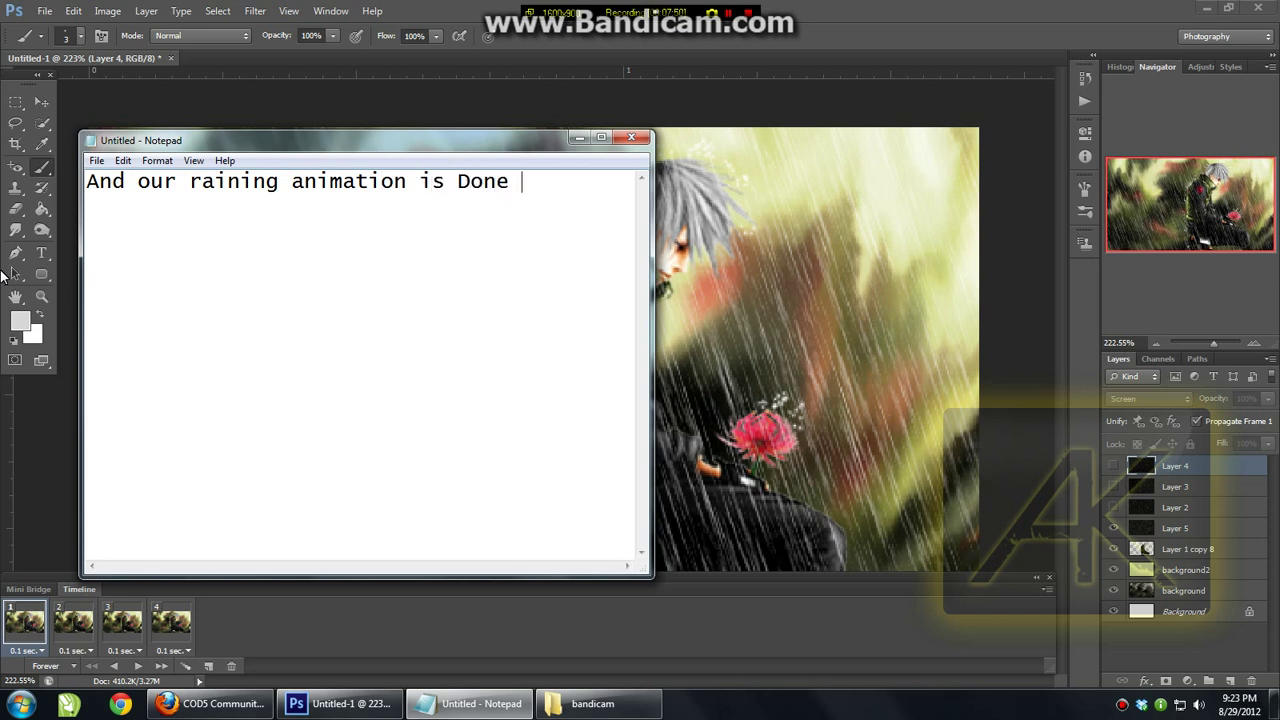
# Step: Finish the line with ":)" and add below "u can add text if u want to but dont forgot to add the water drops on the text too"
pyautogui.write(':)  u can add text ')
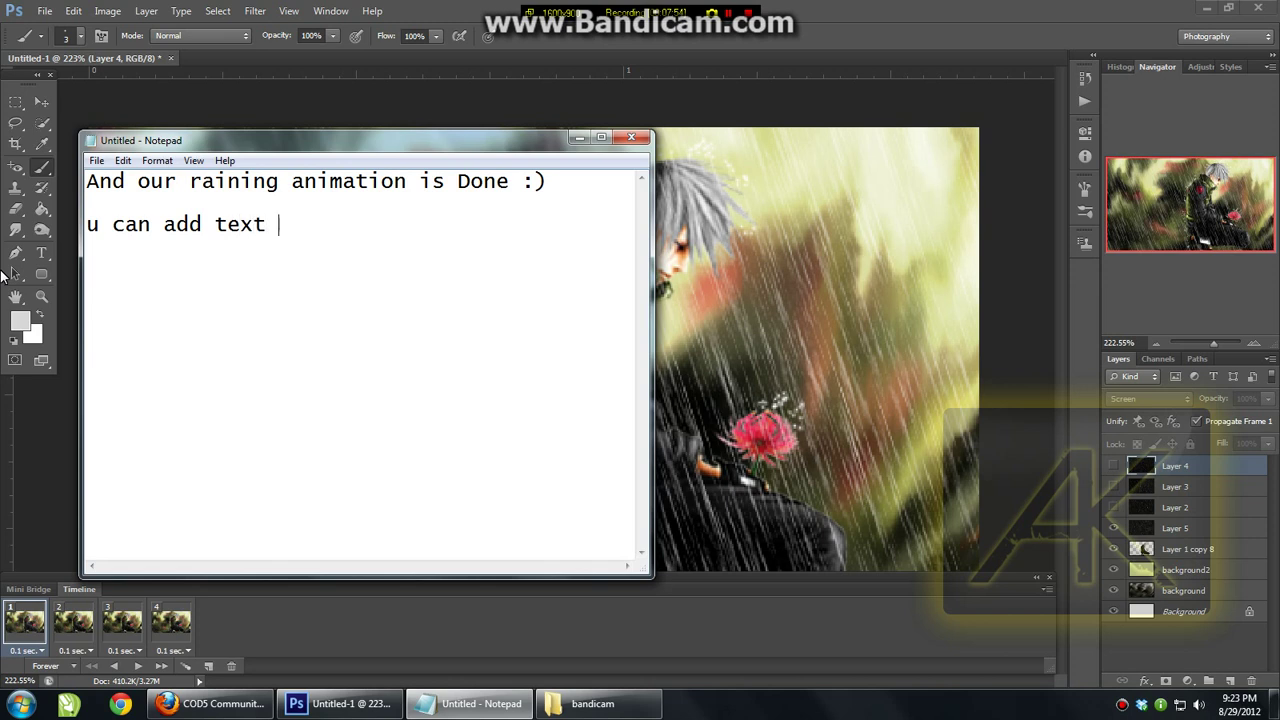
pyautogui.write('if u want to but d')
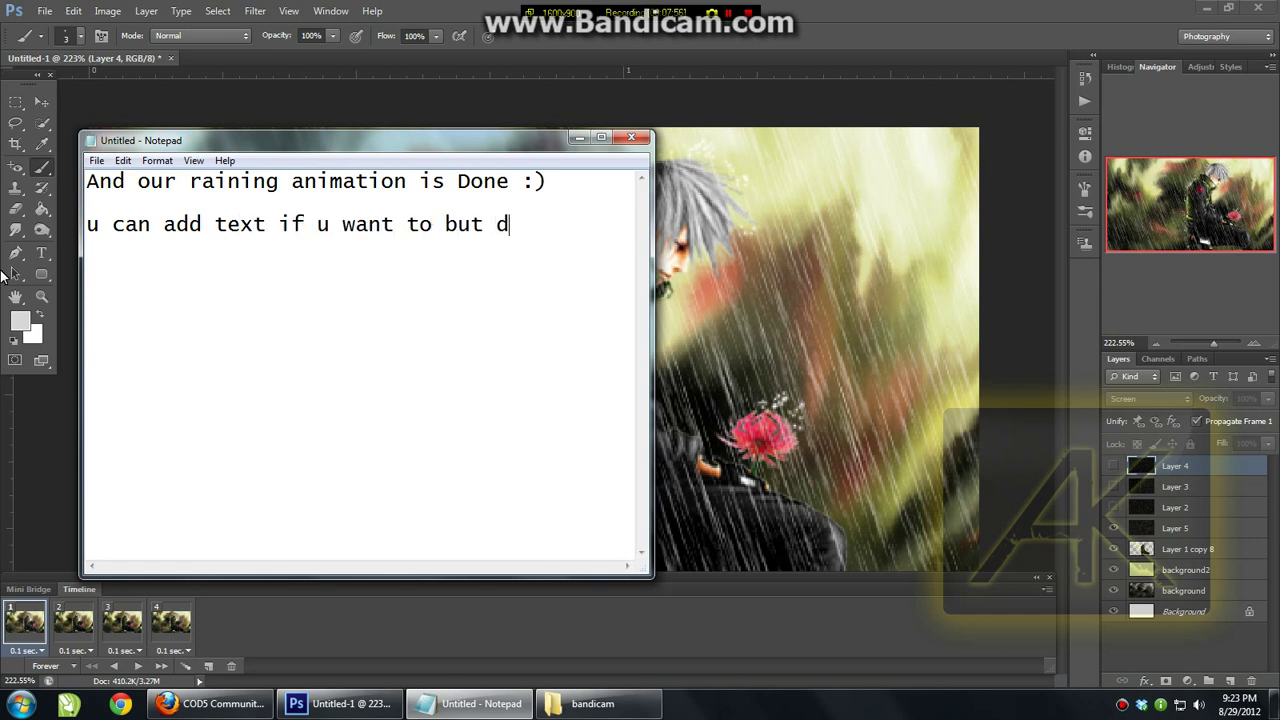
pyautogui.write('ont forgot')
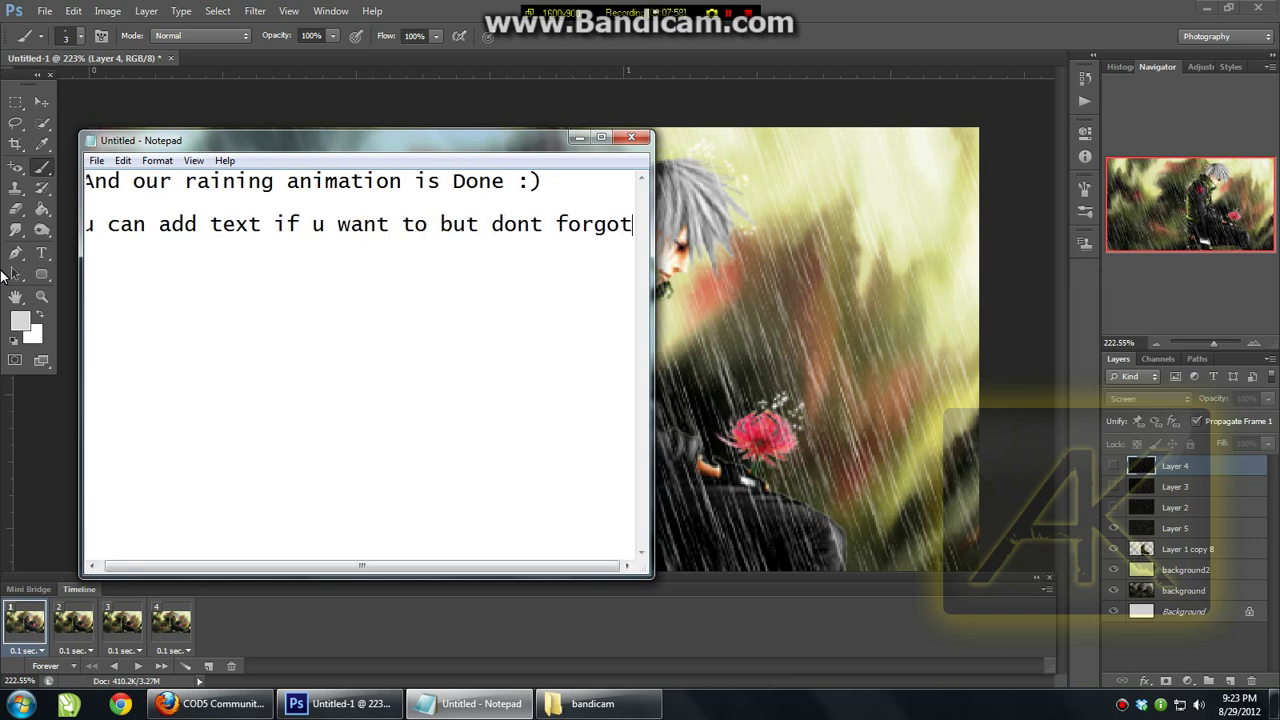
pyautogui.press('Return')
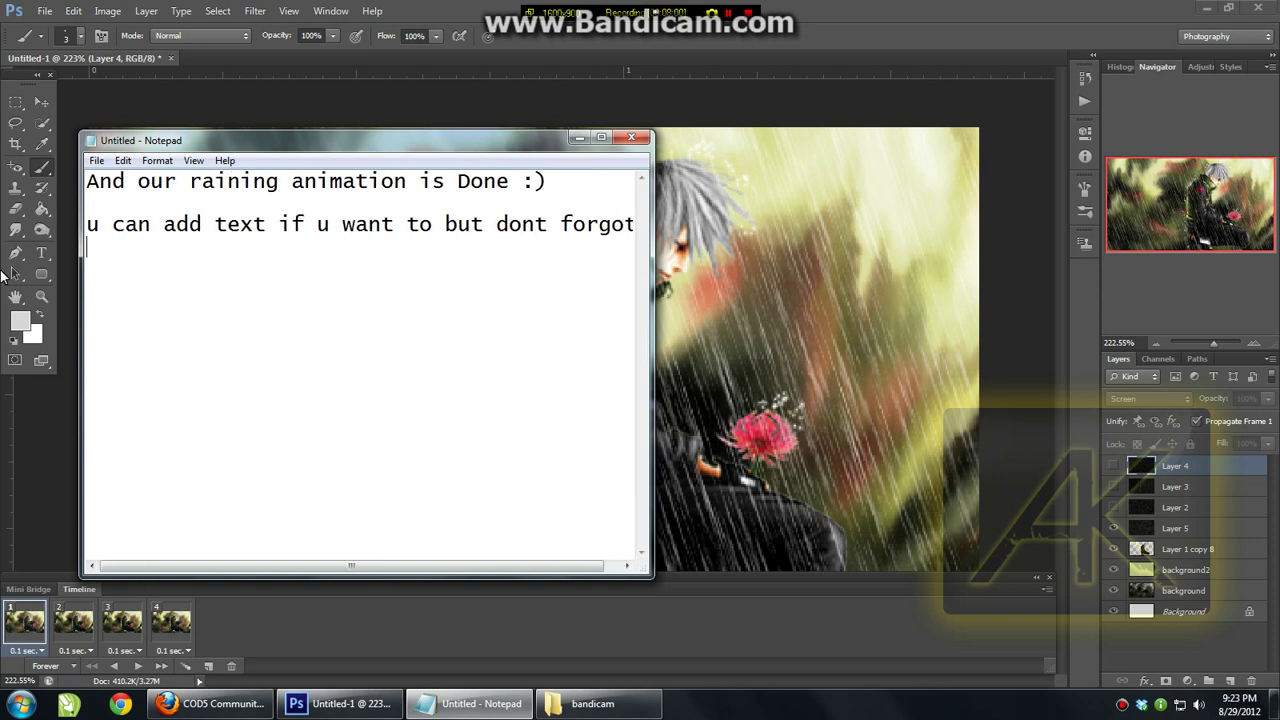
pyautogui.write('to add the ')
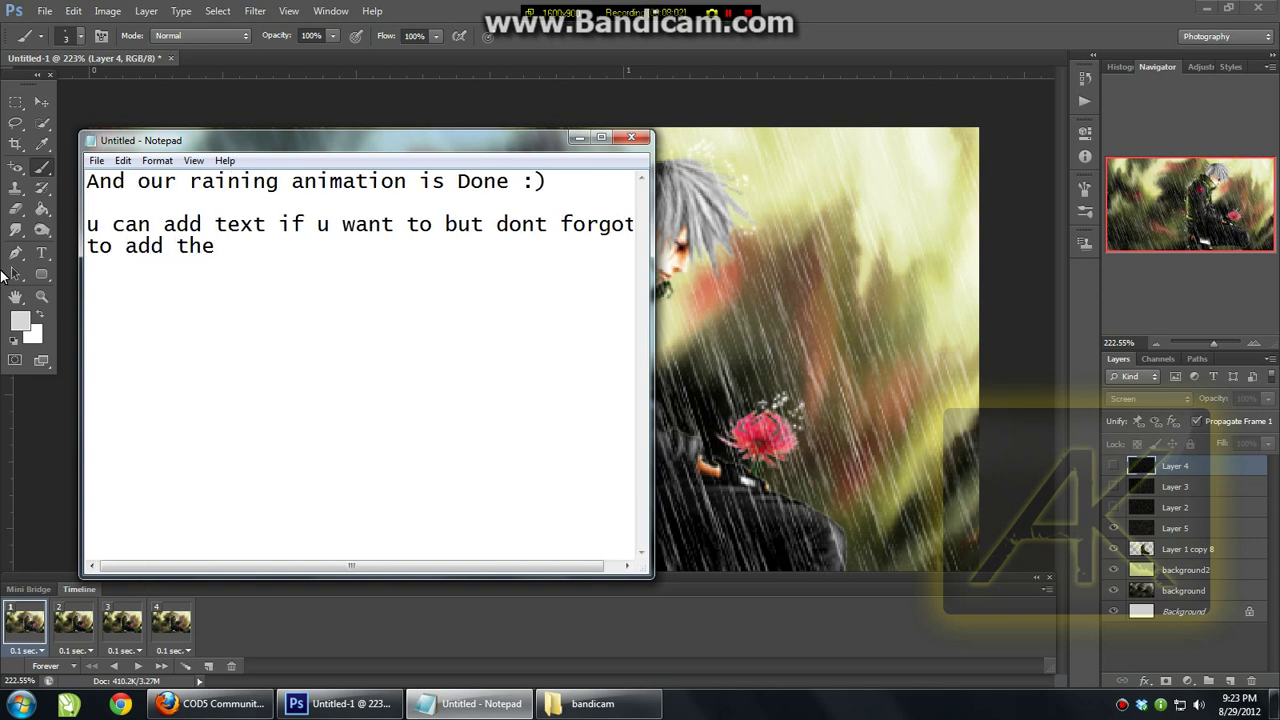
pyautogui.write('water dro')
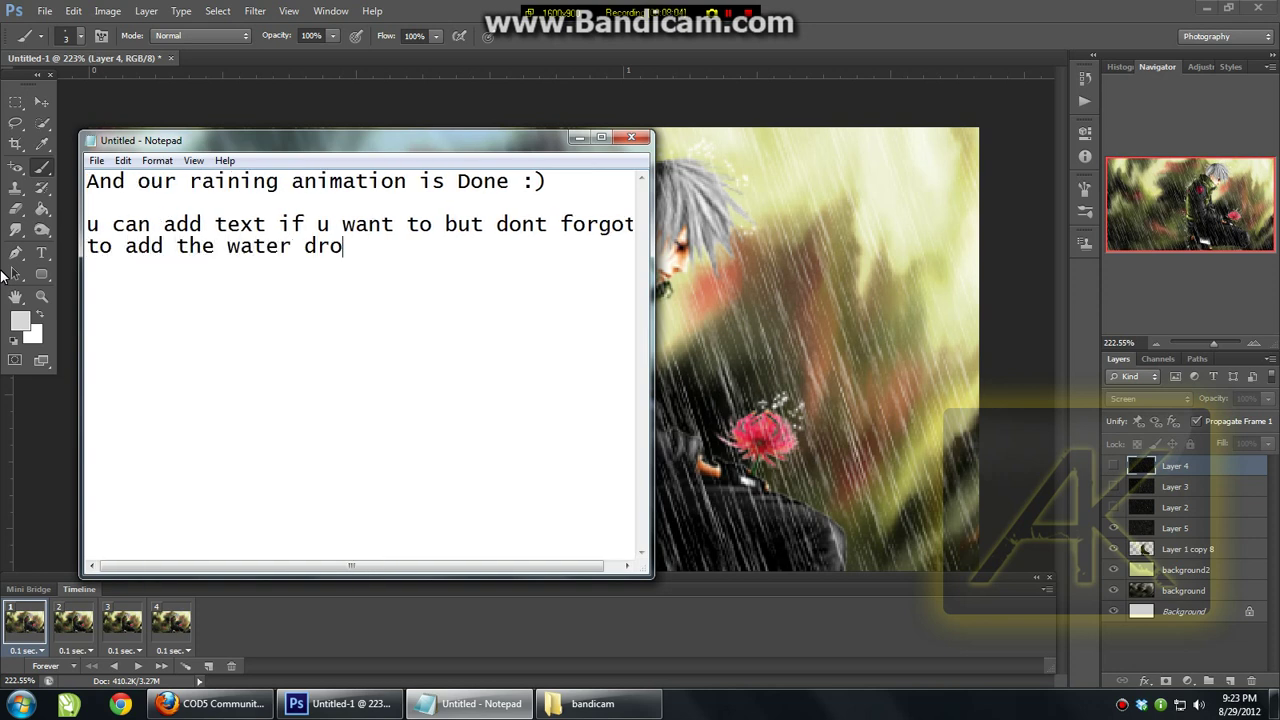
pyautogui.write('ps on the t')
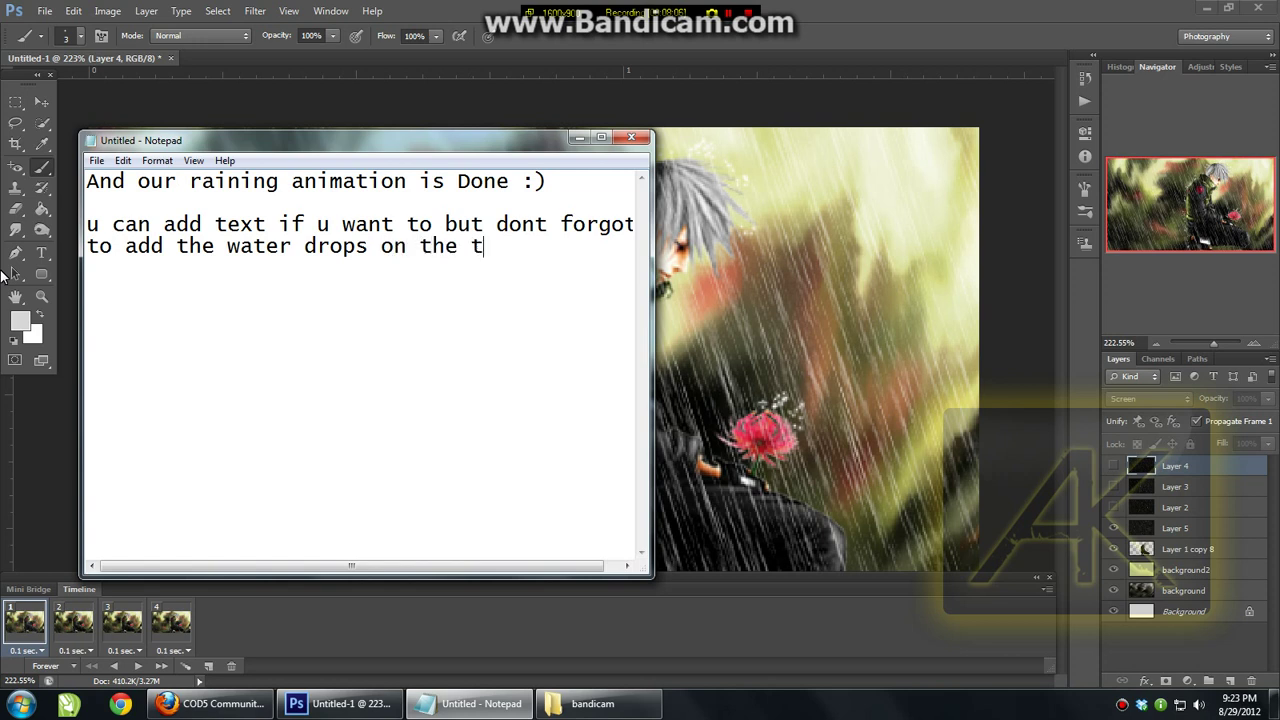
pyautogui.write('ext too')
pyautogui.write('a')
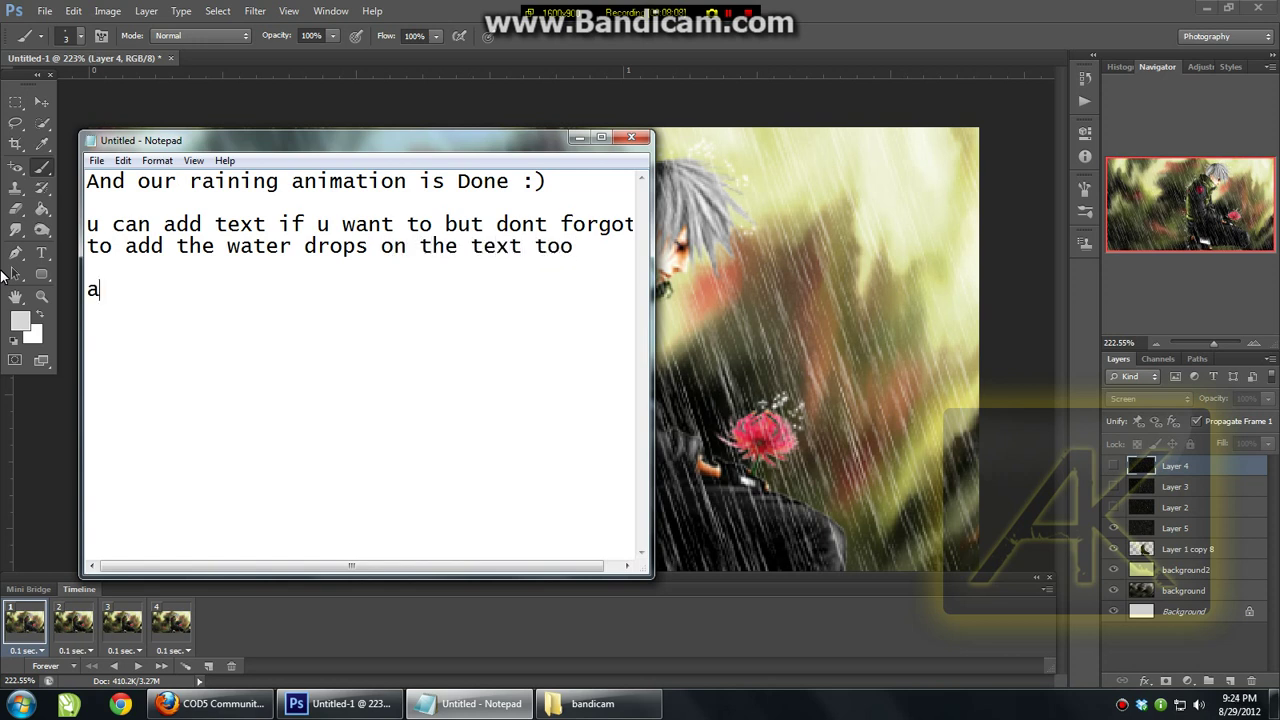
# Step: Replace the whole note with "THanks for Watching..."
pyautogui.press('BackSpace')
pyautogui.hotkey('ctrl', 'a')
pyautogui.press('BackSpace')
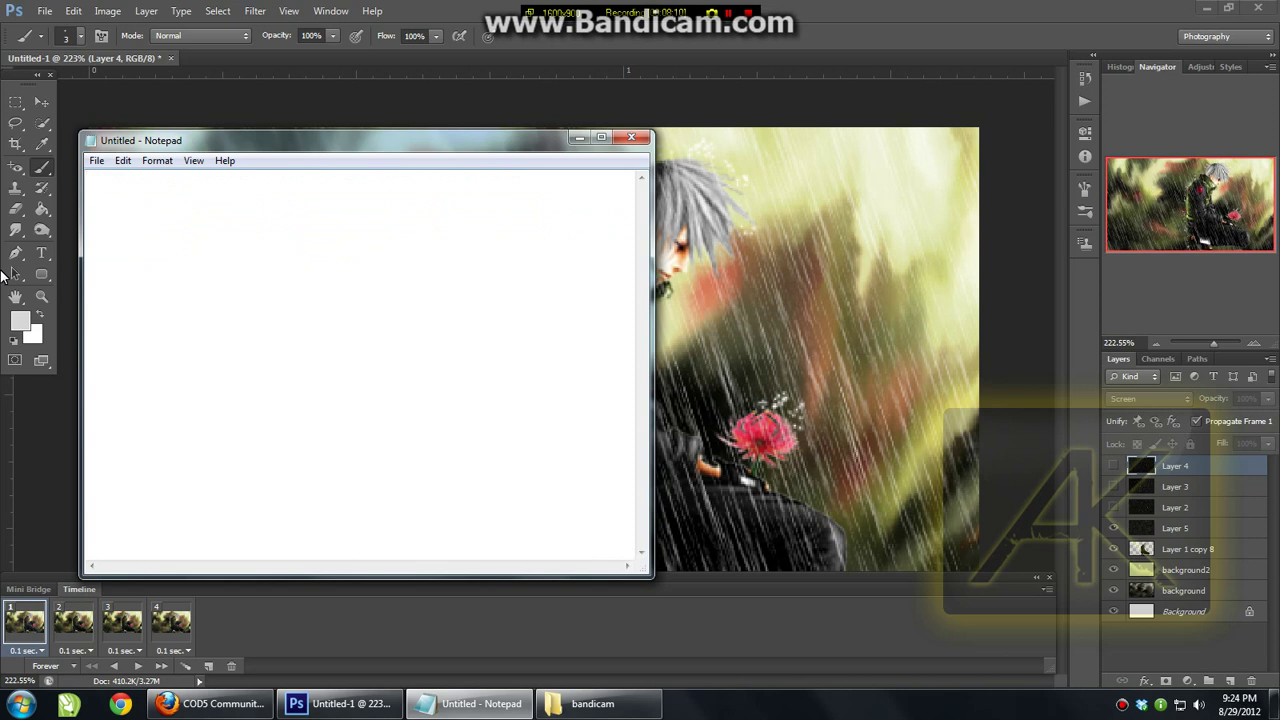
pyautogui.write('THanks fo r Watching...')
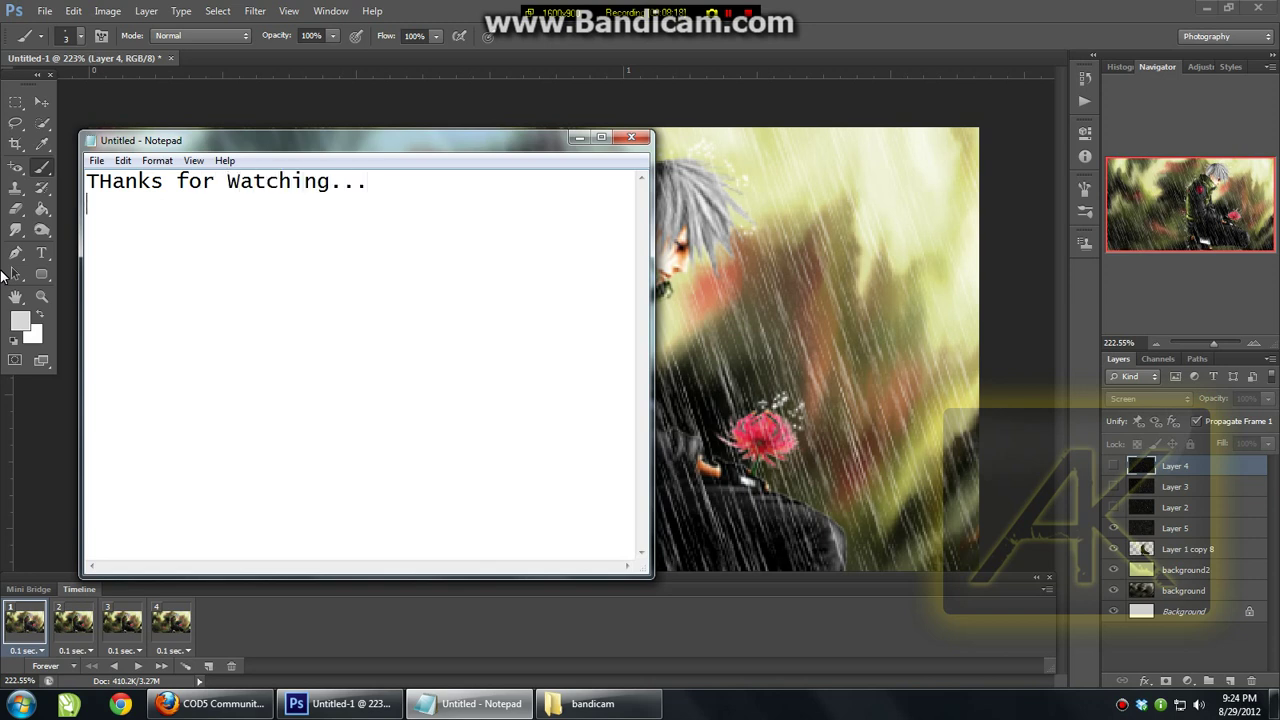
# Step: Add "like our page in the description and suscribe pls :D" below the thank-you line, separated by a blank line
pyautogui.write('ike our pahe')
pyautogui.write('ge in')
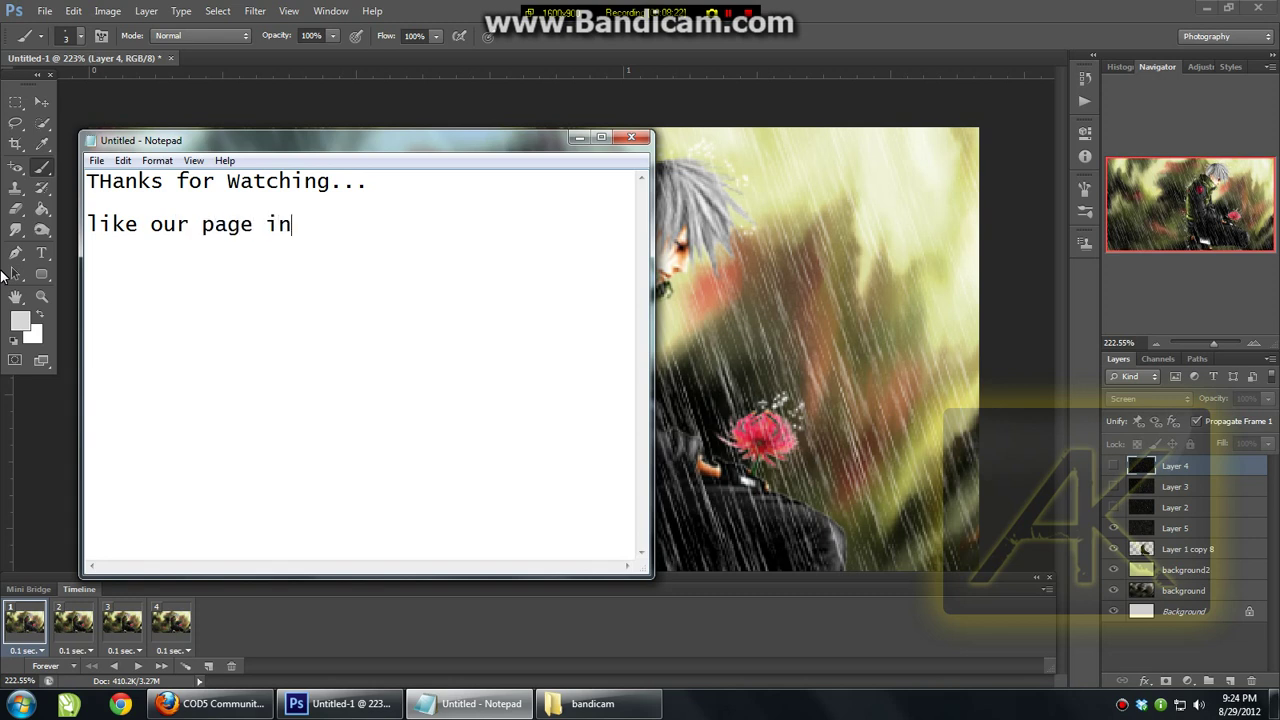
pyautogui.write(' the descr')
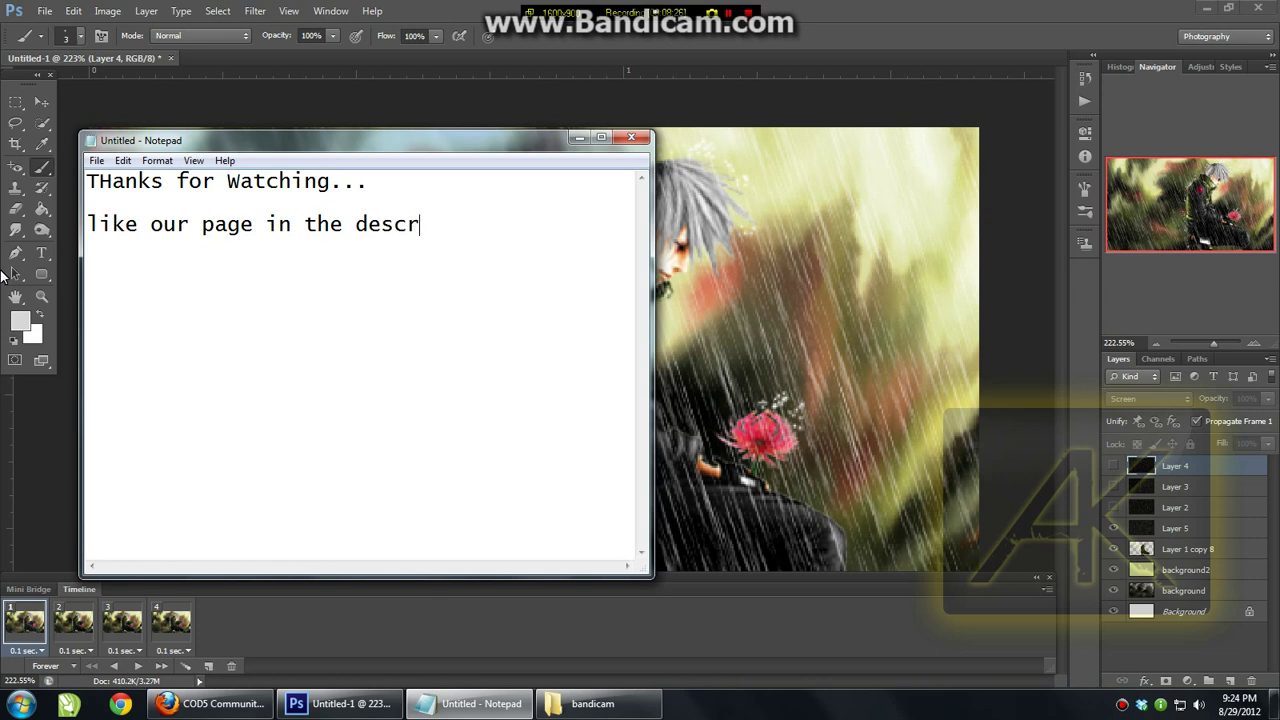
pyautogui.write('iption a')
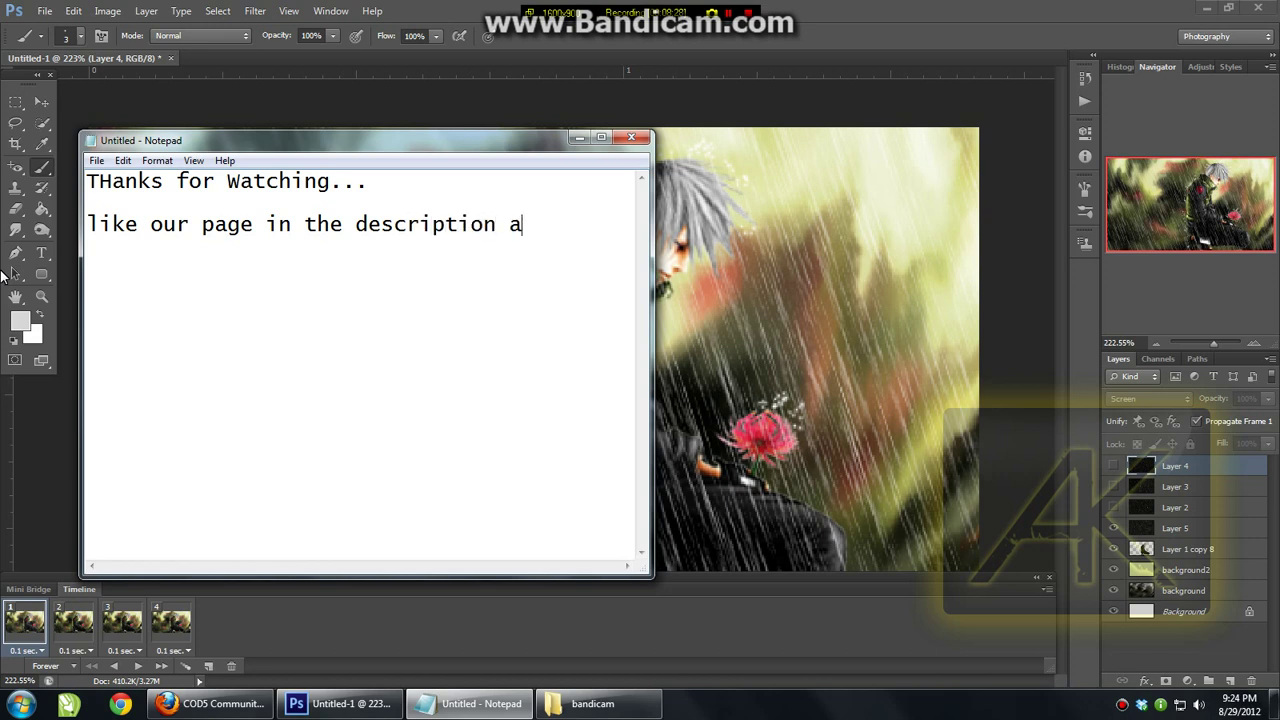
pyautogui.write('ndsuscribe pls ')
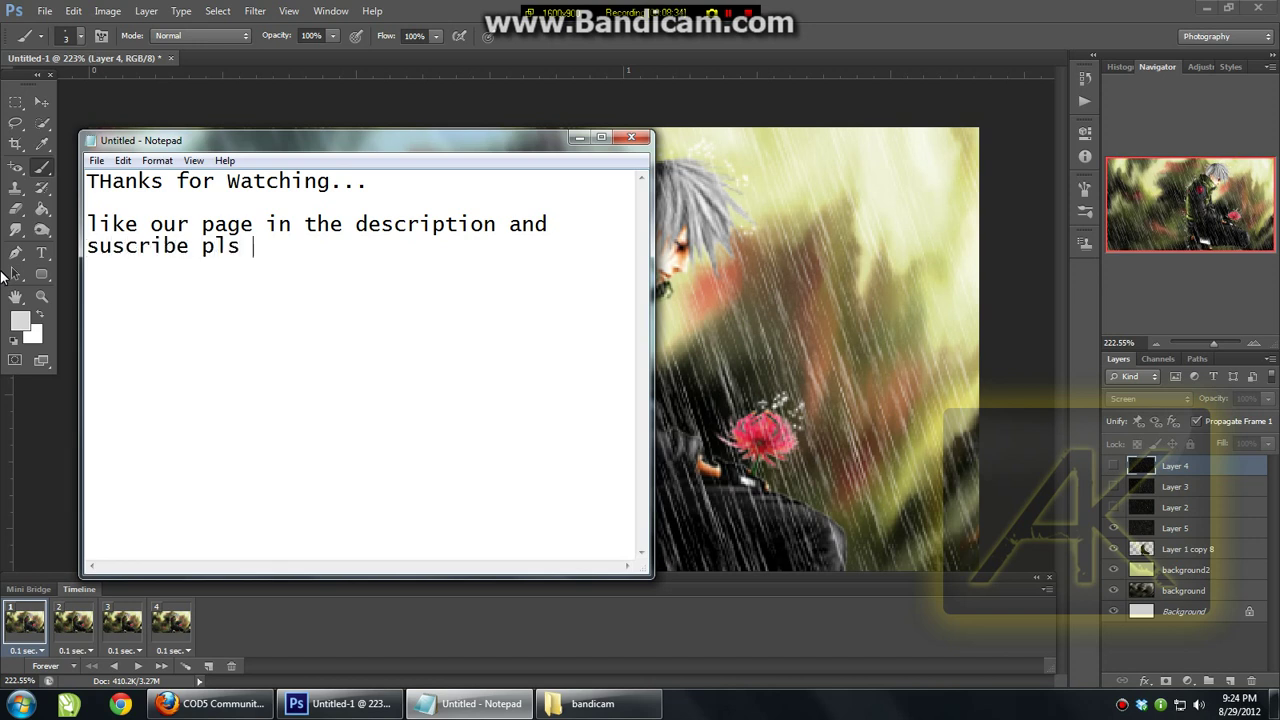
pyautogui.write(':D')
# Step: Add a closing line reading "Credits goes to :" followed by the credited creator's username
pyautogui.write('Cred')
pyautogui.write('its goes to')
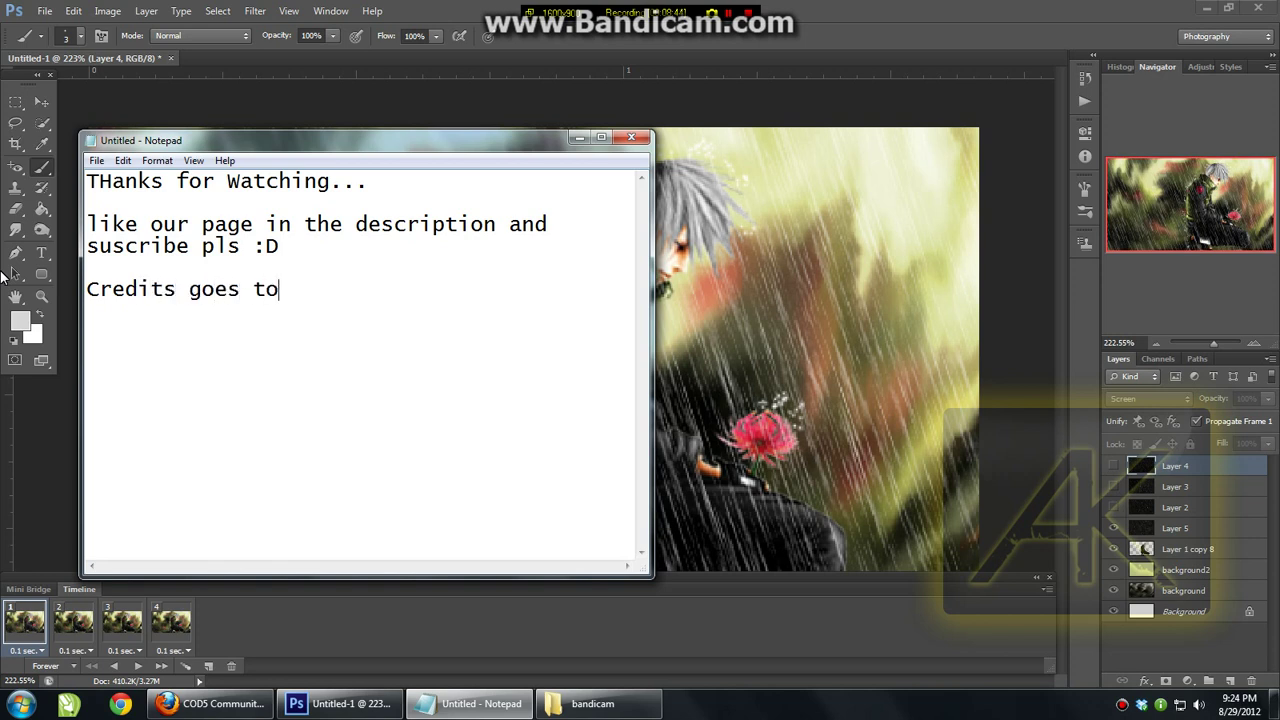
pyautogui.write(' : iKakashi')
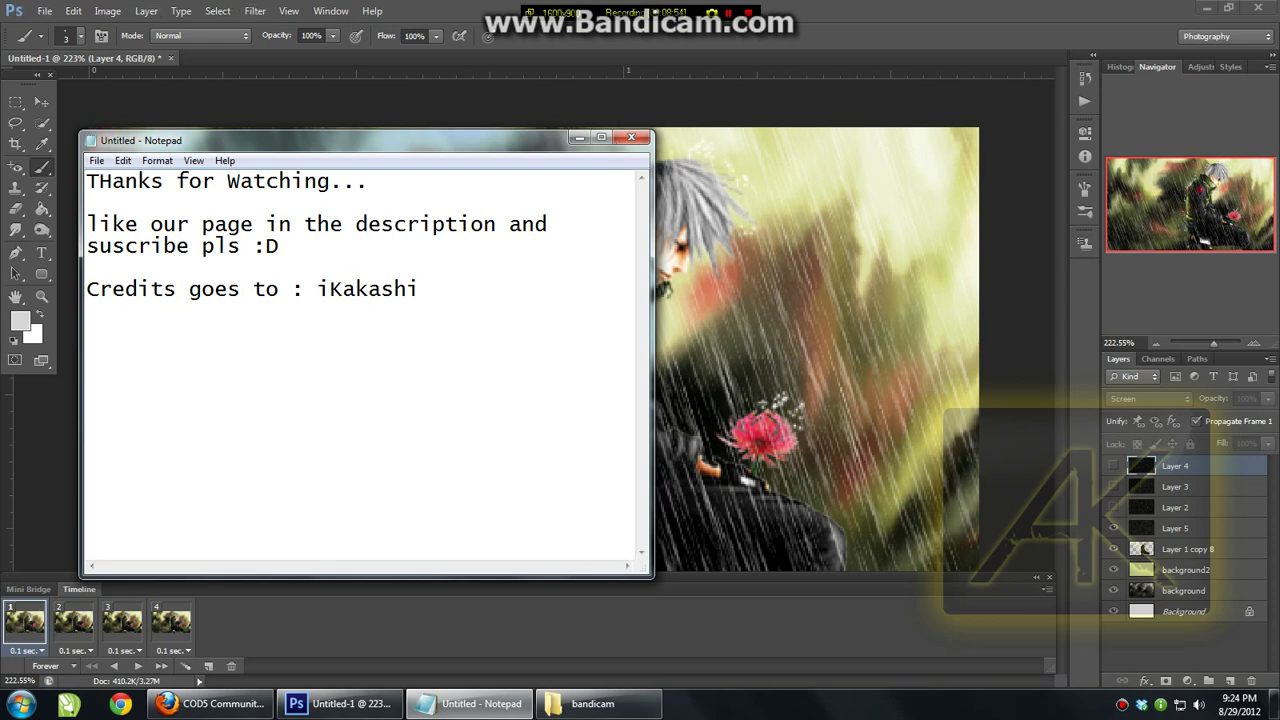
# Step: Switch back to Photoshop, play the rain animation once more and stop it
pyautogui.click(579, 137)
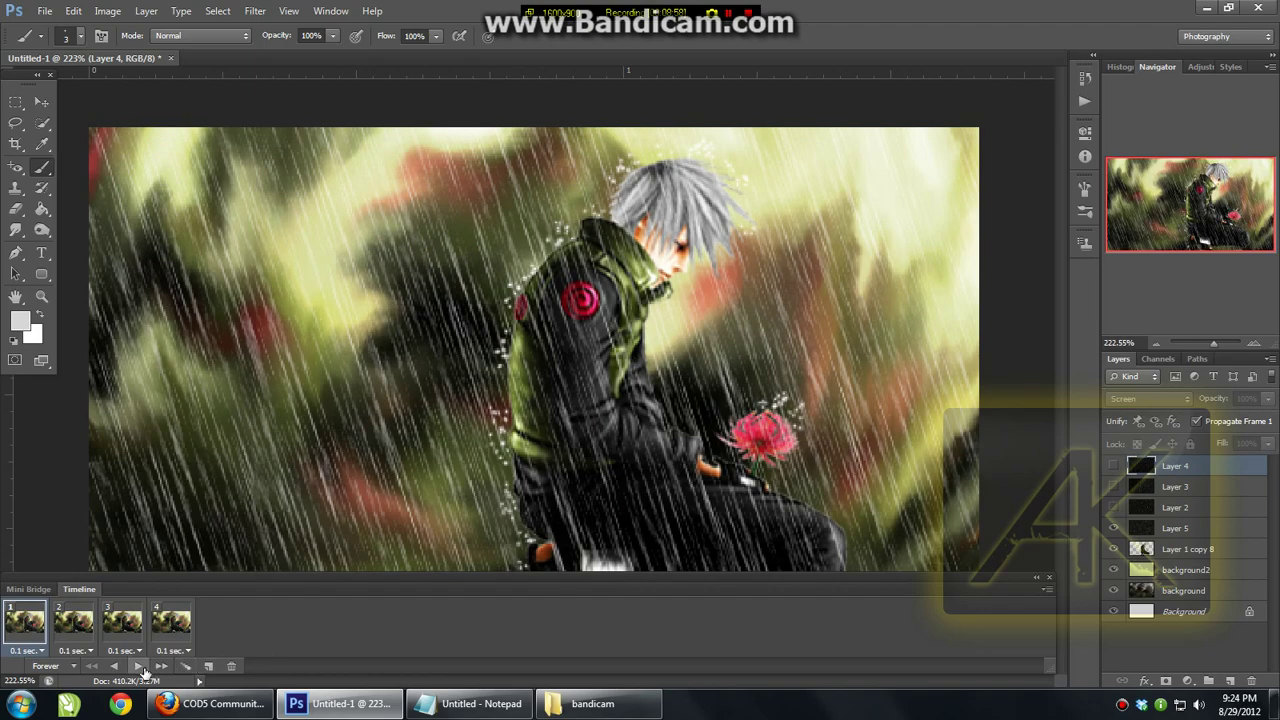
pyautogui.click(140, 667)
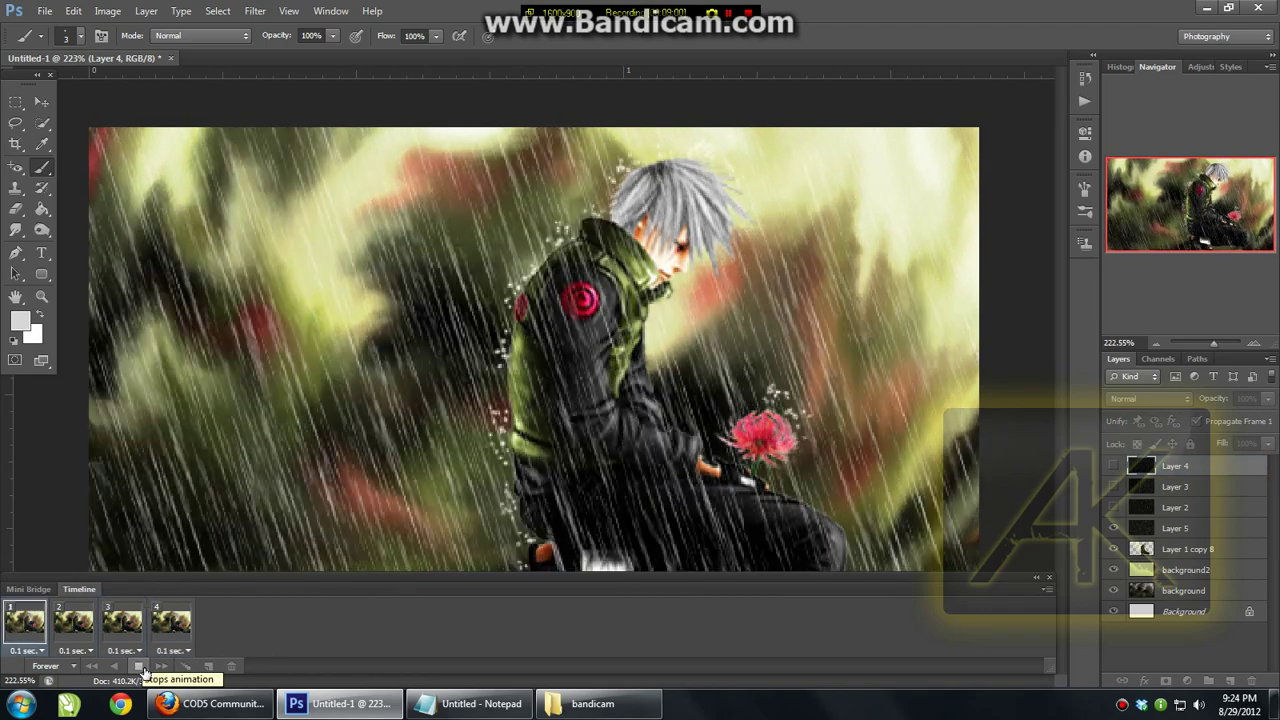
pyautogui.click(141, 668)
# Step: Return to Notepad and replace the whole note with ":)"
pyautogui.click(470, 704)
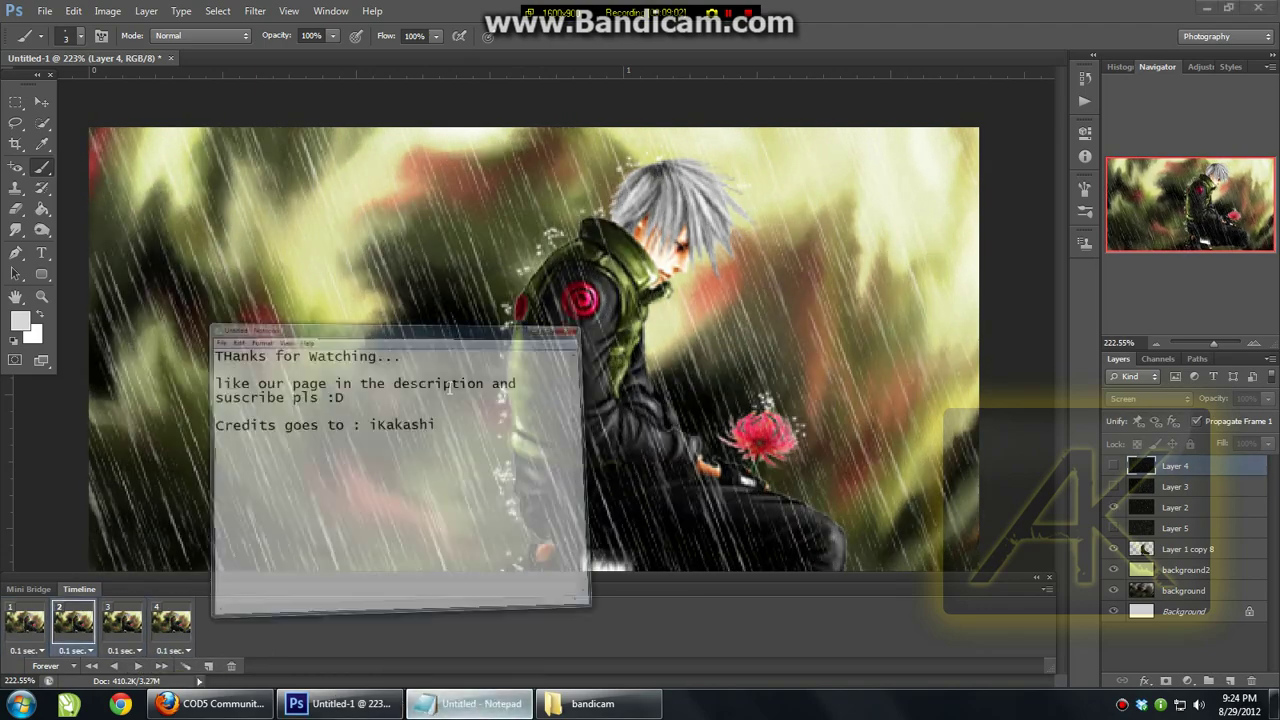
pyautogui.hotkey('ctrl', 'a')
pyautogui.press('Delete')
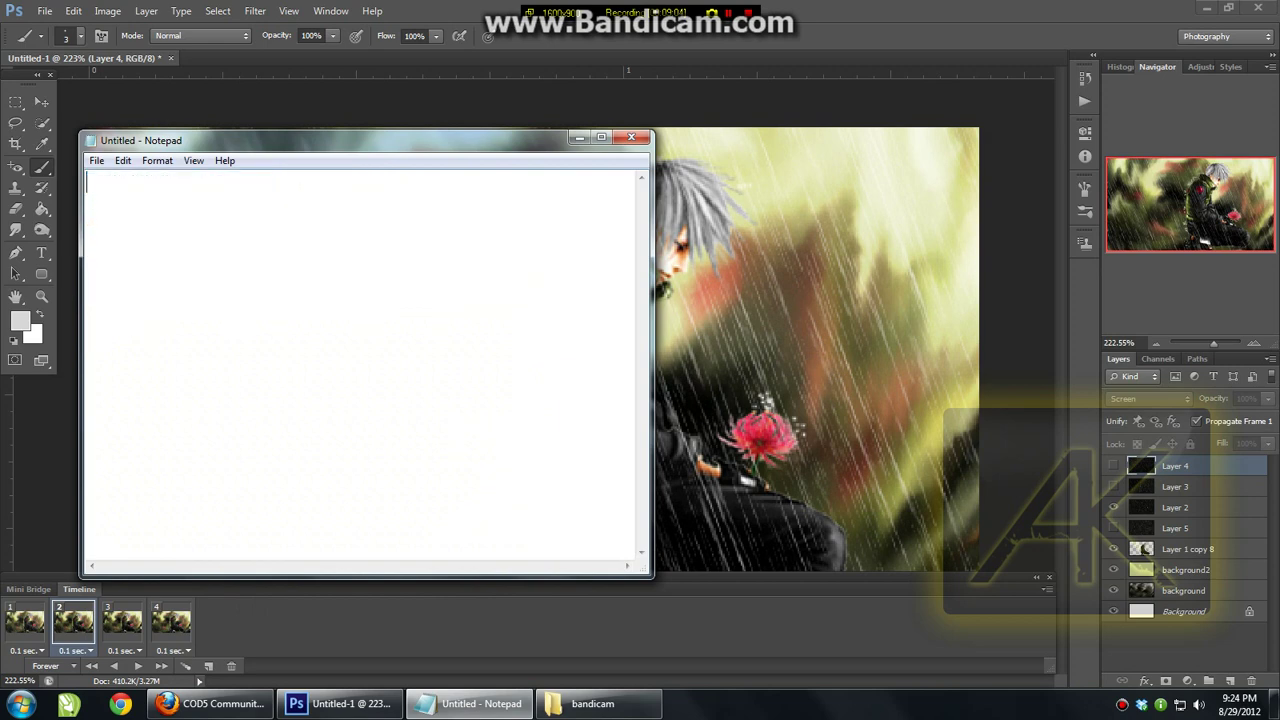
pyautogui.write(':)')
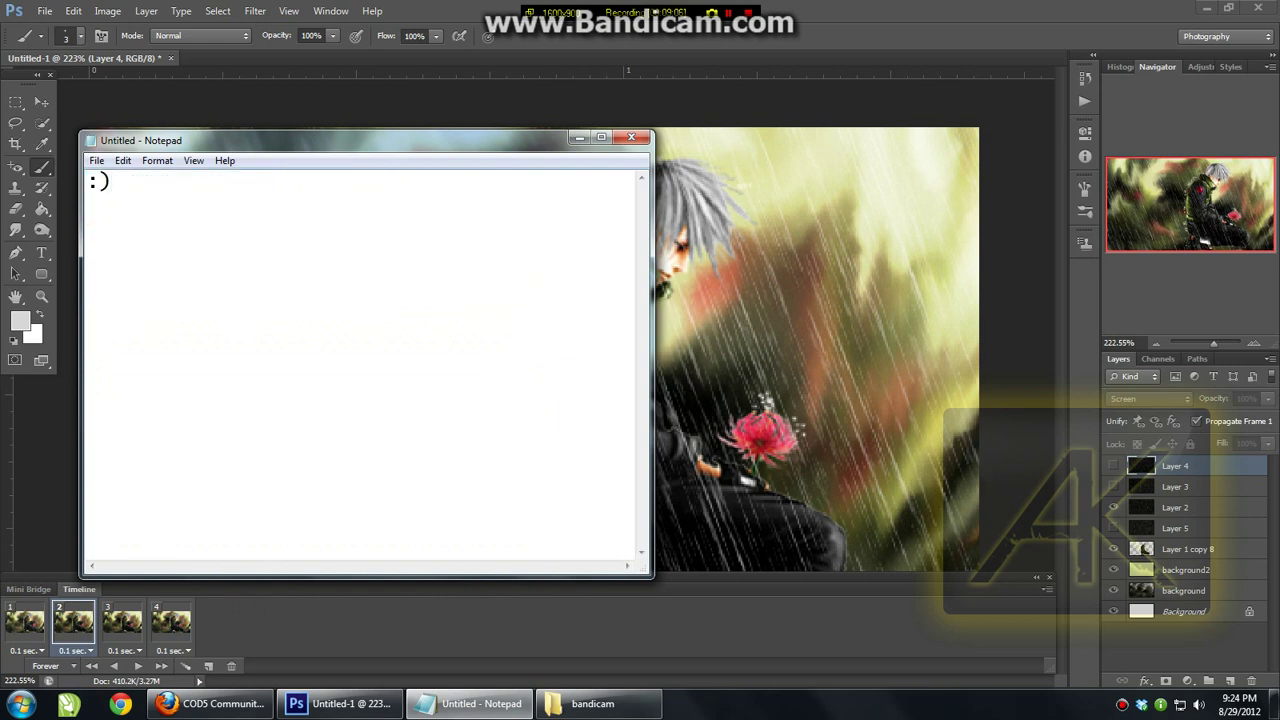